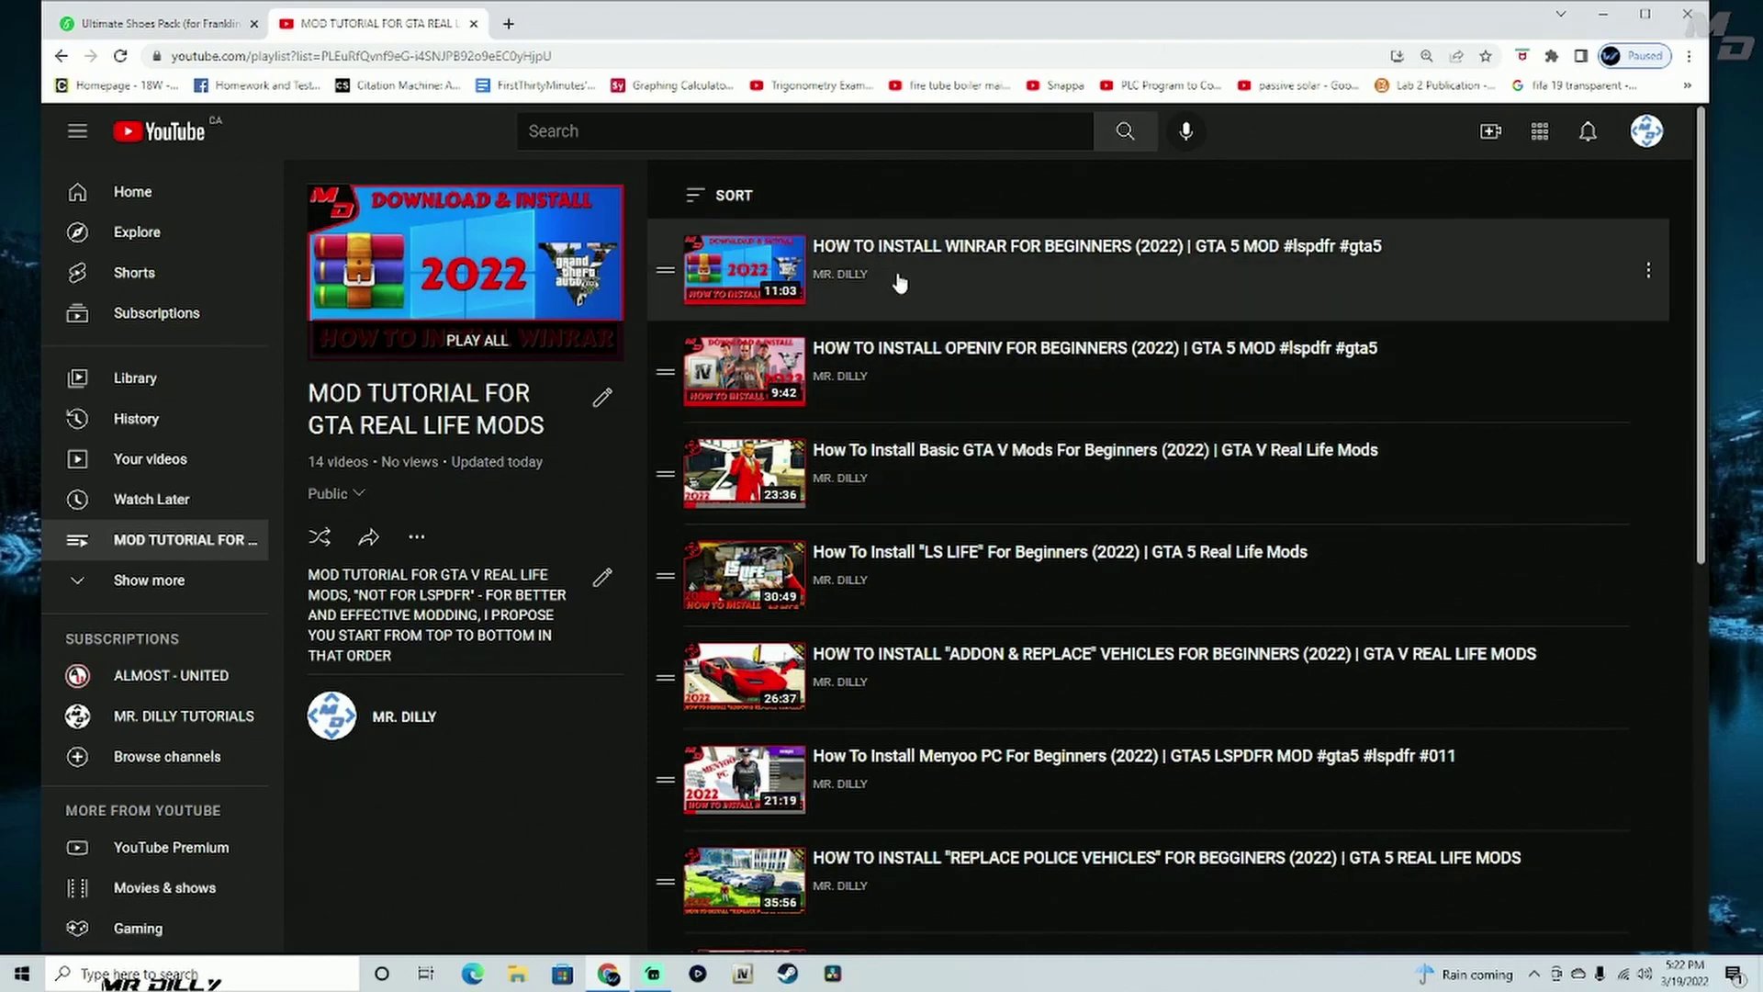
# - Look through the GTA real life mods tutorial playlist and the HOW TO INSTALL LSPDFR playlist on the YouTube channel
pyautogui.scroll(-7, 895, 312)
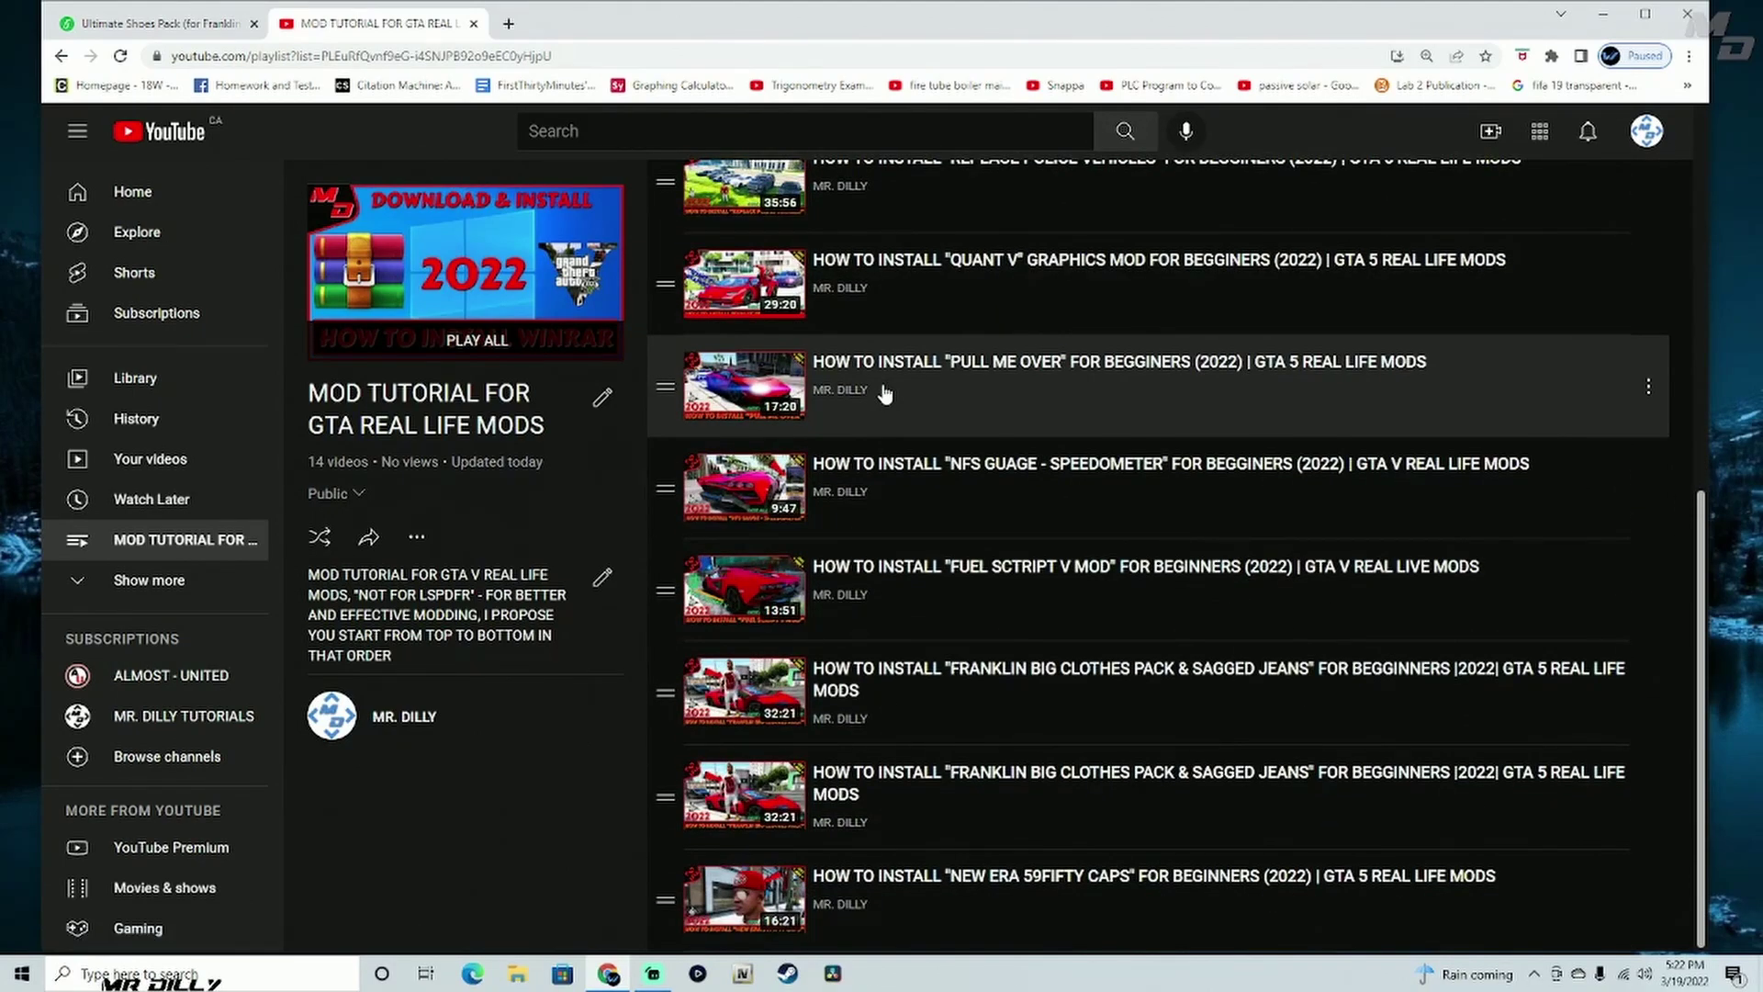
pyautogui.click(61, 57)
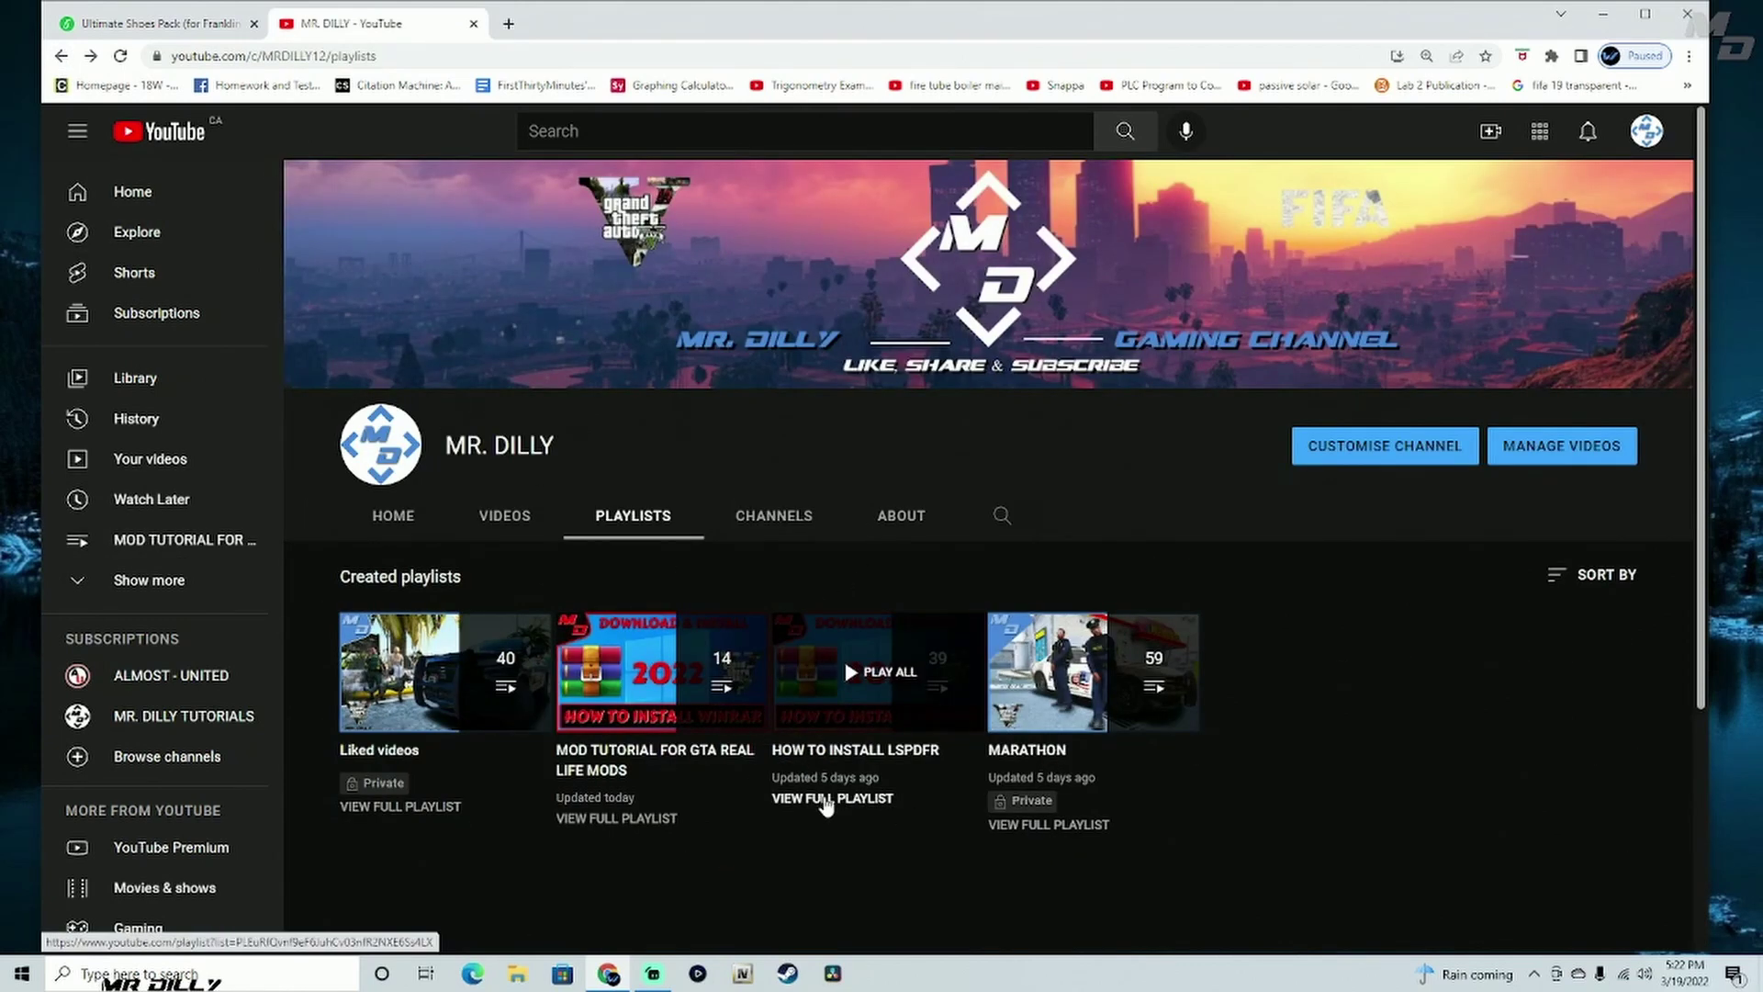
pyautogui.click(837, 799)
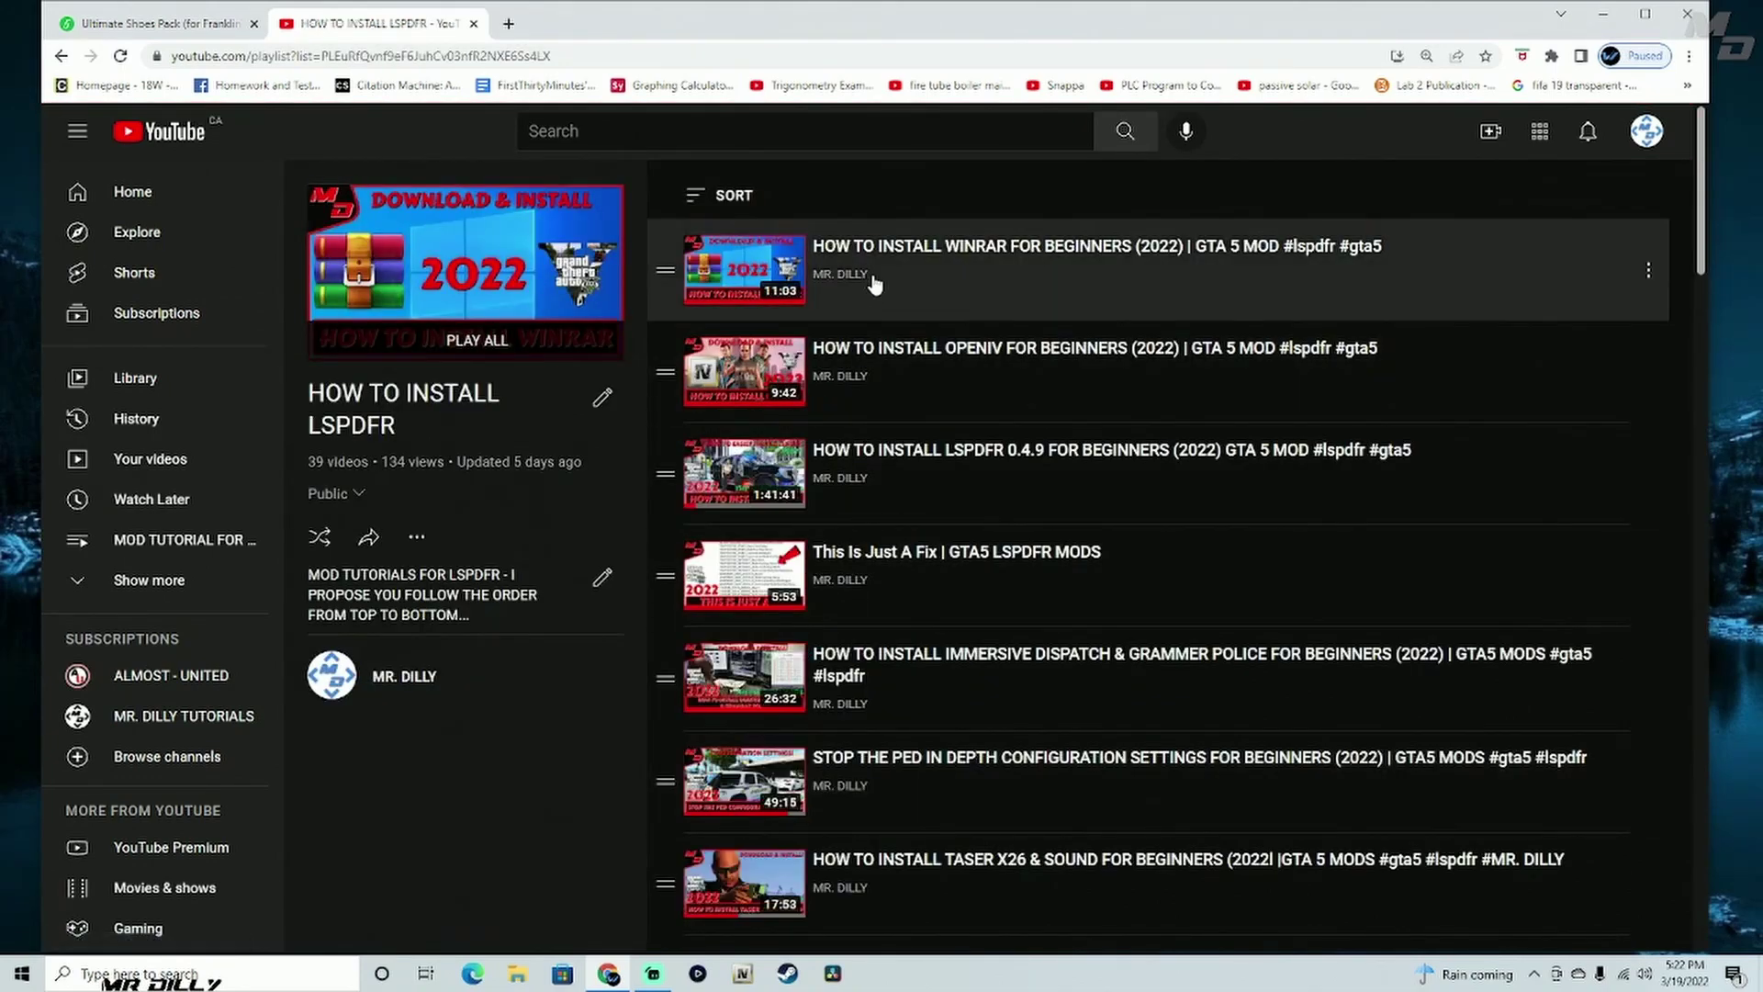
pyautogui.scroll(-8, 875, 285)
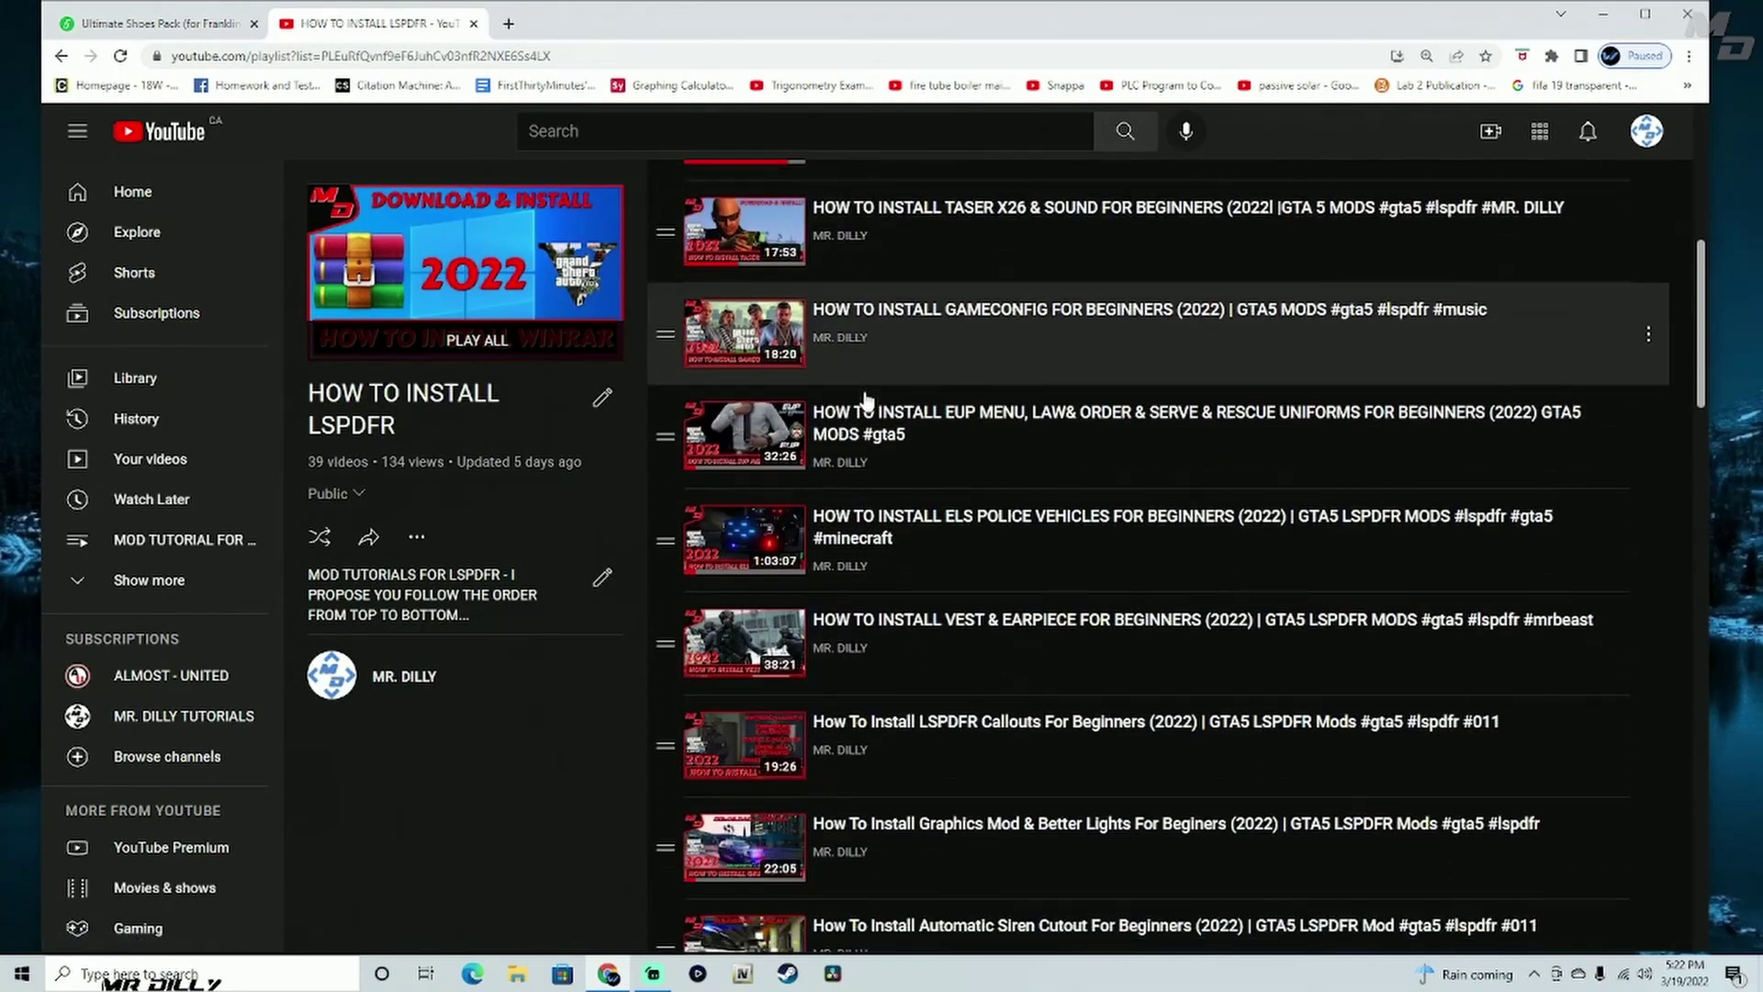
pyautogui.scroll(5, 866, 399)
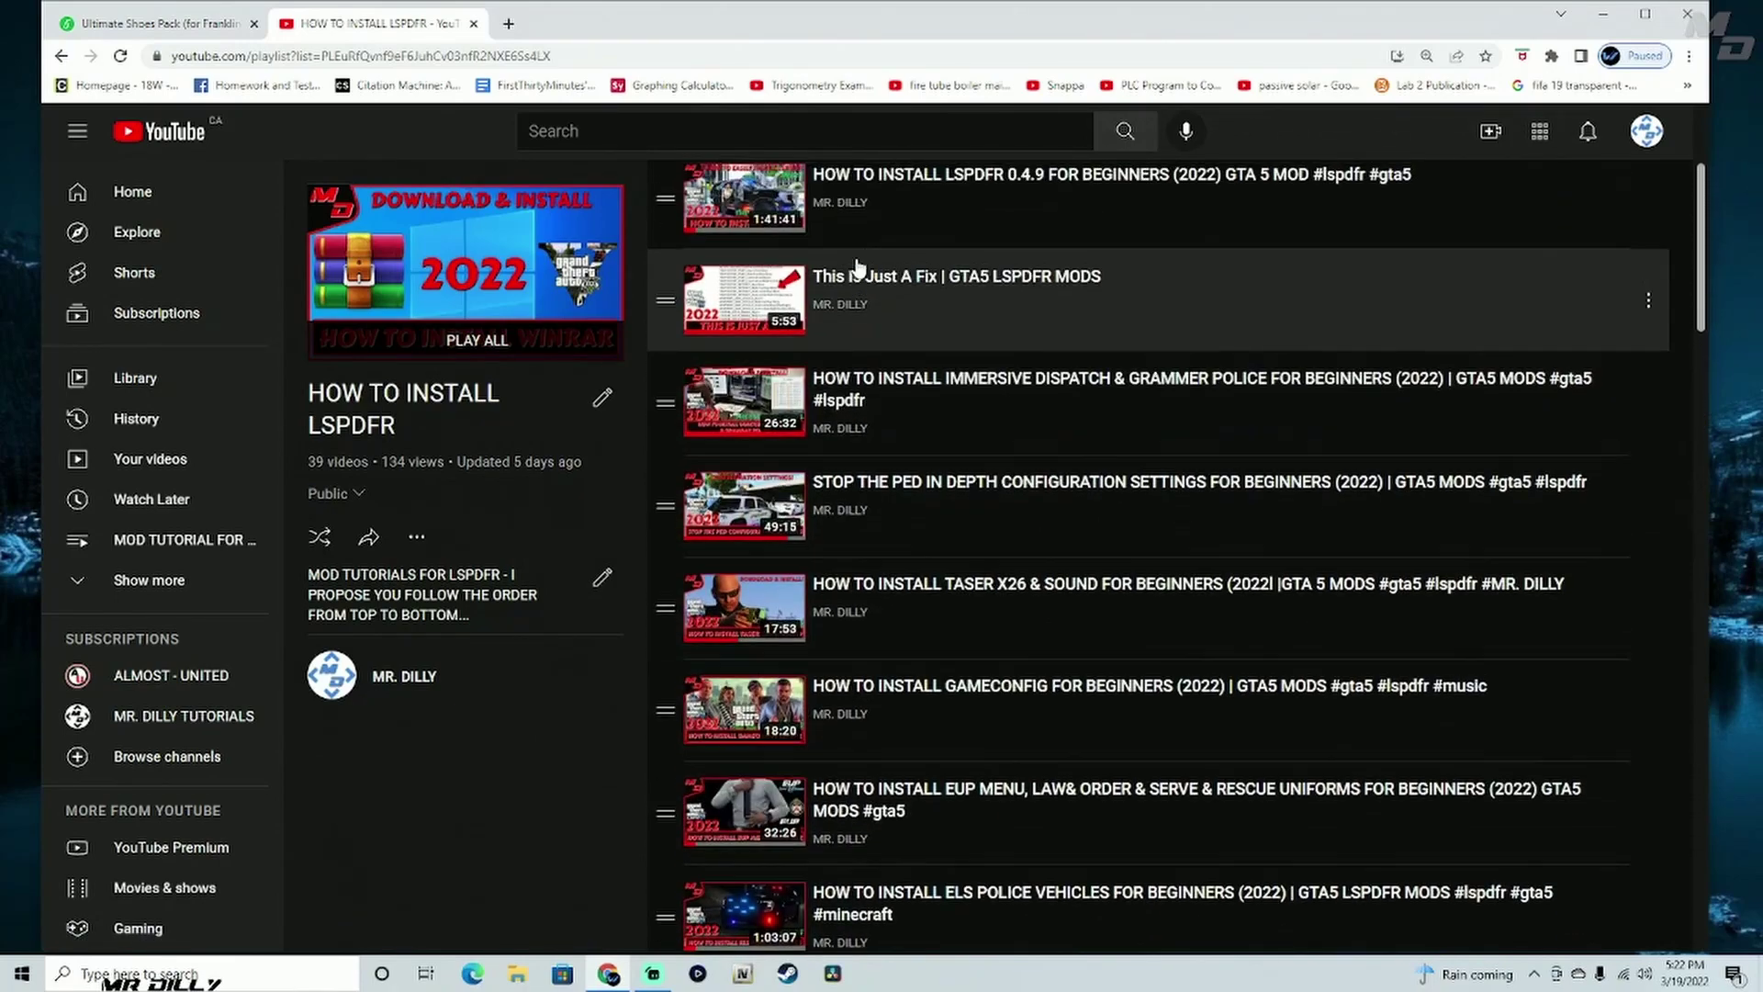
pyautogui.scroll(-8, 870, 255)
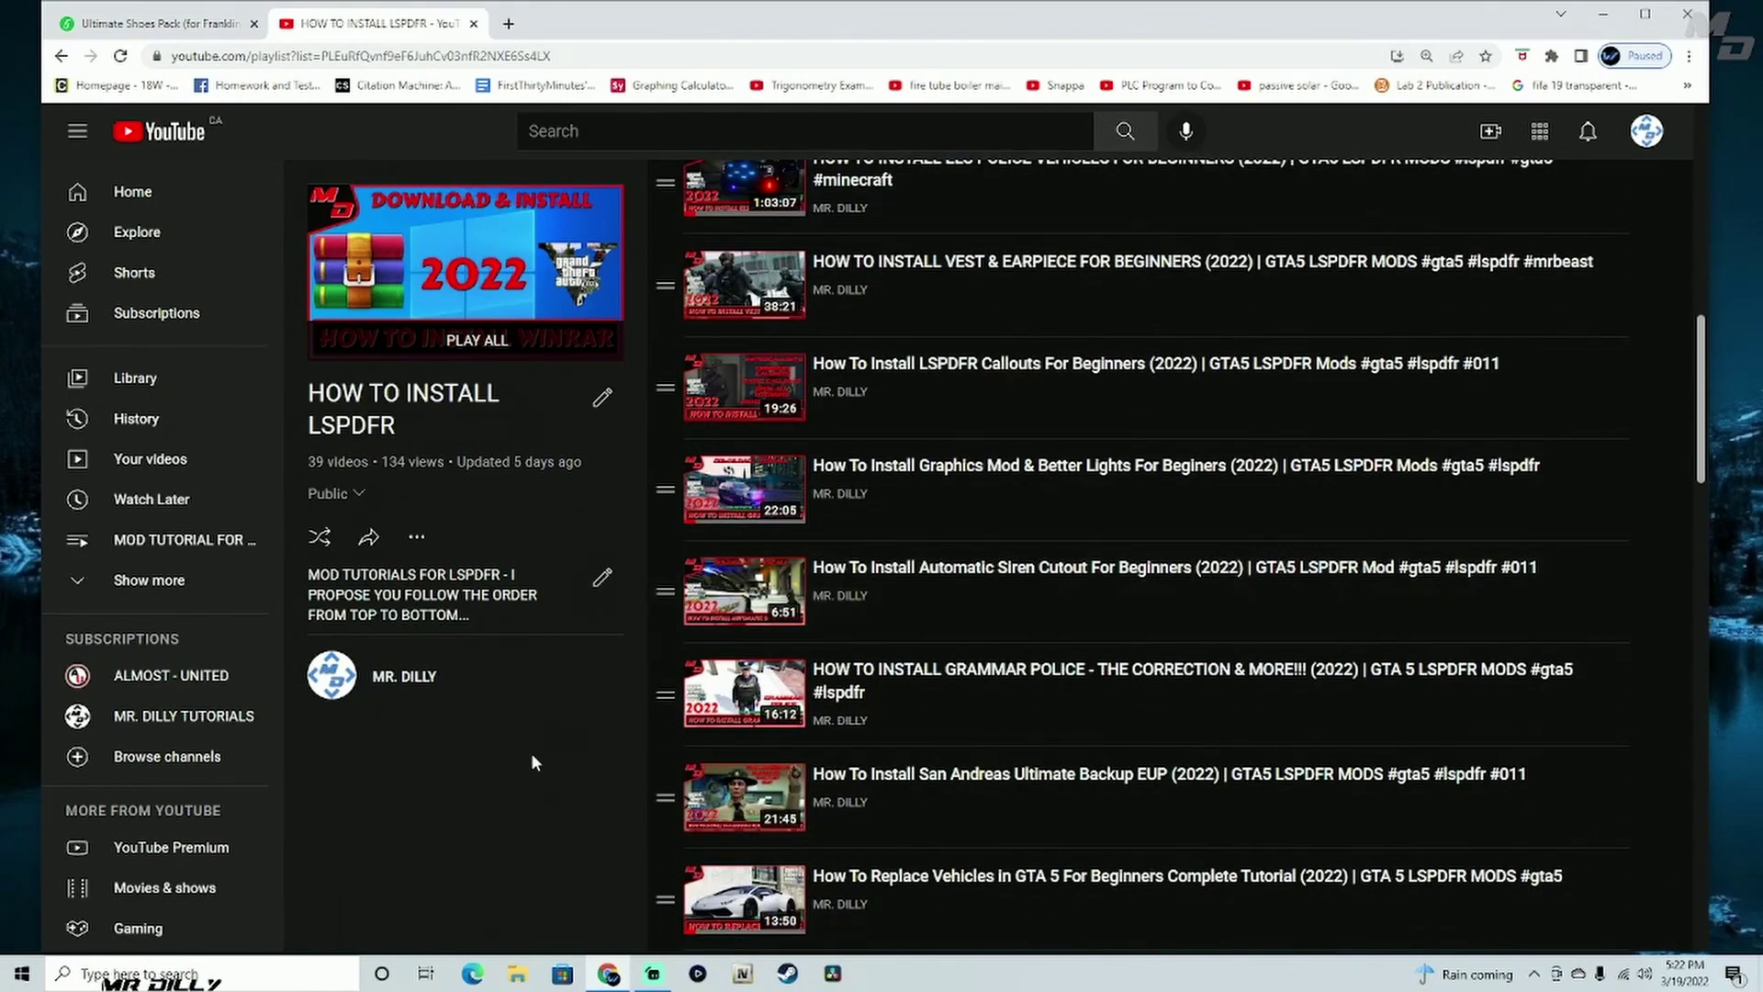
pyautogui.scroll(-3, 532, 756)
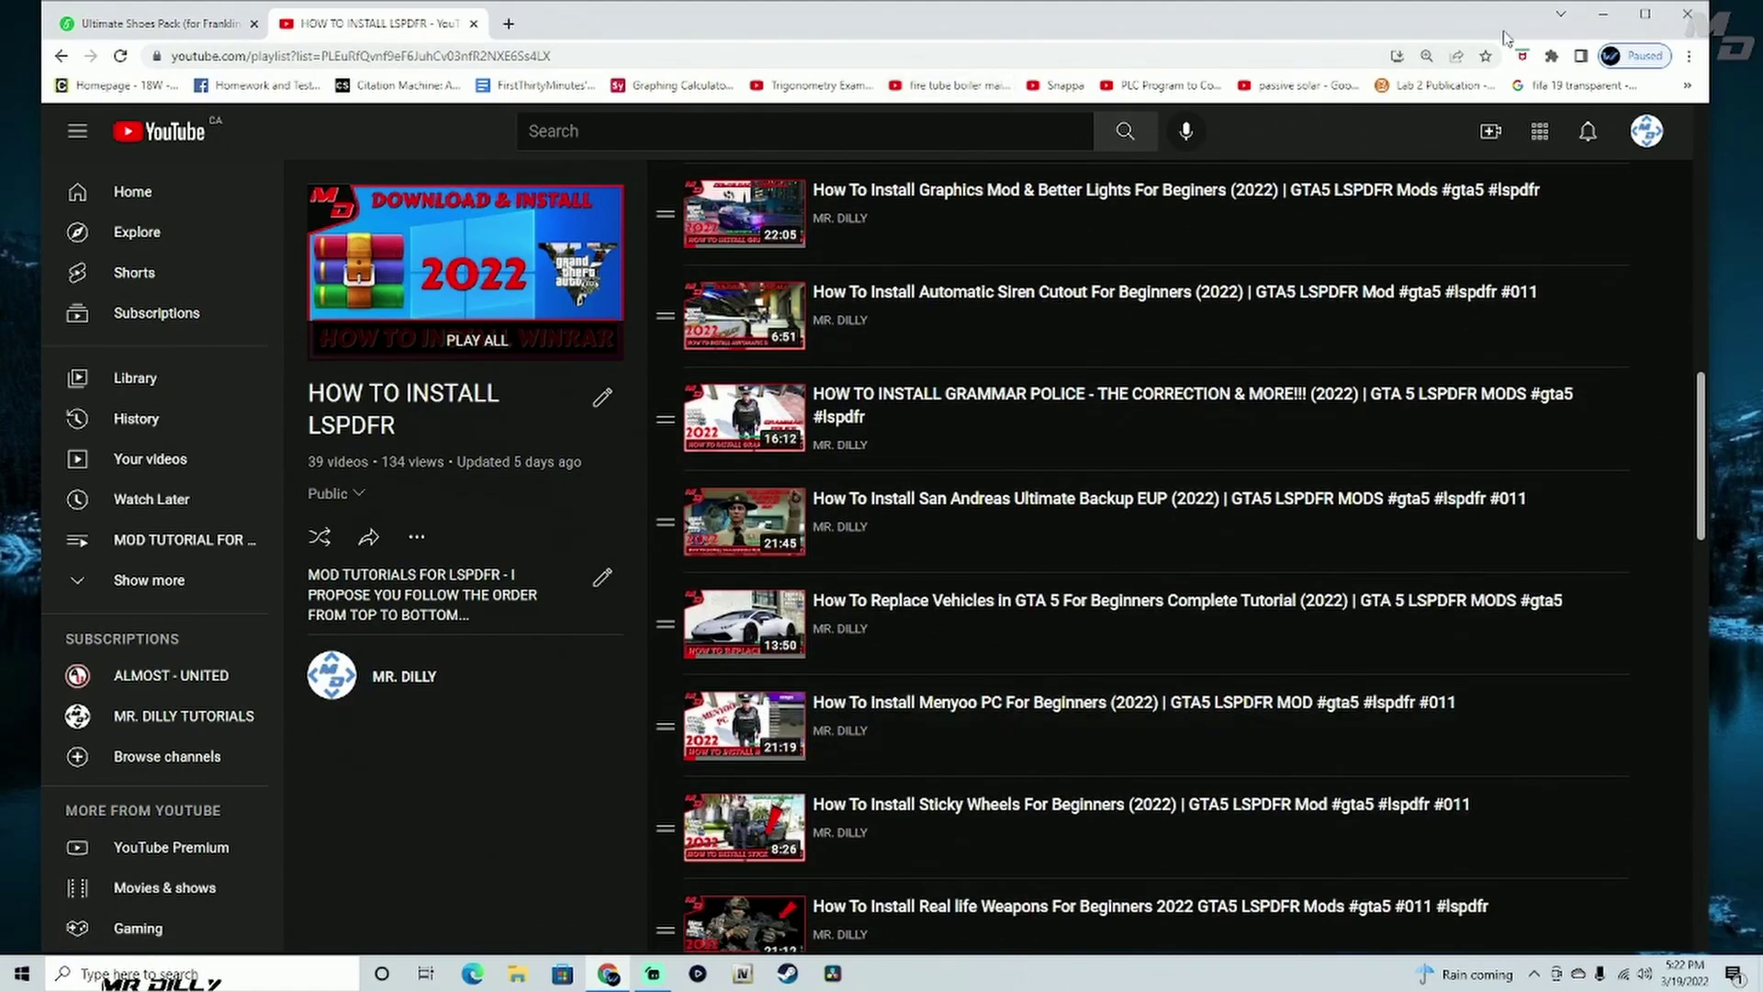
# - Minimize the browser and launch OpenIV for the Windows version of Grand Theft Auto V
pyautogui.click(1604, 14)
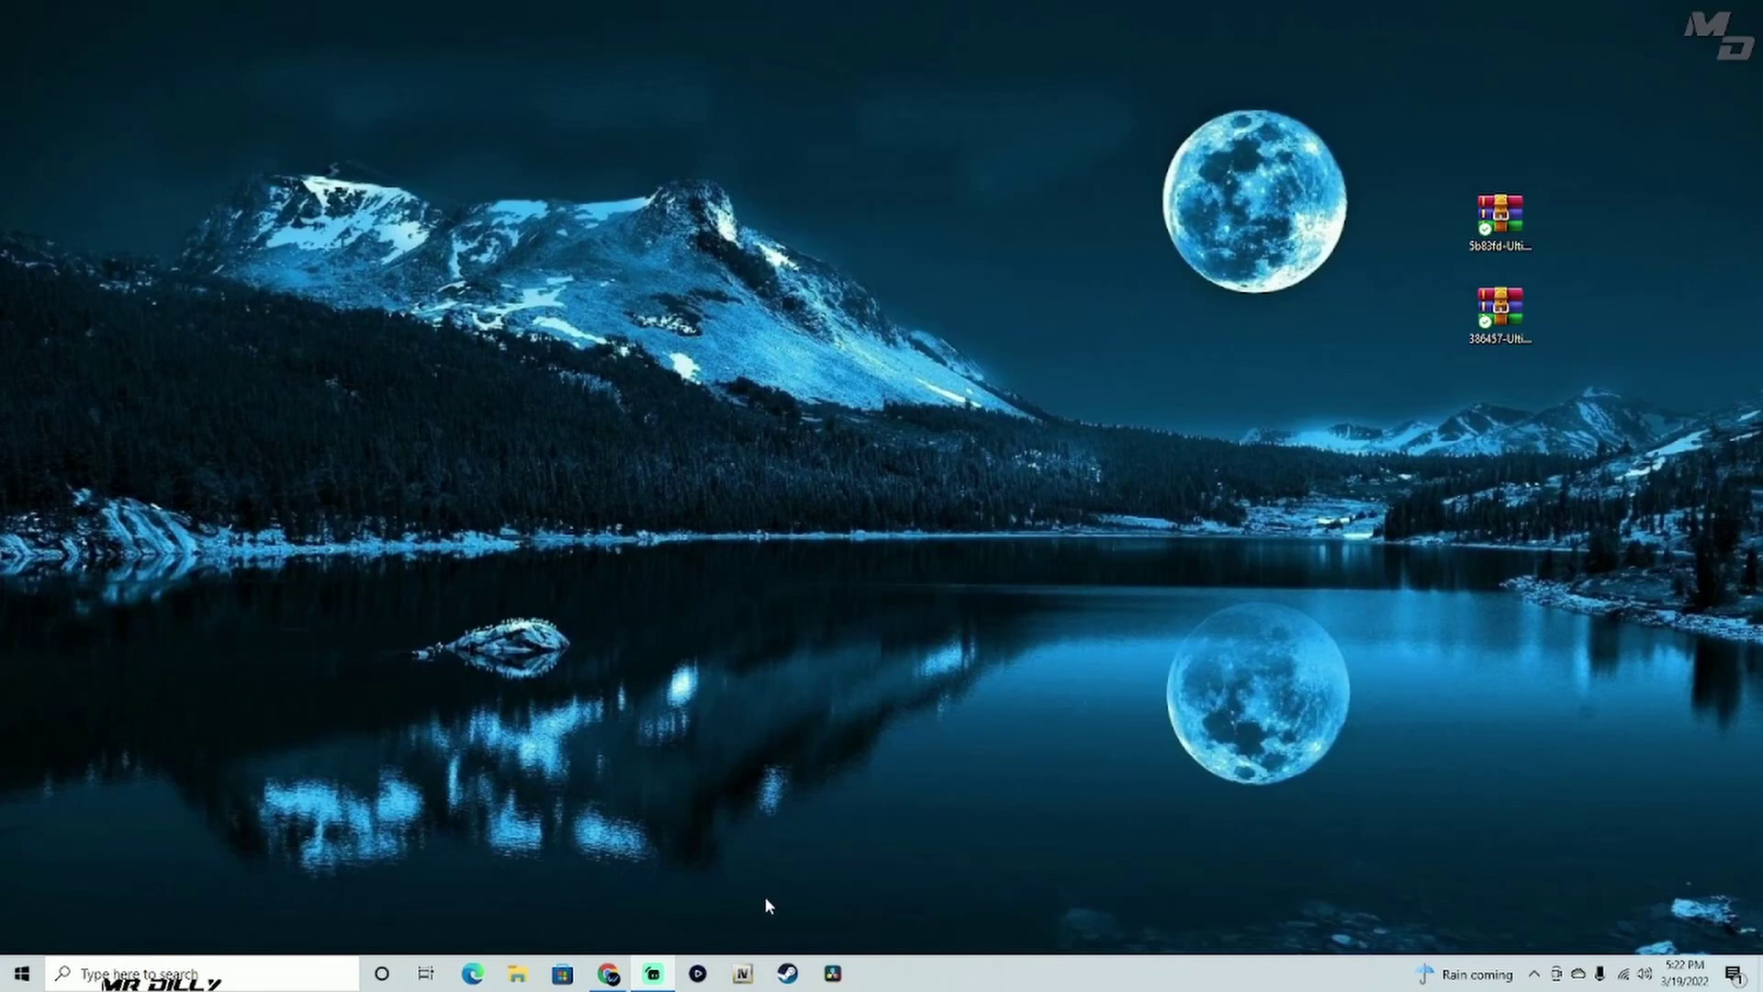
pyautogui.click(742, 979)
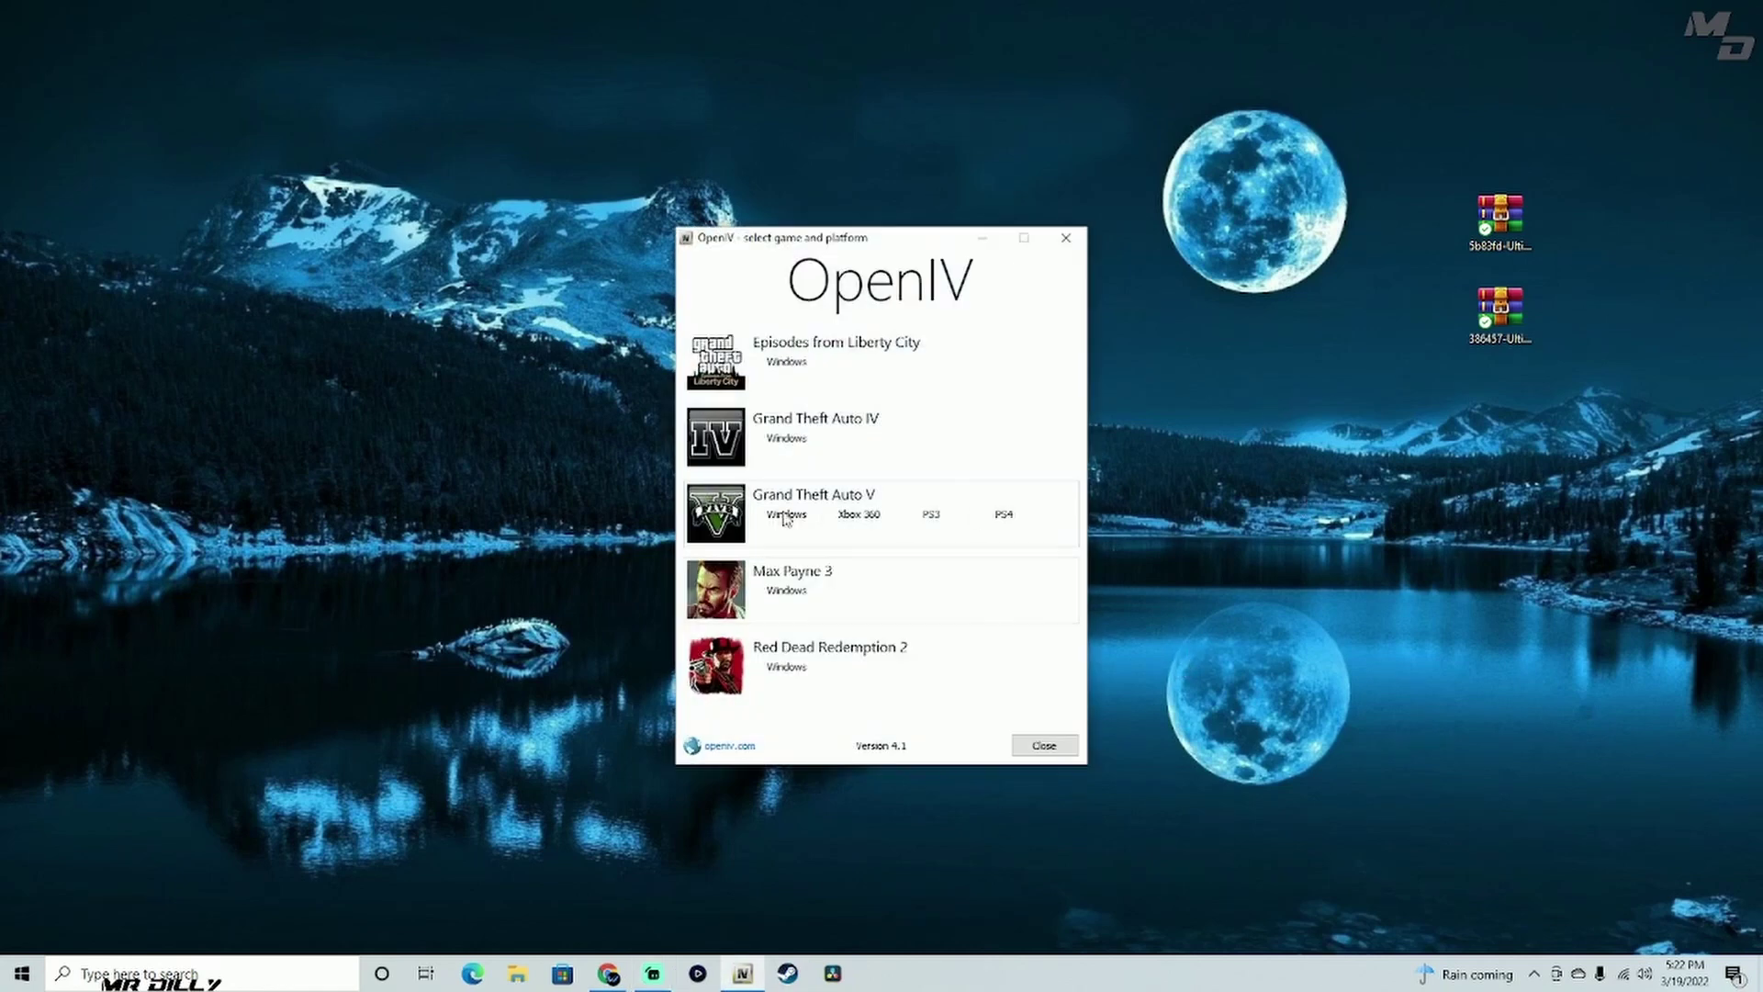
pyautogui.click(785, 516)
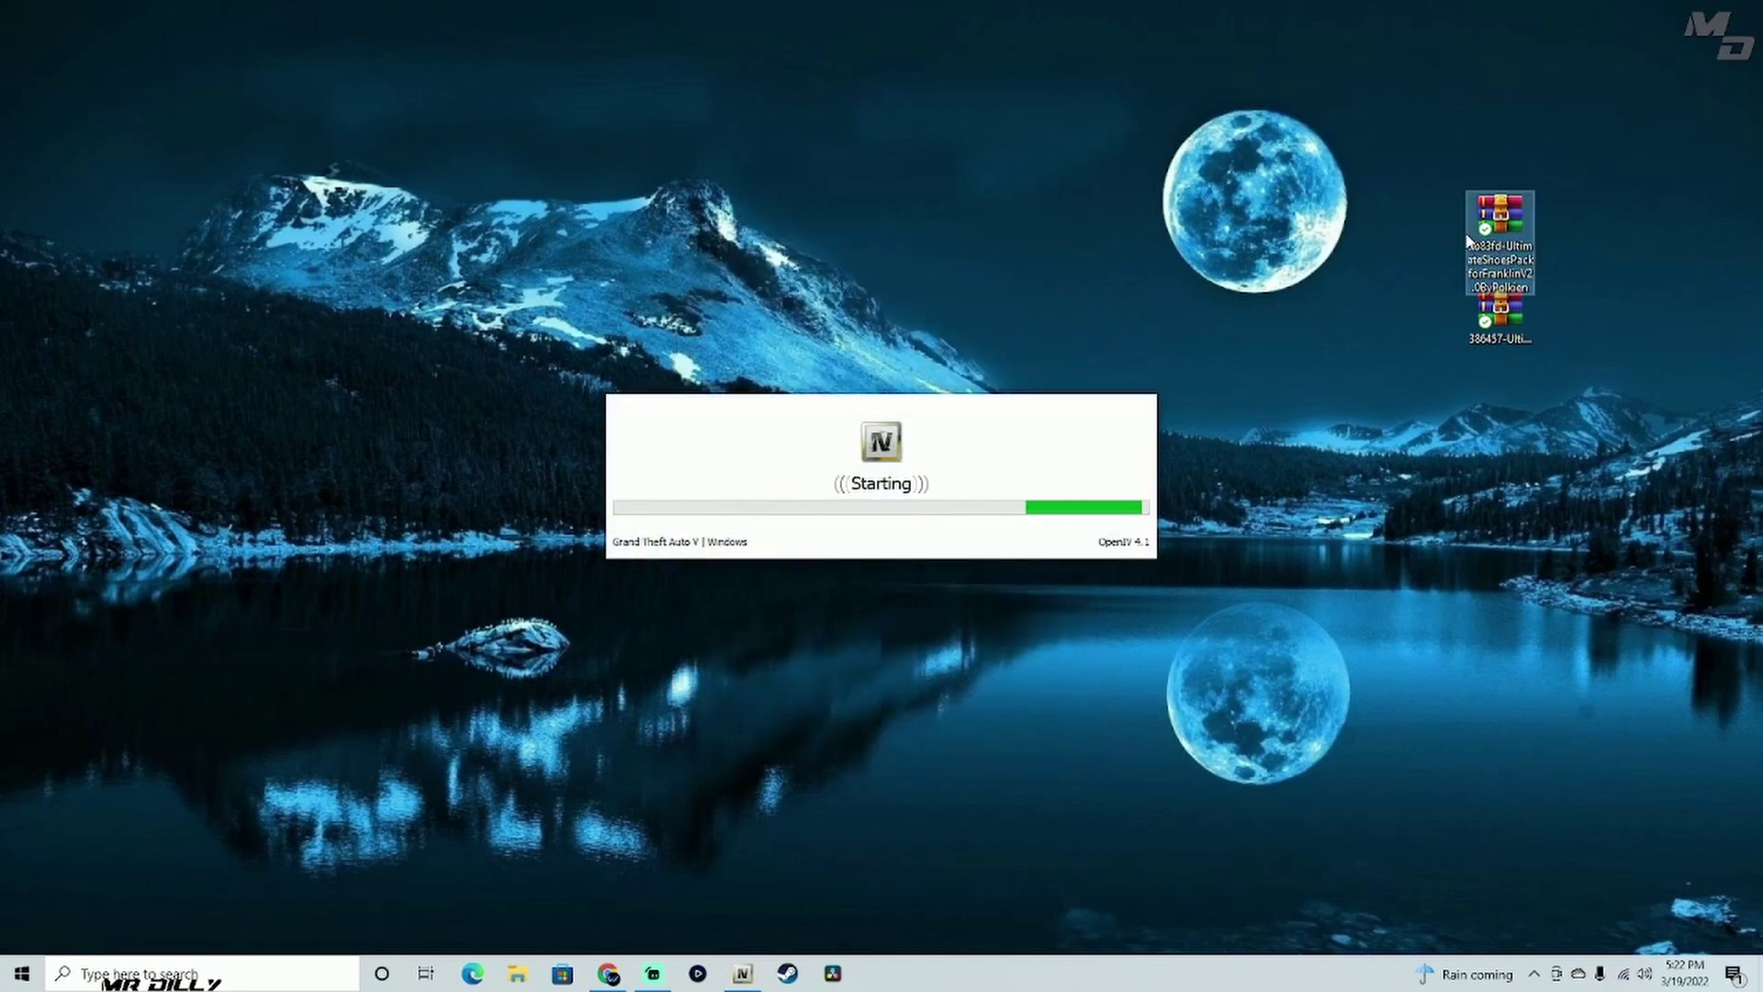
# - Extract the 5b83fd-UltimateShoesPackforFranklinV2.0ByPolkien.rar archive to its own desktop folder with WinRAR, dismissing the licence notice and closing the archive
pyautogui.doubleClick(1515, 241)
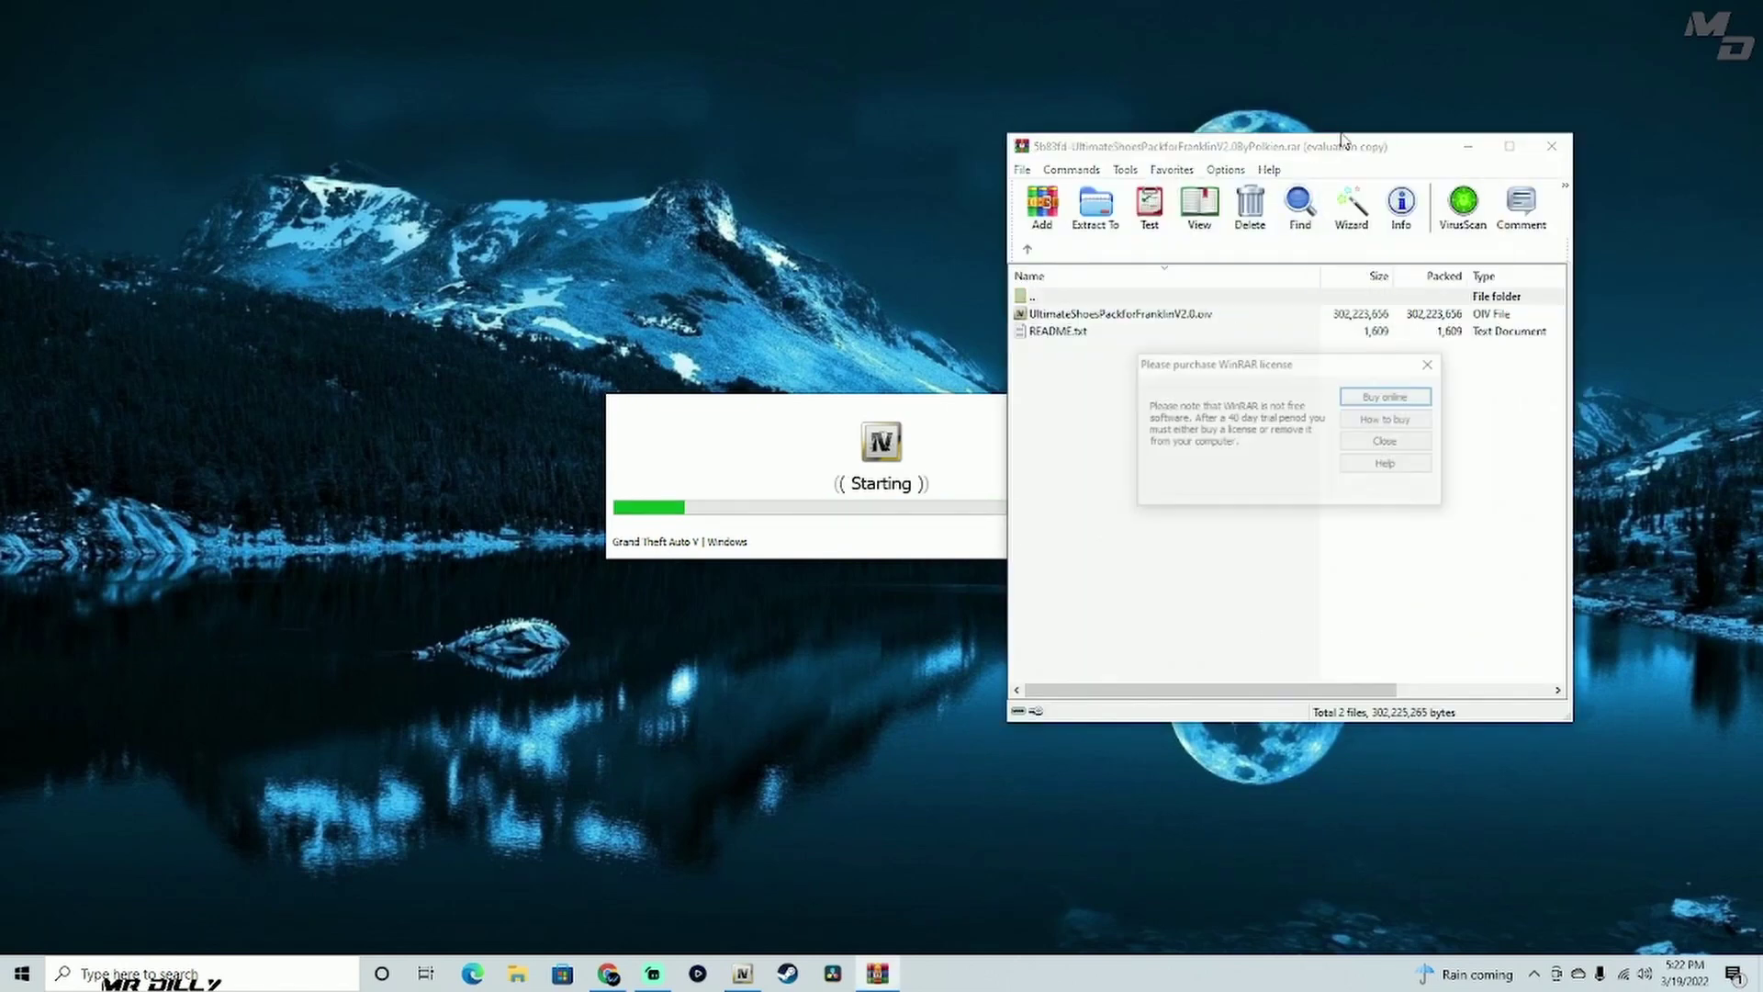
pyautogui.click(1384, 441)
pyautogui.moveTo(1242, 156); pyautogui.dragTo(1424, 139)
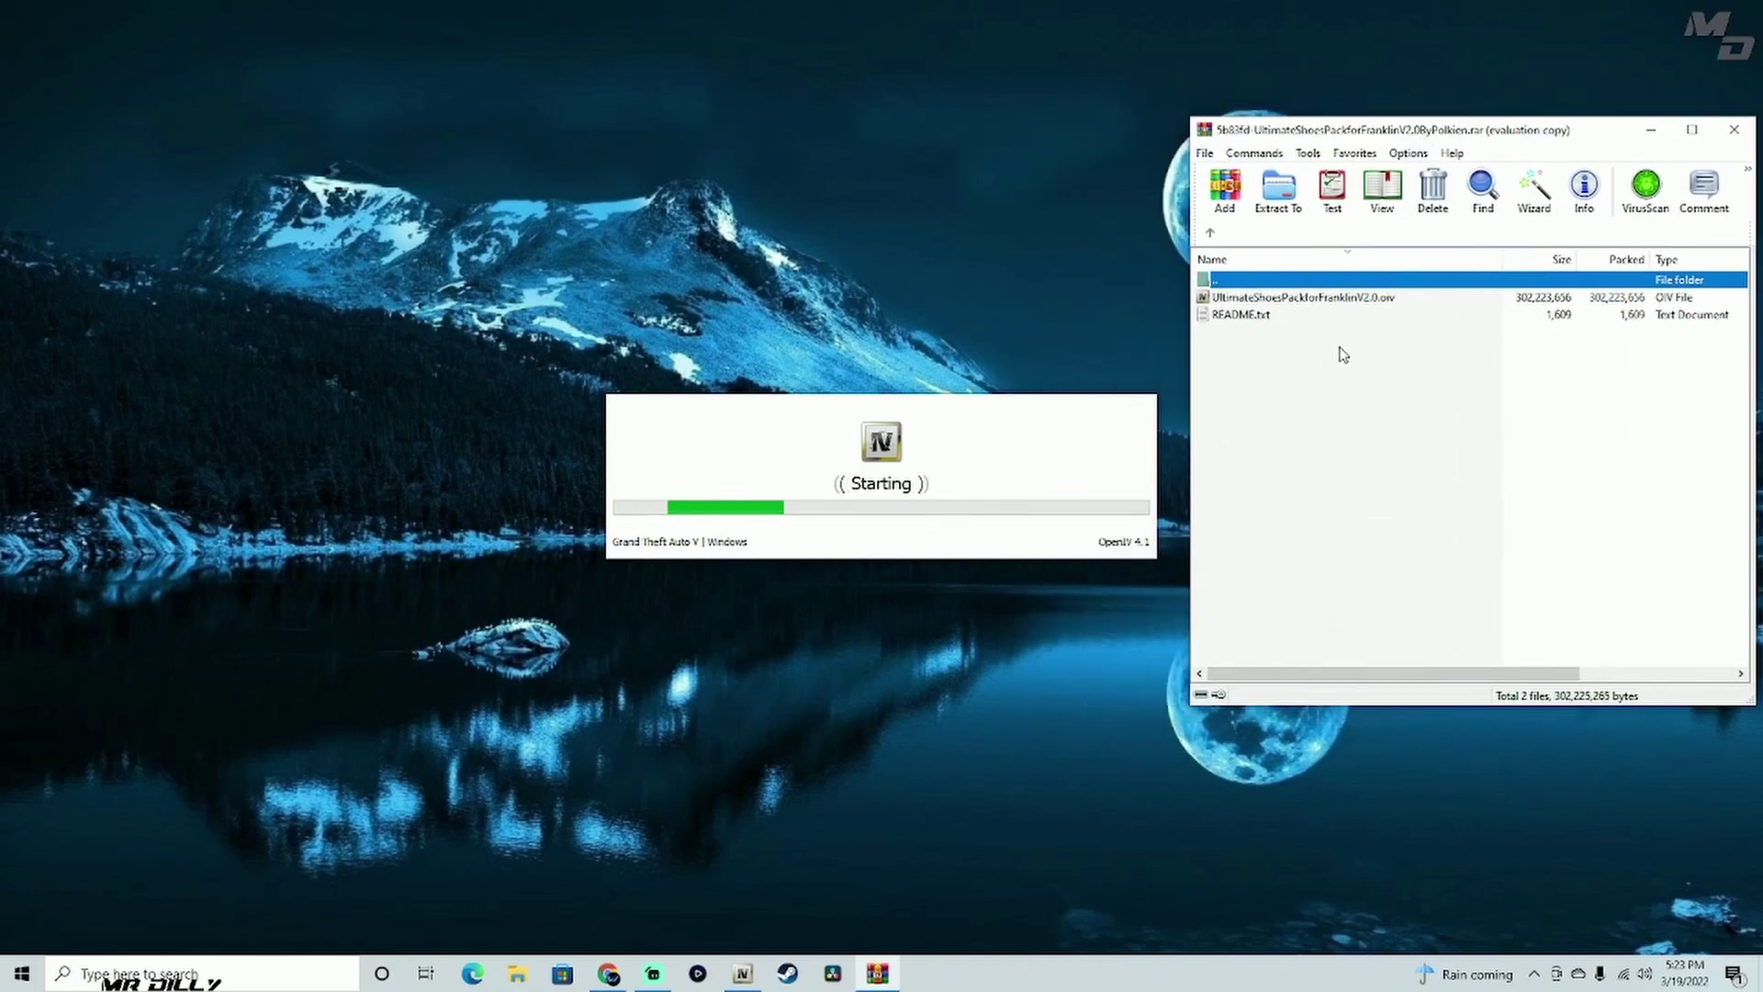
pyautogui.click(1533, 193)
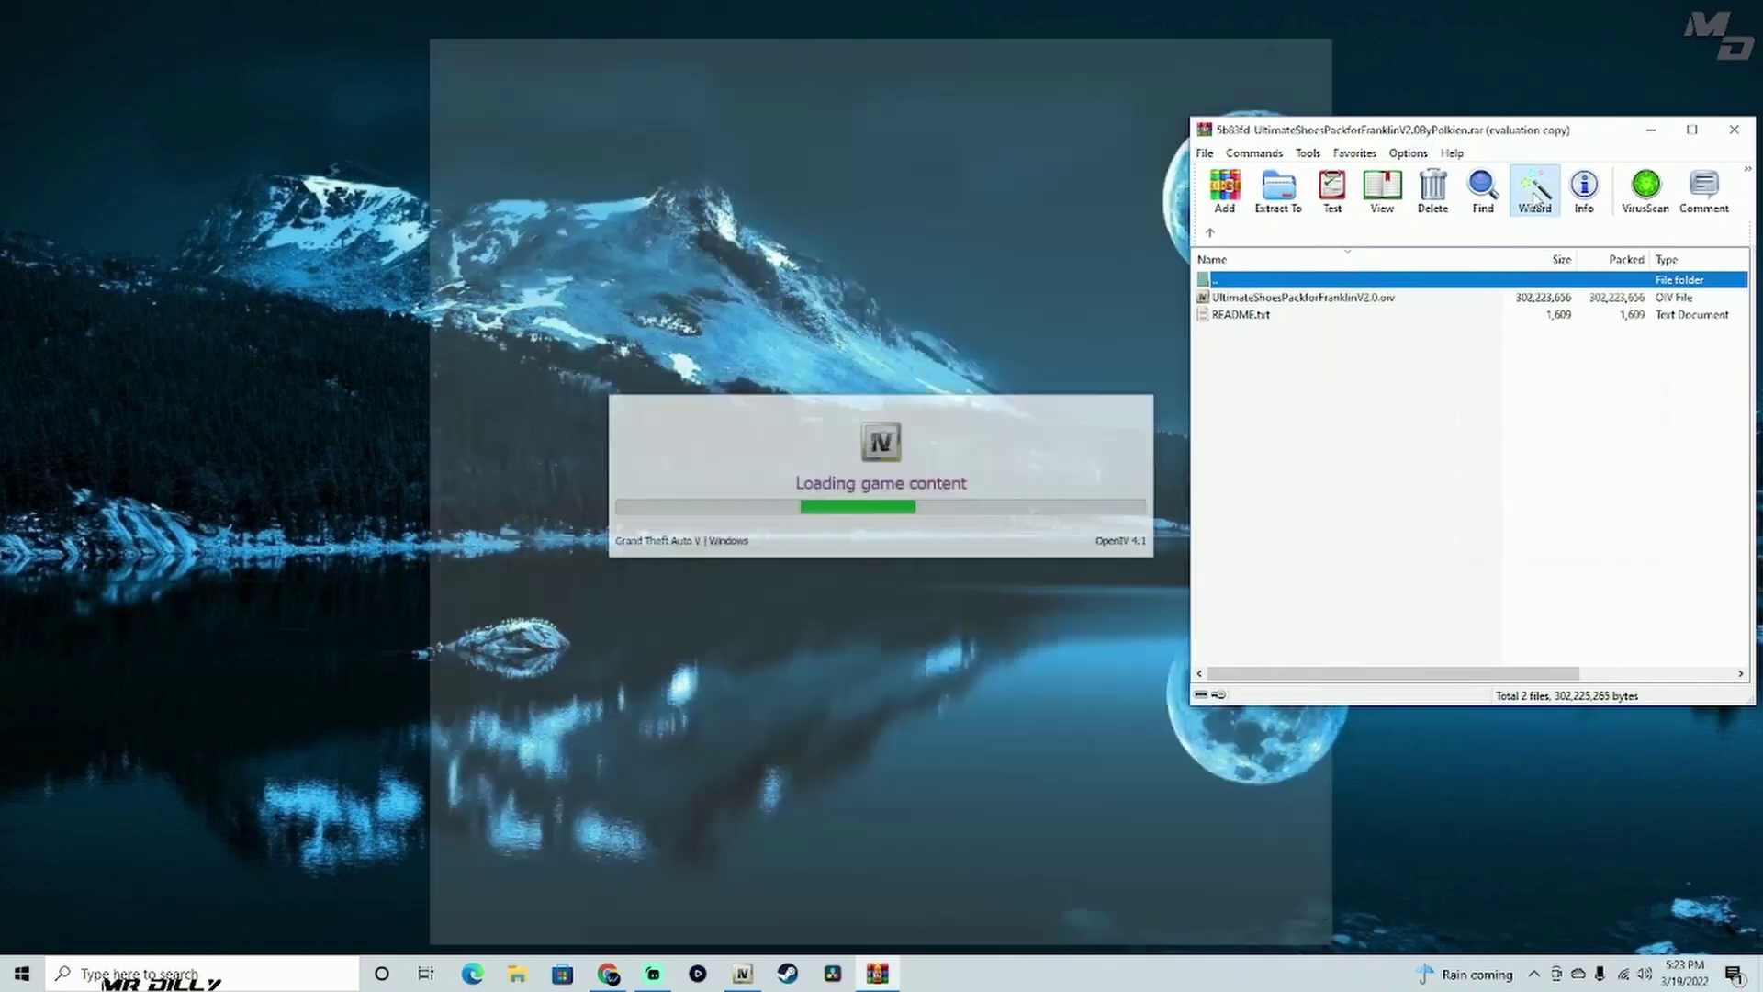
pyautogui.click(1469, 548)
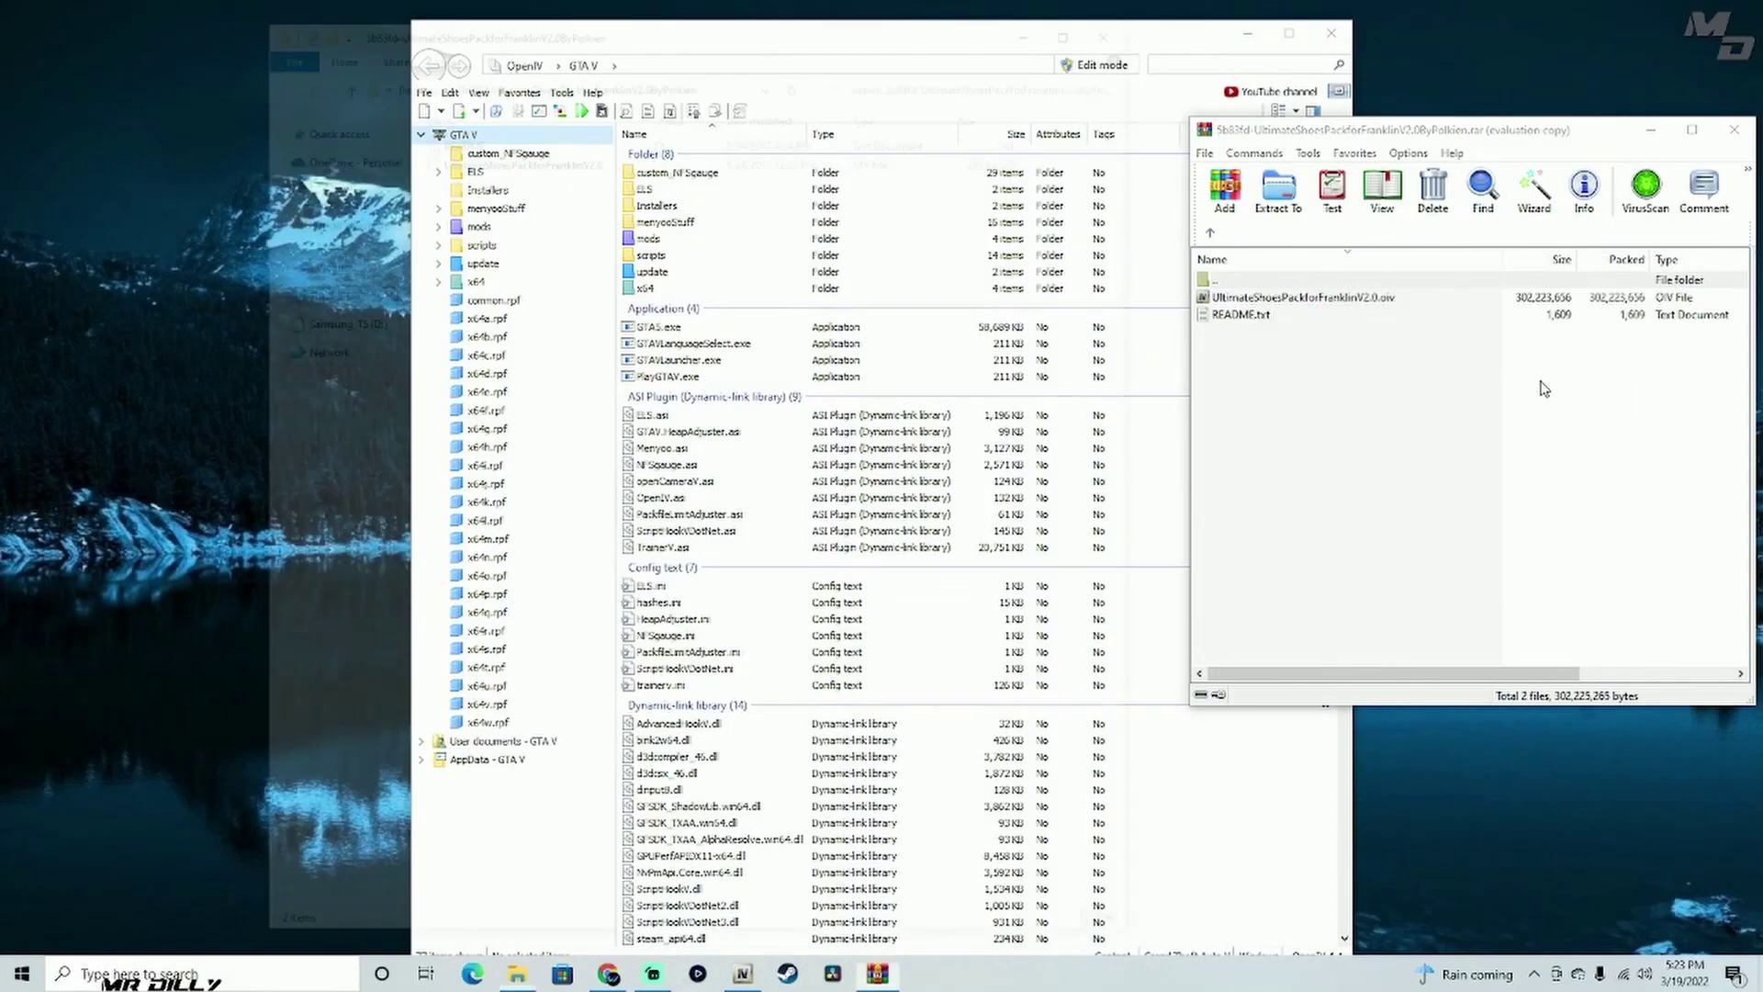
pyautogui.click(1734, 129)
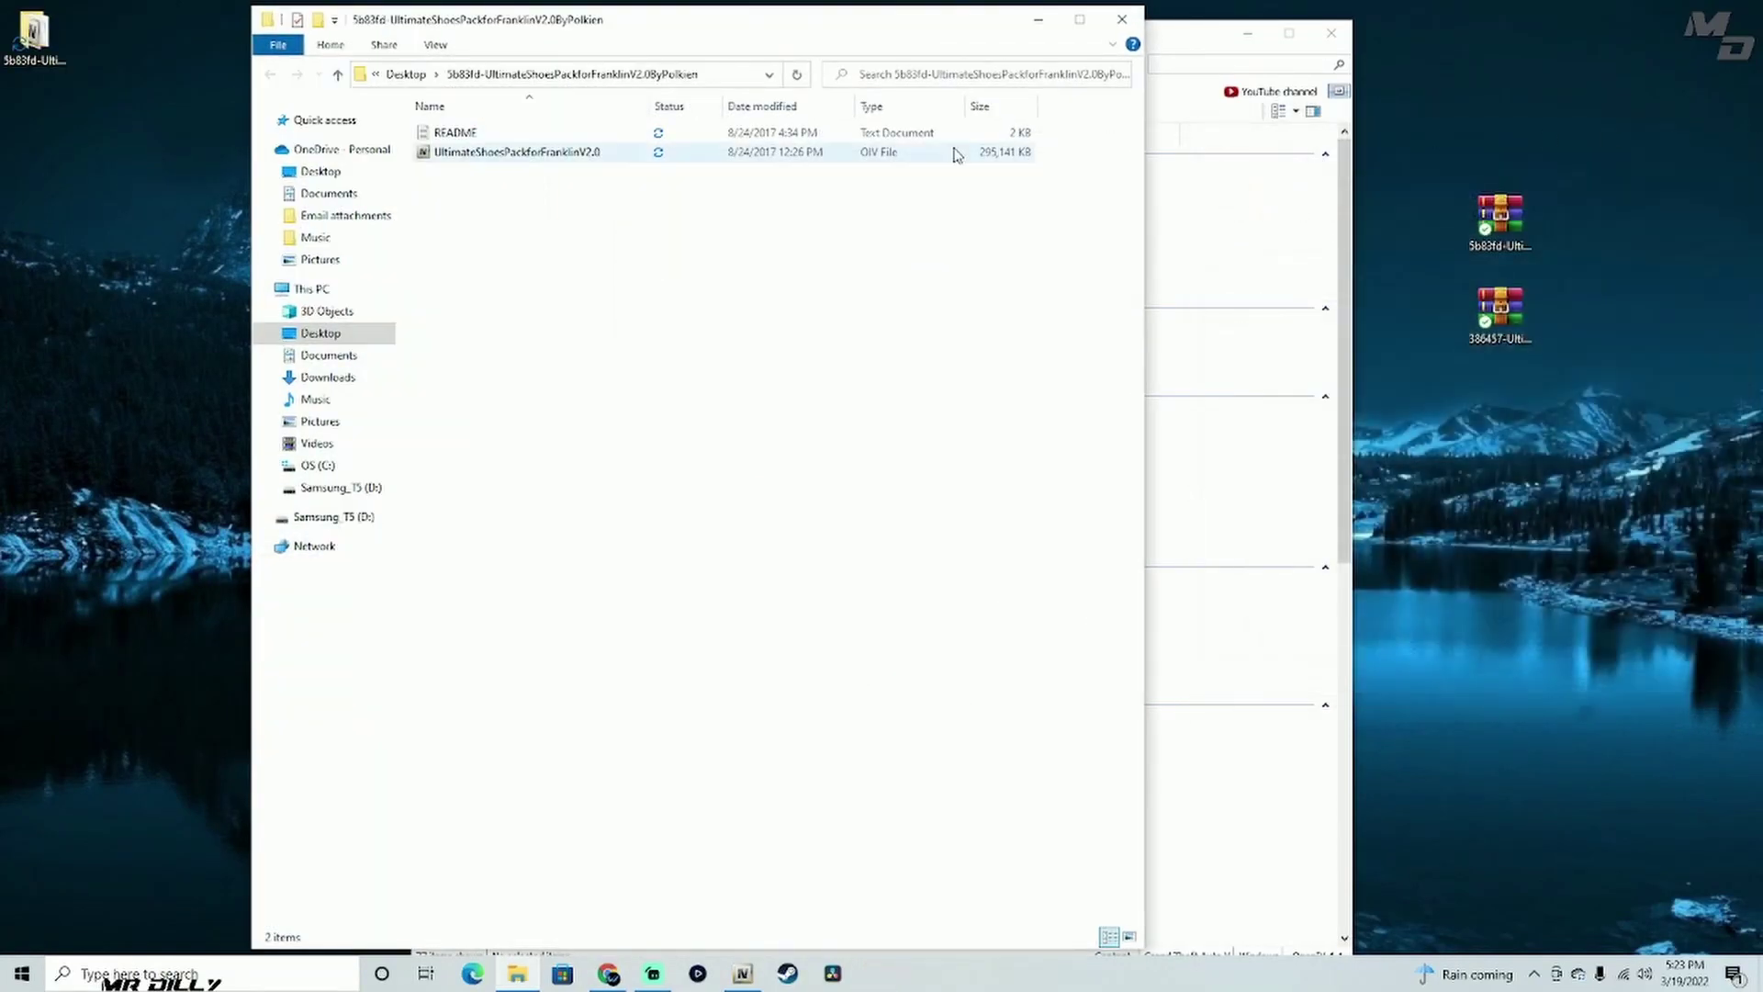
# - Arrange the OpenIV window and the extracted shoes pack folder side by side
pyautogui.moveTo(847, 33); pyautogui.dragTo(1530, 59)
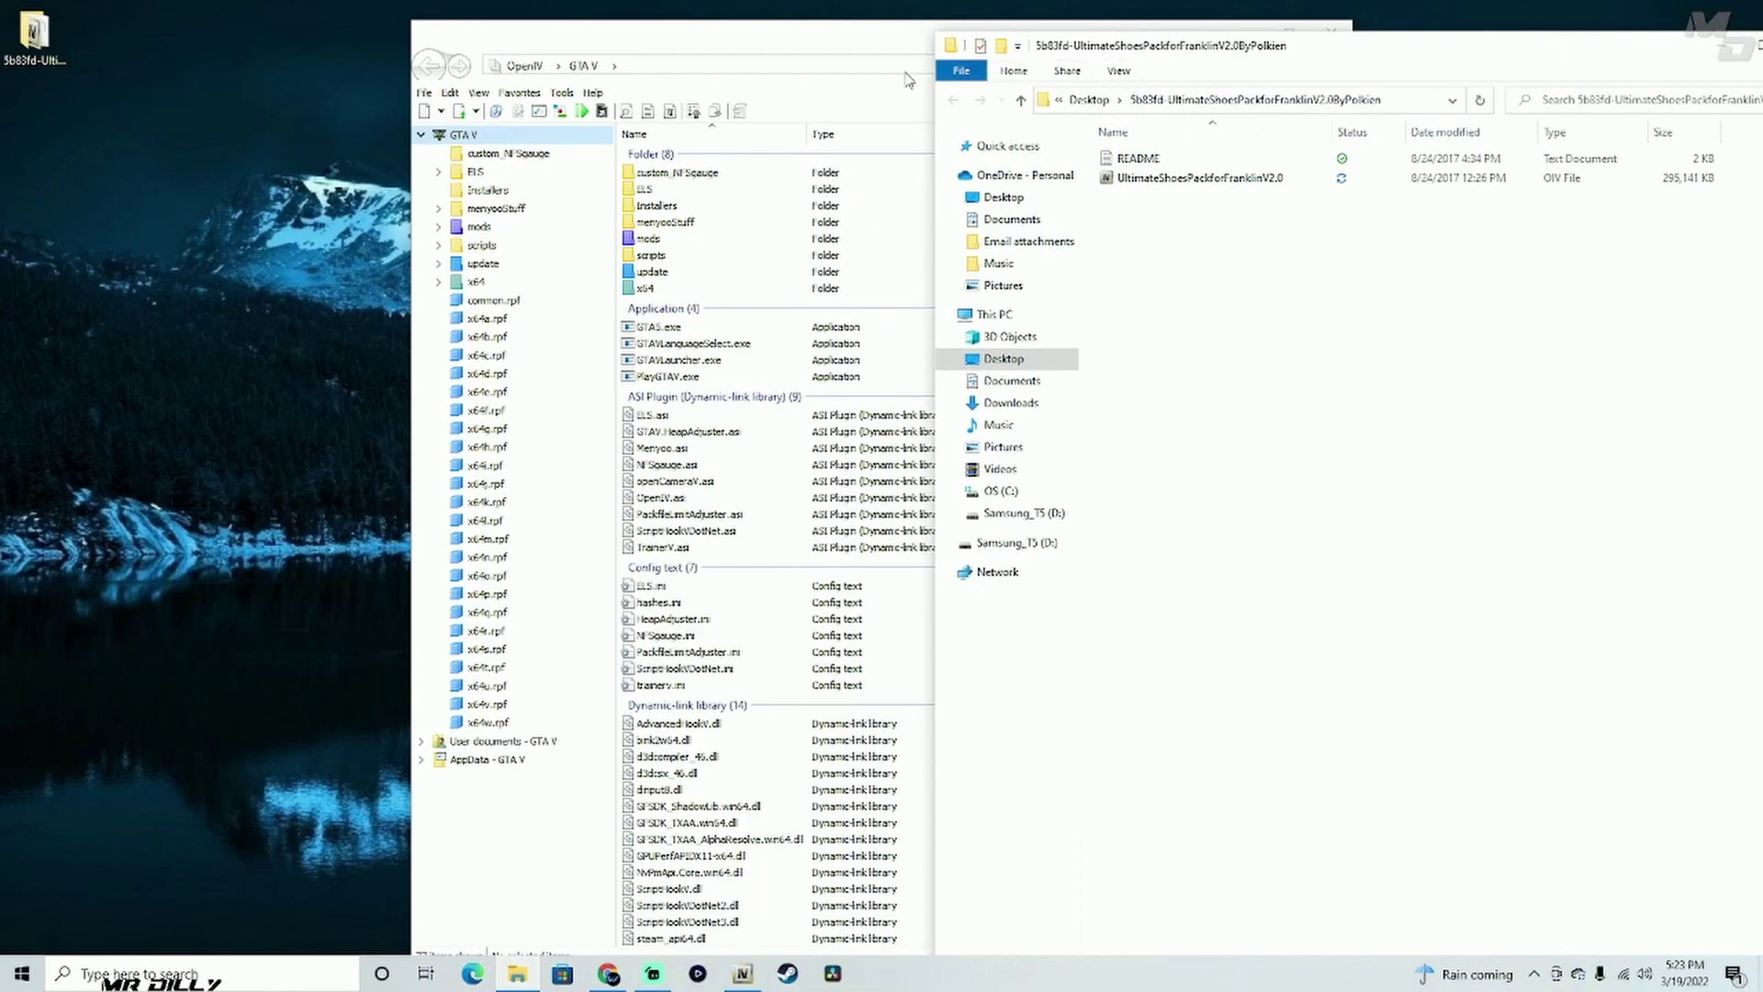
pyautogui.moveTo(897, 34); pyautogui.dragTo(504, 16)
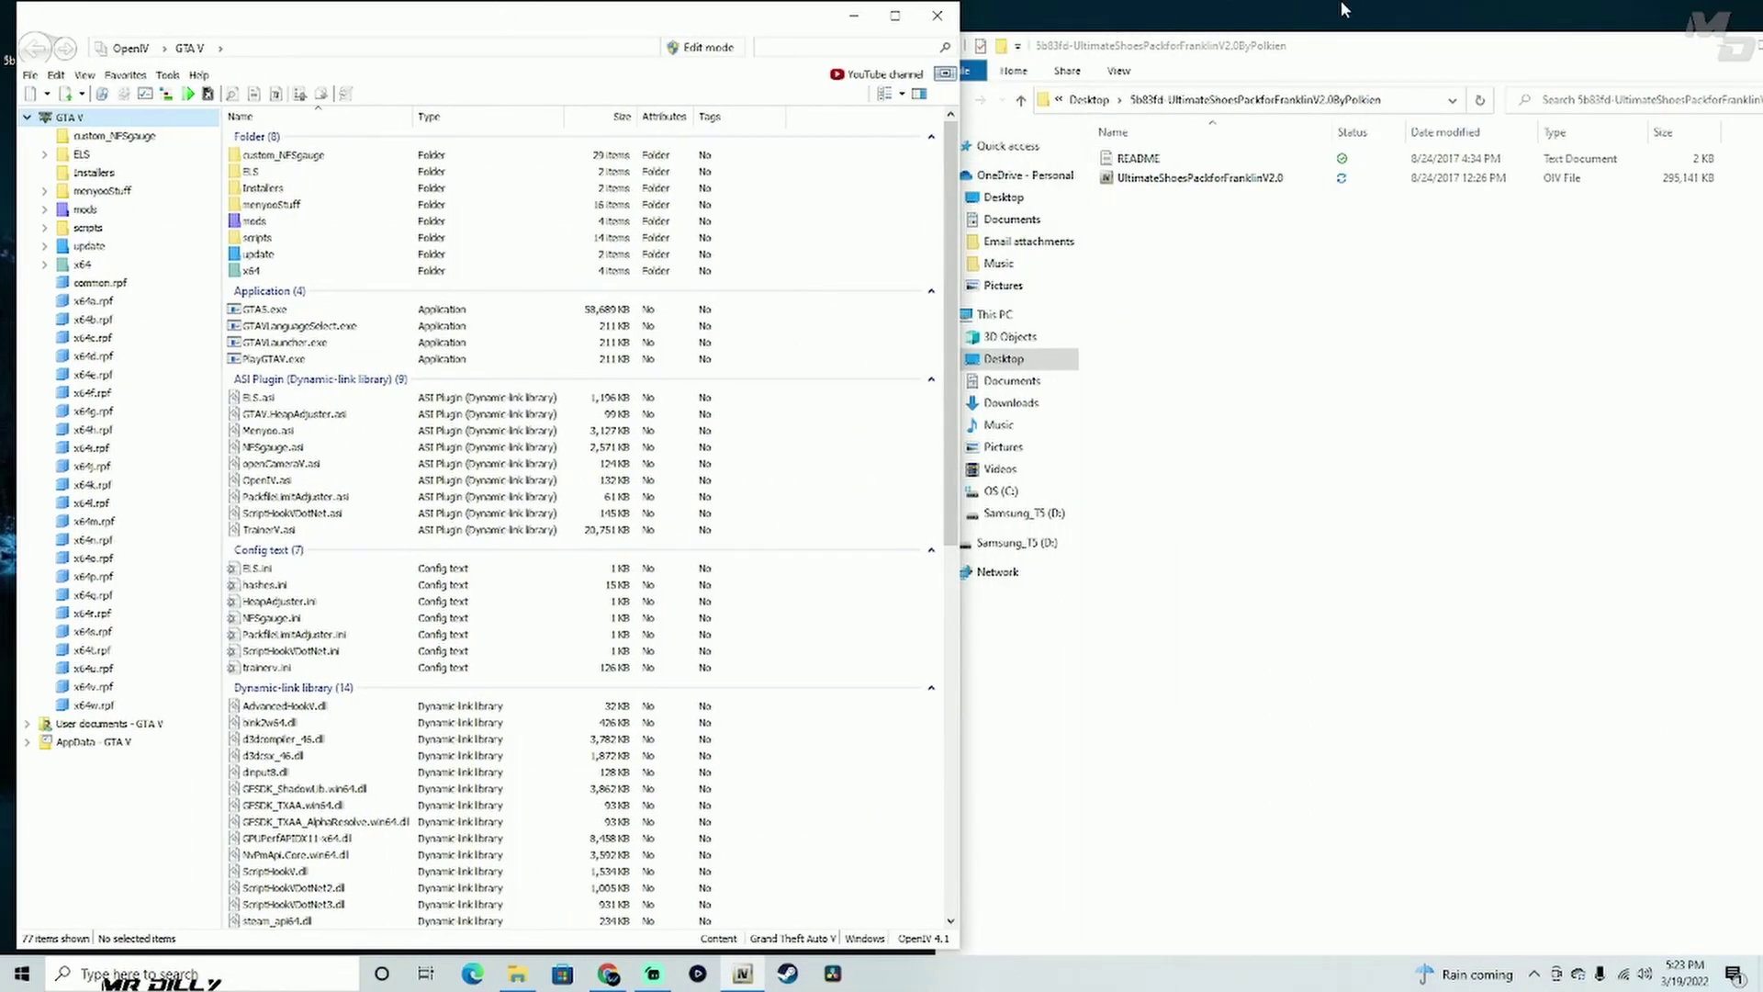
pyautogui.moveTo(1271, 50); pyautogui.dragTo(1300, 23)
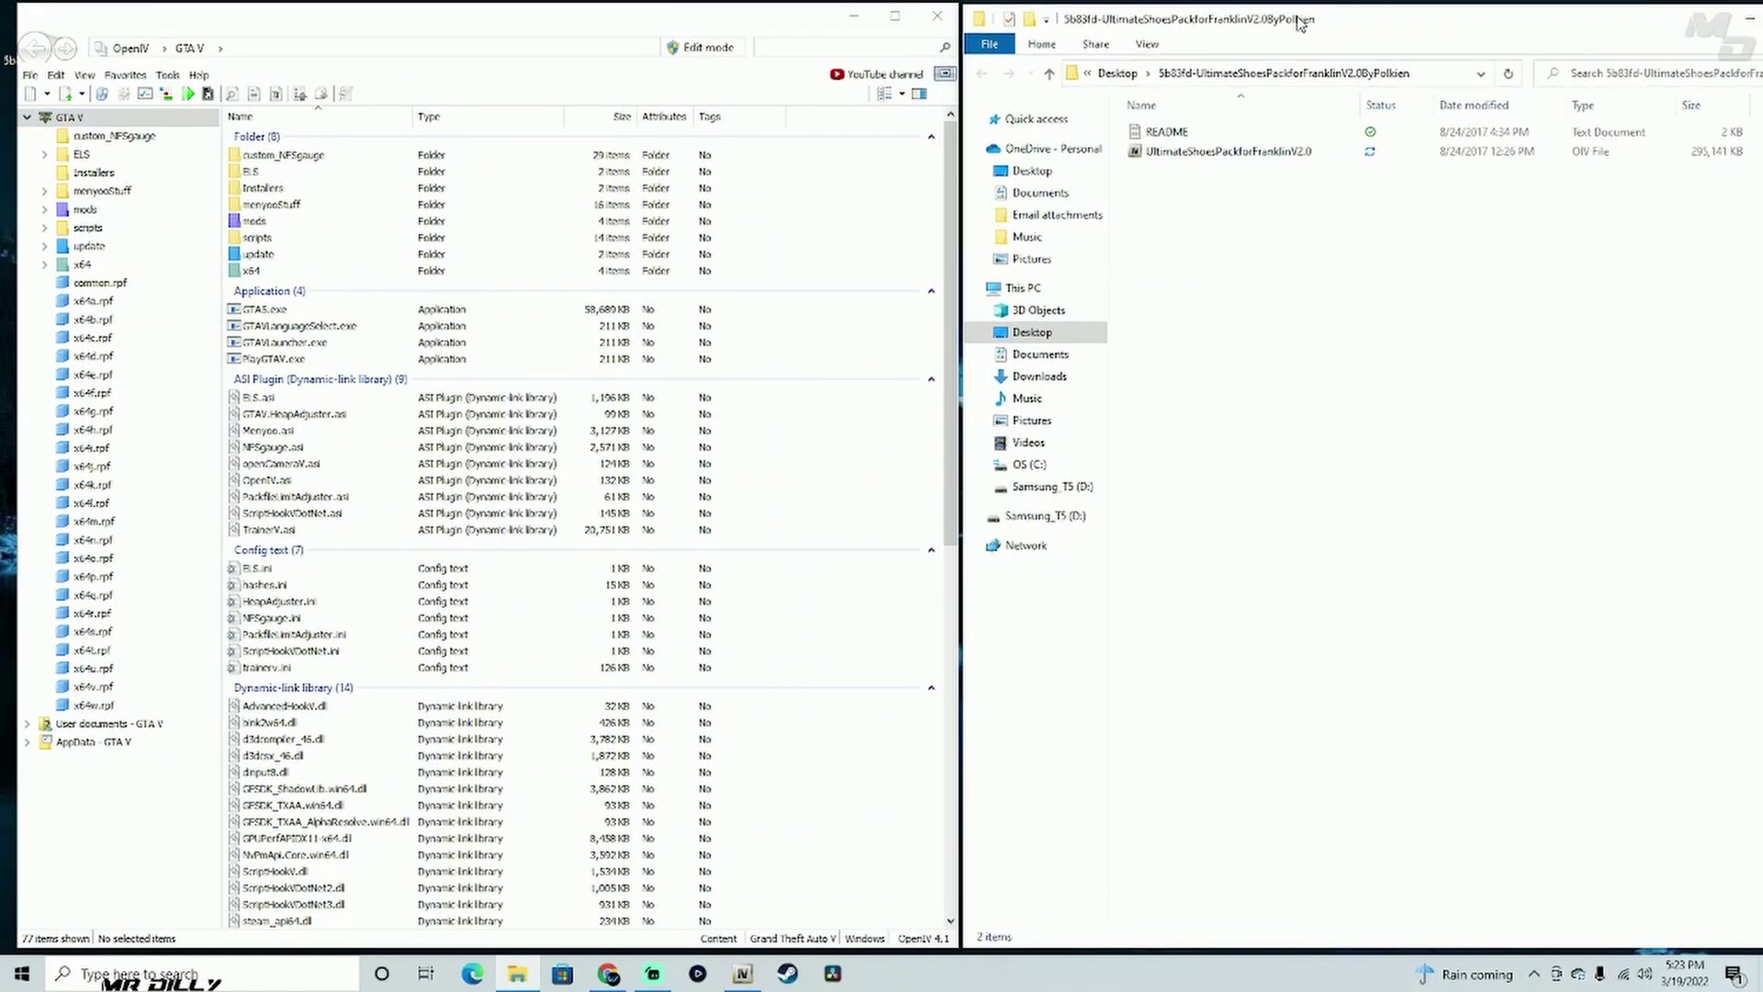
# - Check the base release entry in the version list on the Ultimate Shoes Pack mod page in the browser
pyautogui.click(622, 975)
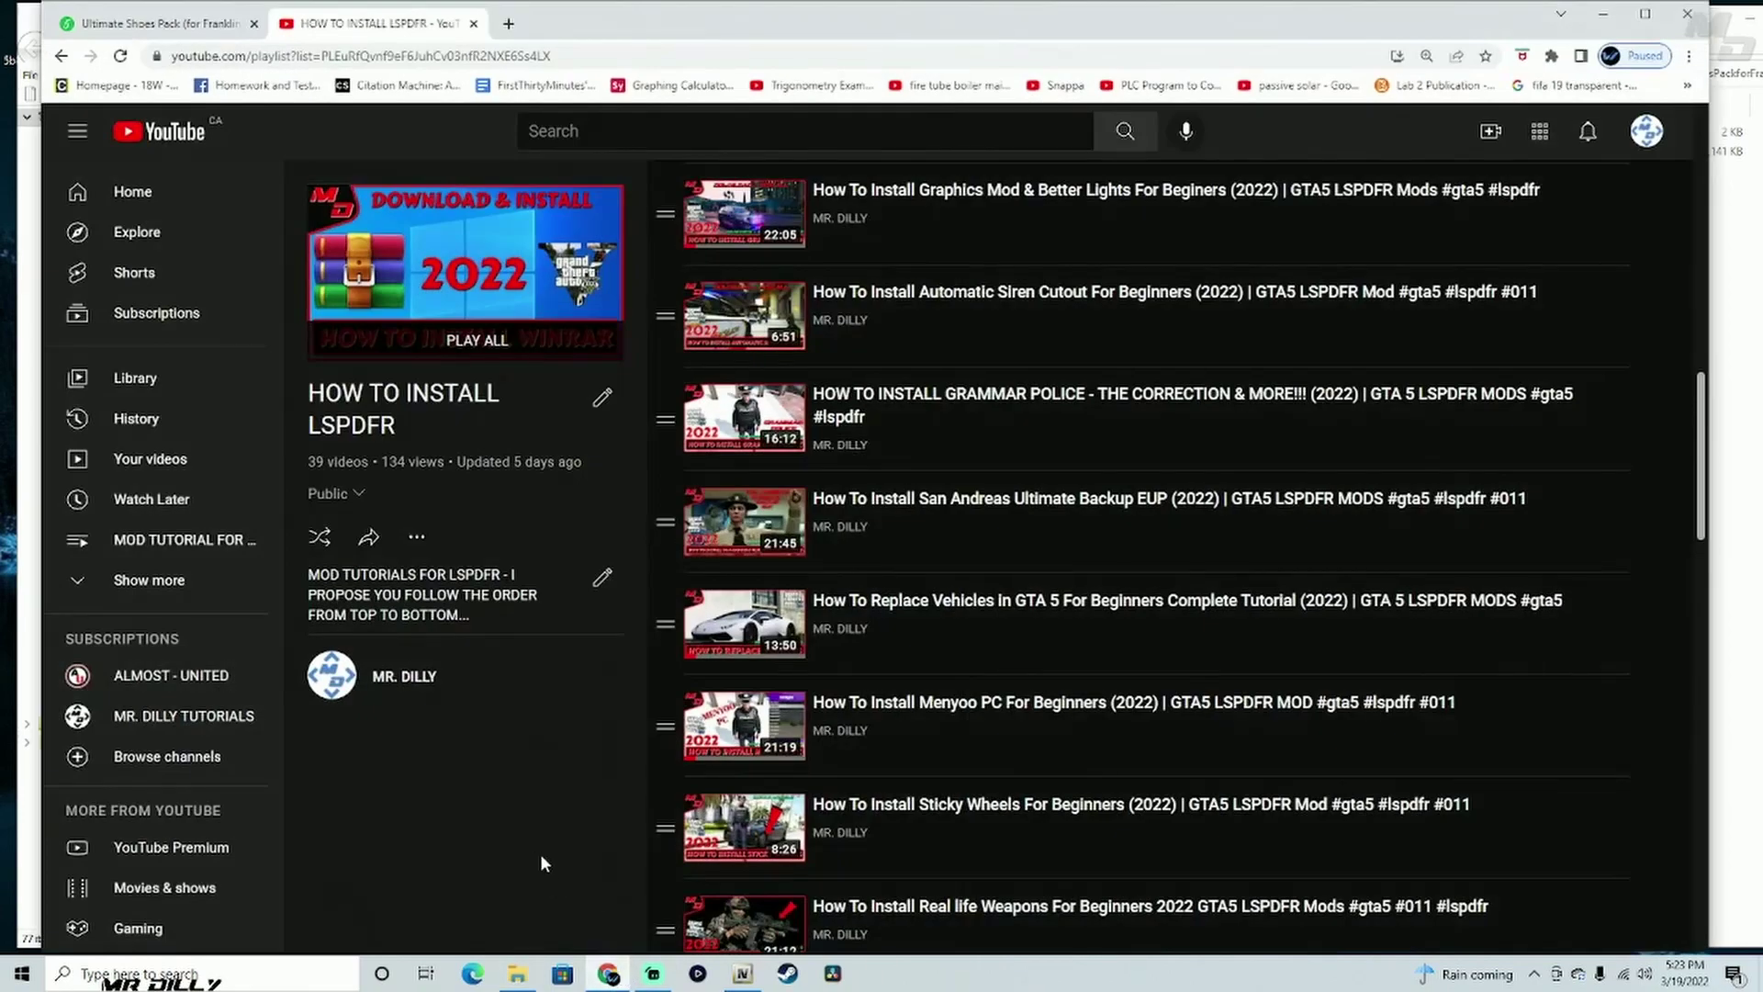
pyautogui.click(182, 25)
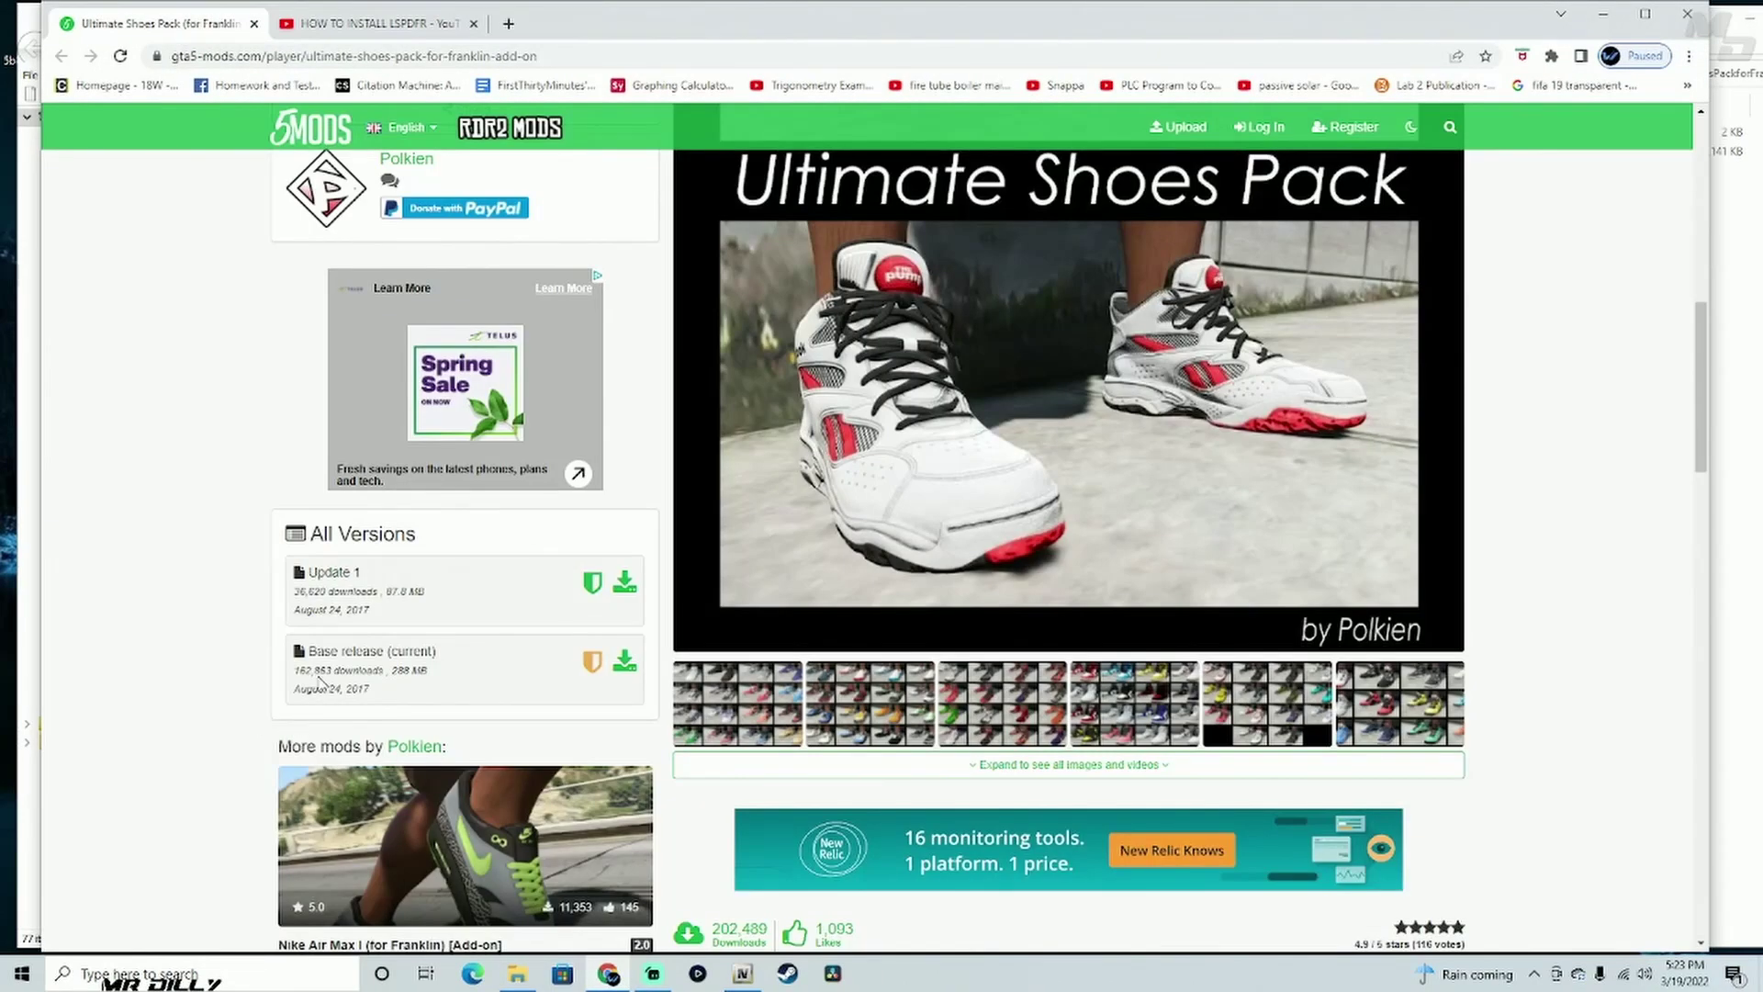
pyautogui.moveTo(311, 649); pyautogui.dragTo(381, 647)
pyautogui.click(454, 657)
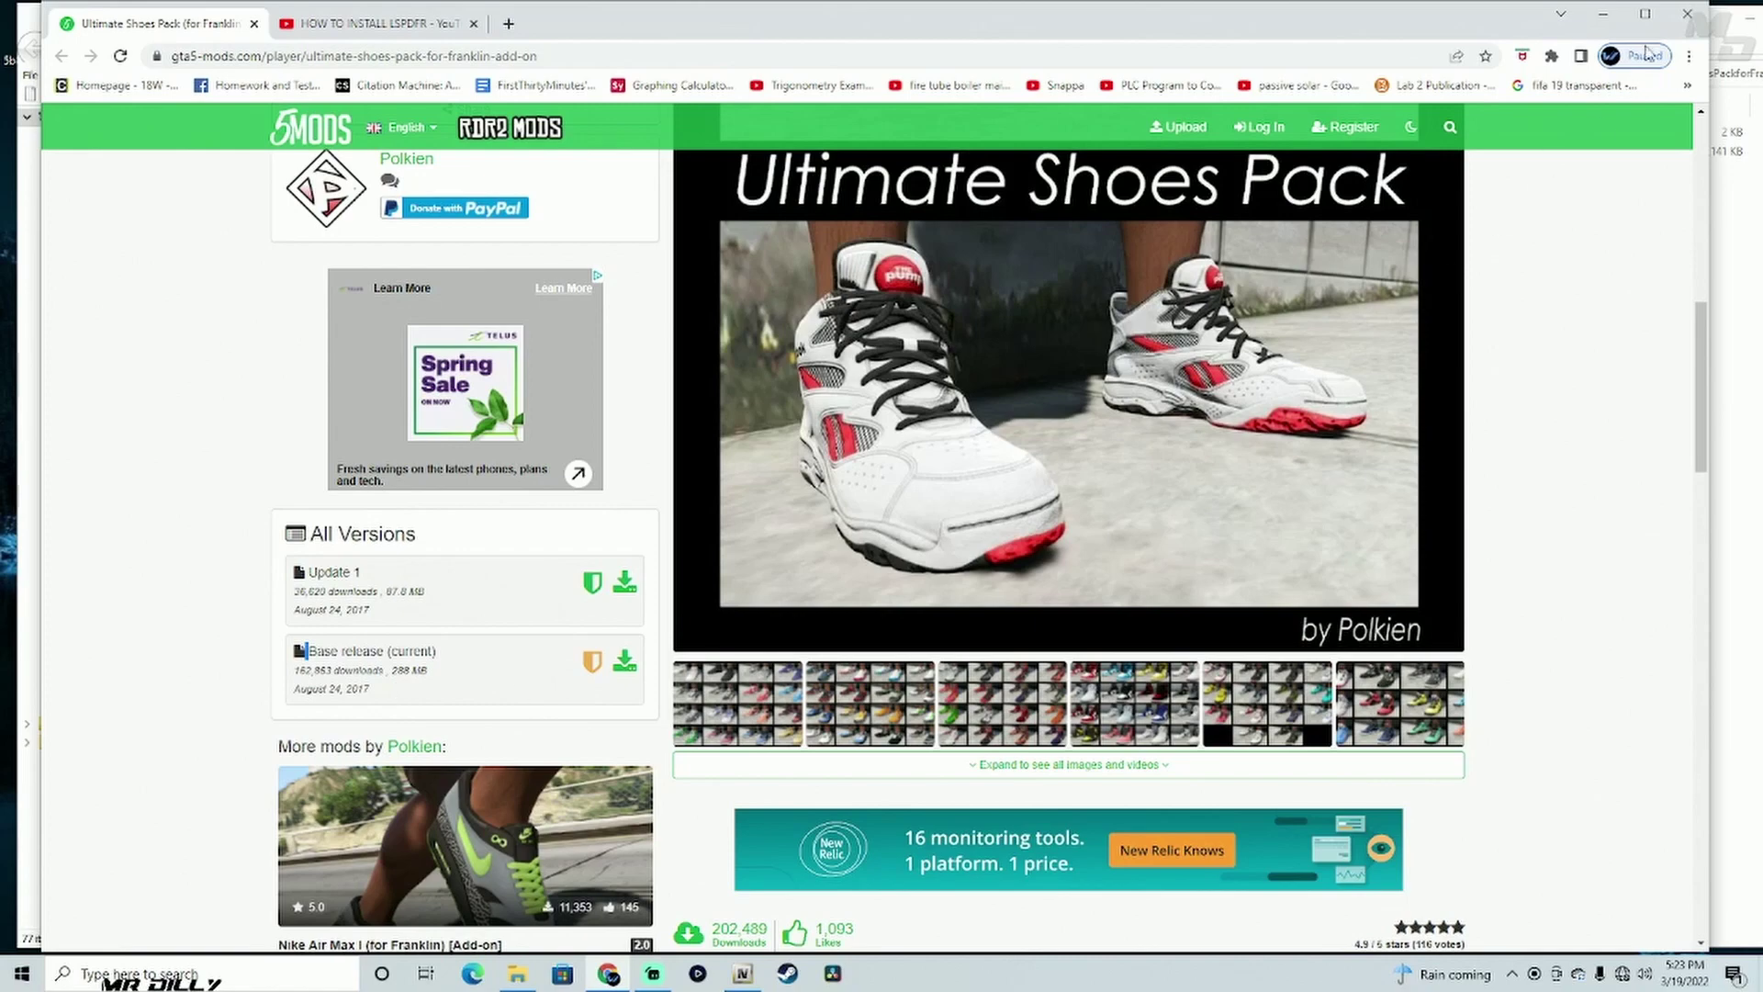
pyautogui.click(1602, 14)
# - Turn on edit mode in OpenIV and accept the automatic saving of changes
pyautogui.click(1405, 152)
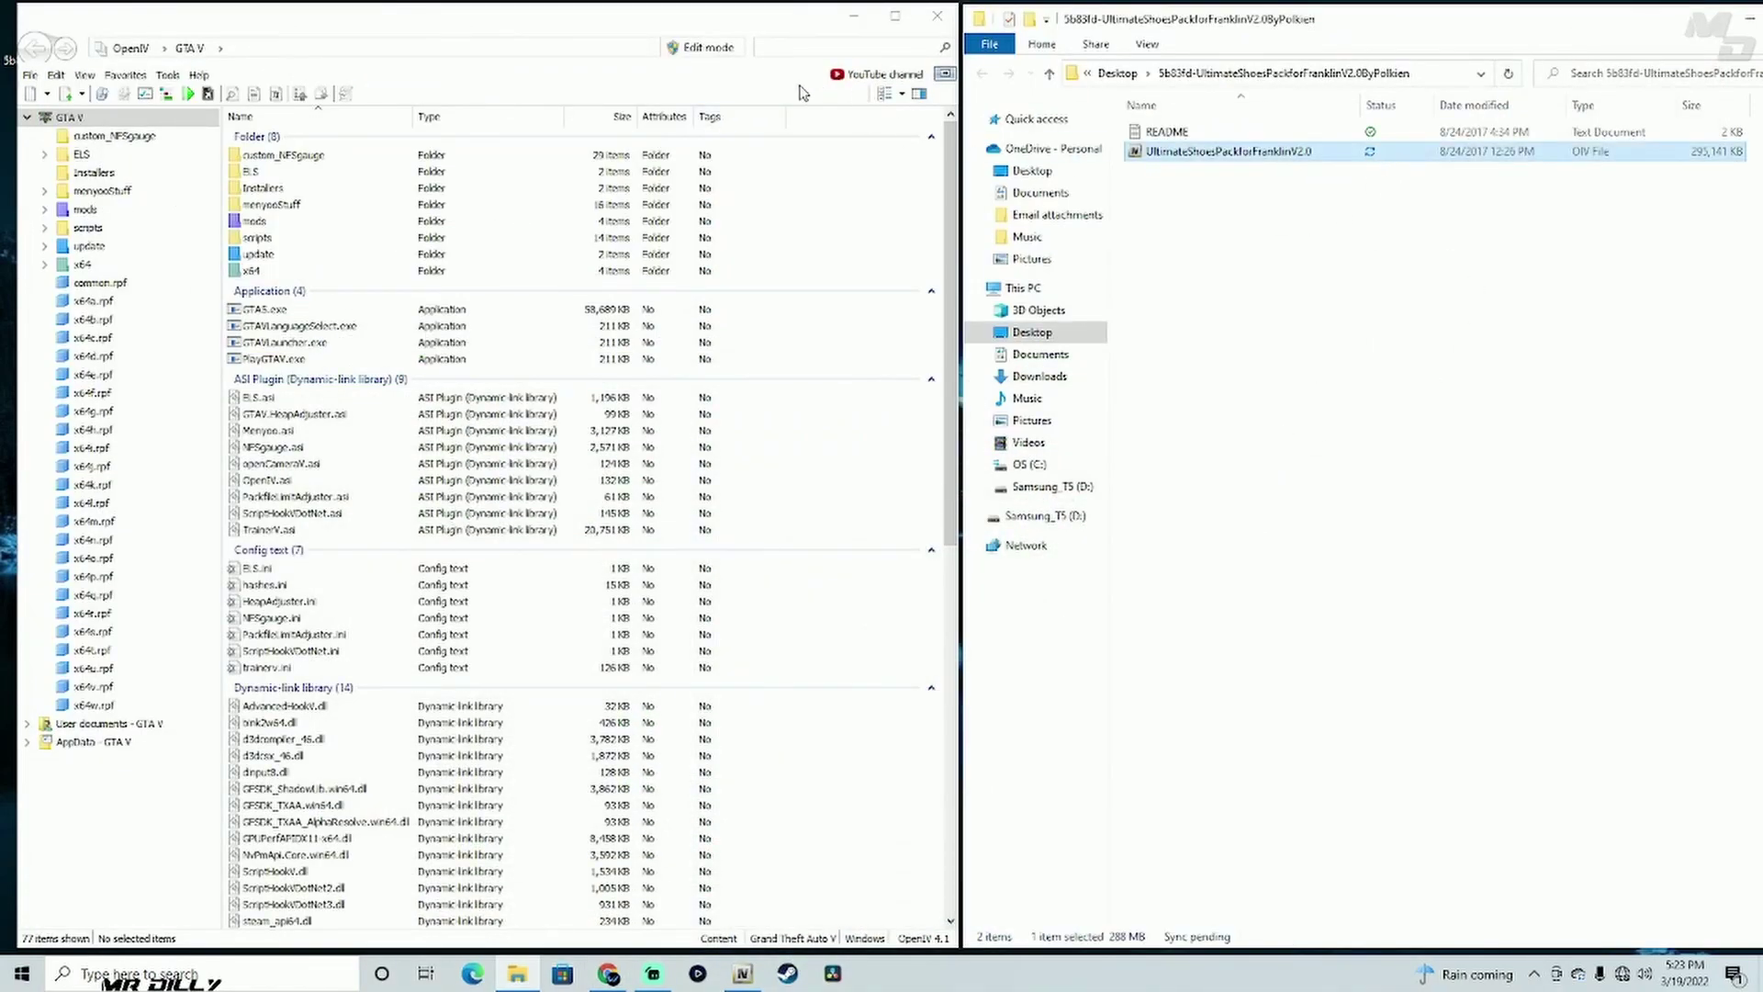
pyautogui.click(718, 49)
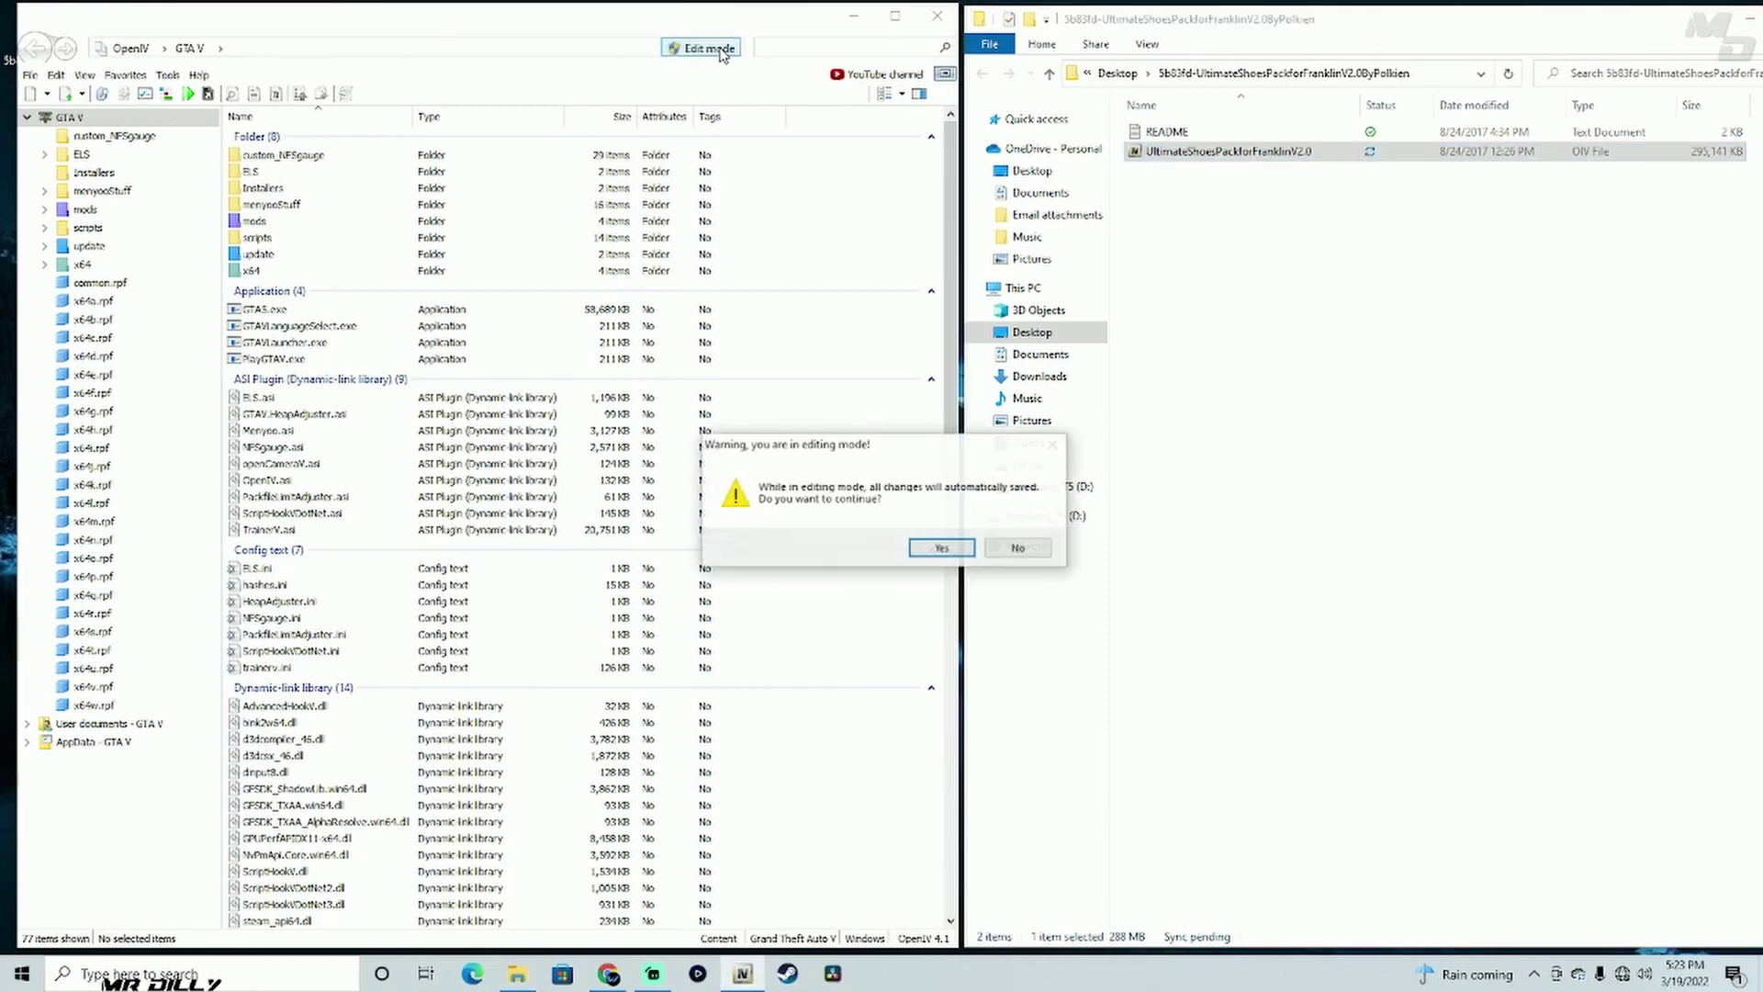
pyautogui.click(942, 547)
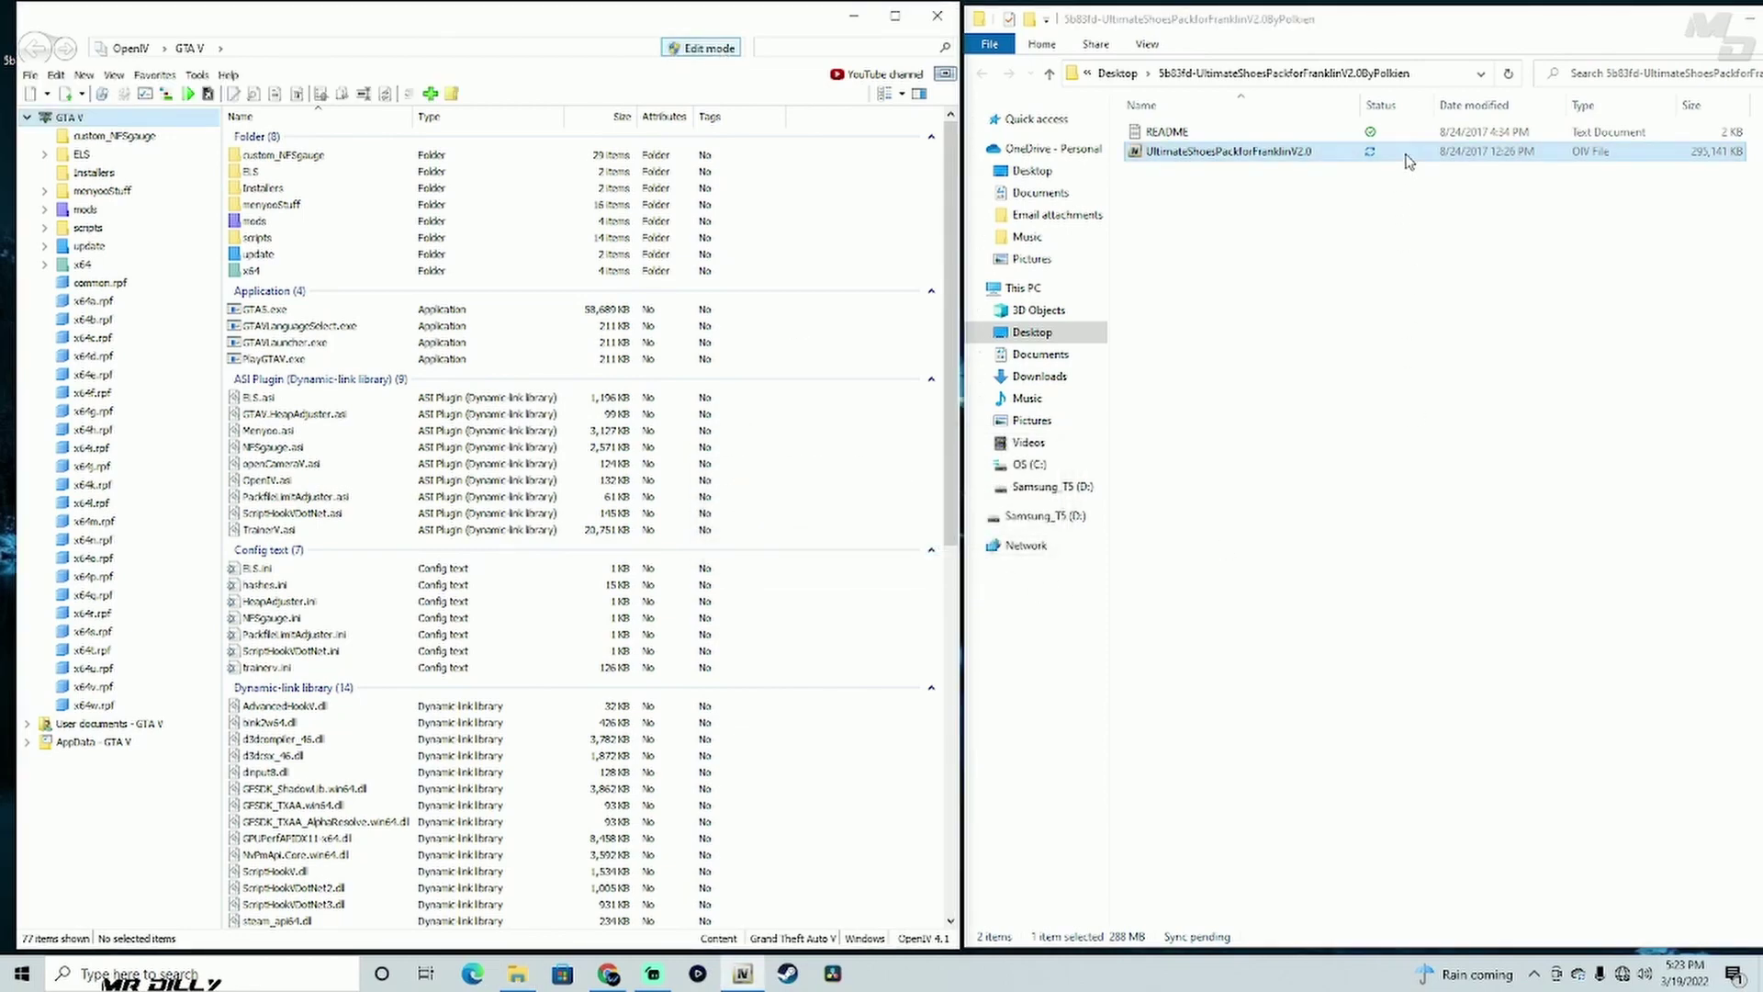
# - Load the UltimateShoesPackforFranklinV2.0 package into OpenIV and install it into the "mods" folder
pyautogui.click(1440, 154)
pyautogui.moveTo(1439, 158); pyautogui.dragTo(867, 625)
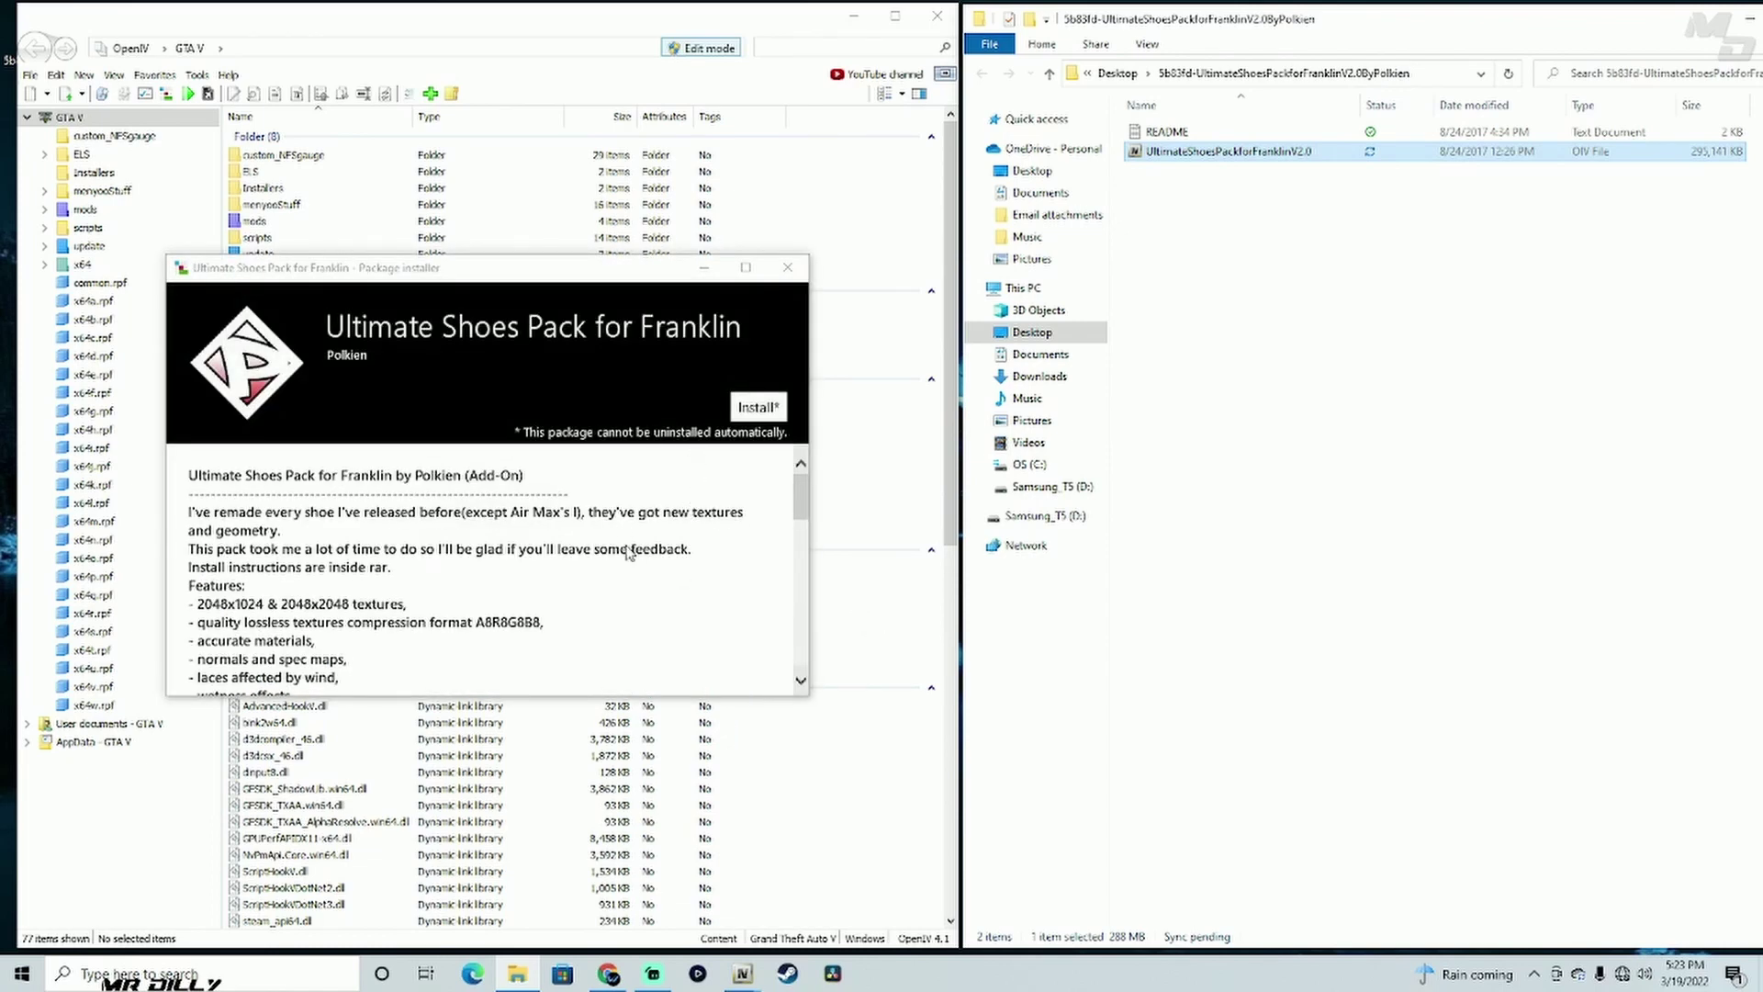
pyautogui.moveTo(801, 506)
pyautogui.mouseDown()
pyautogui.moveTo(799, 654)
pyautogui.moveTo(801, 496)
pyautogui.mouseUp()
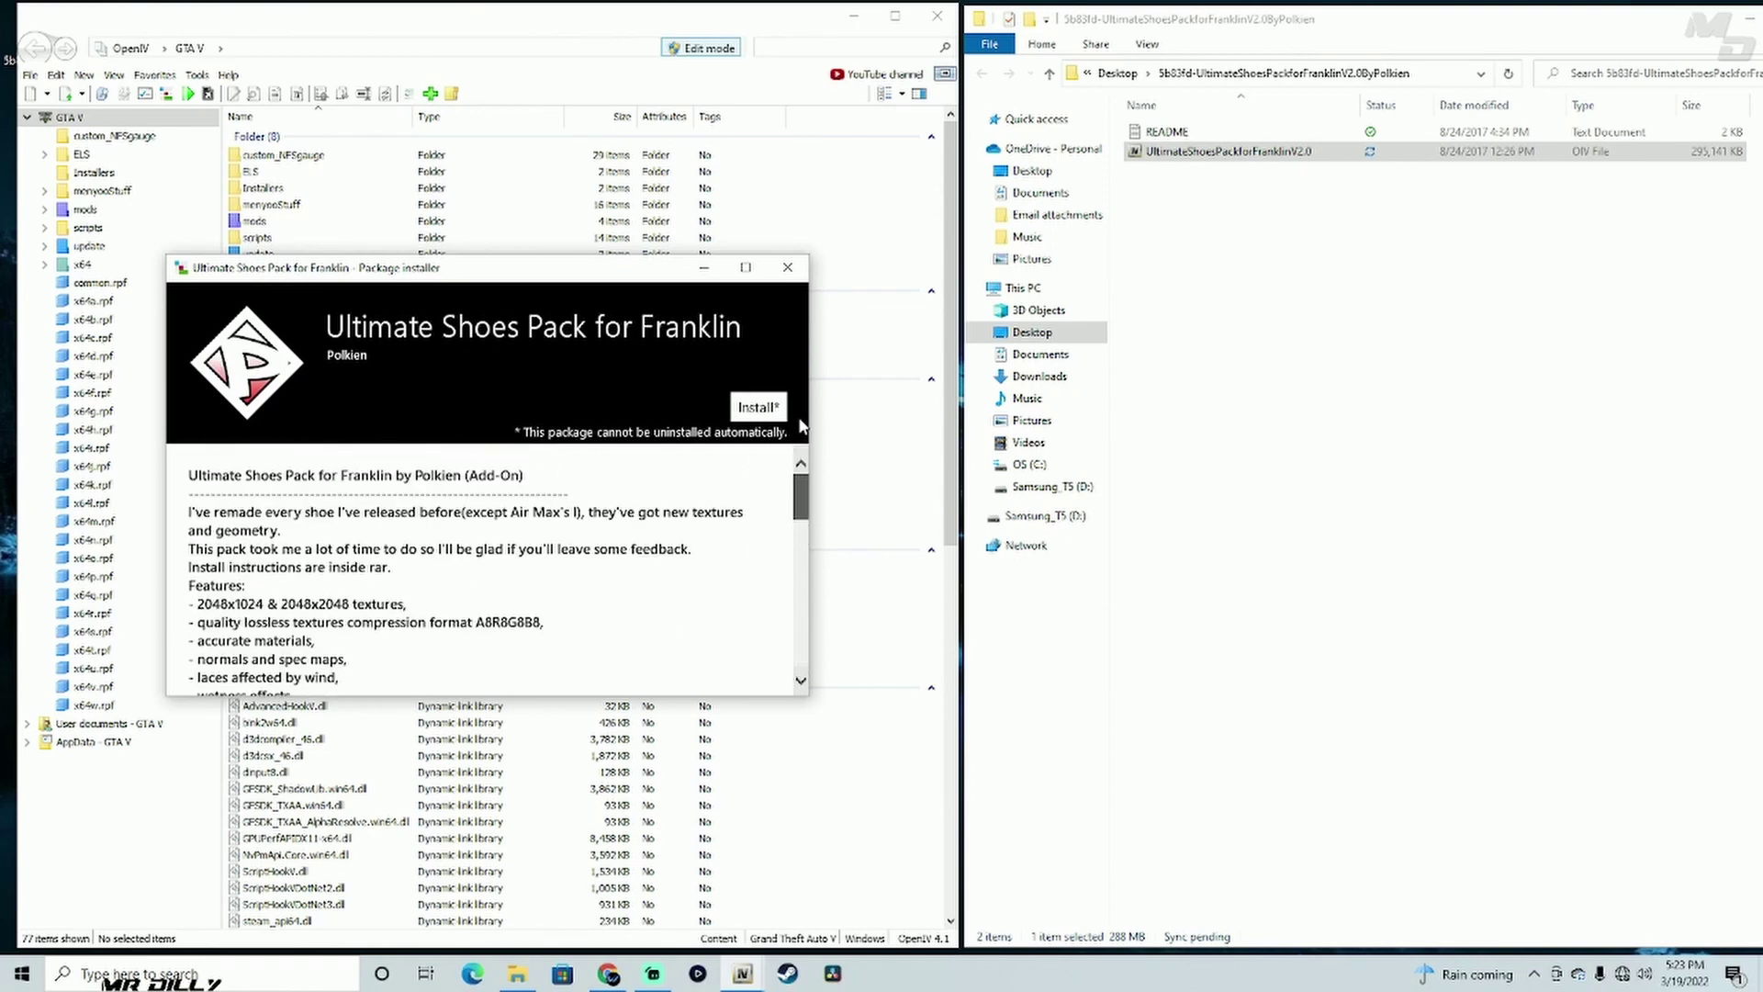
pyautogui.click(758, 407)
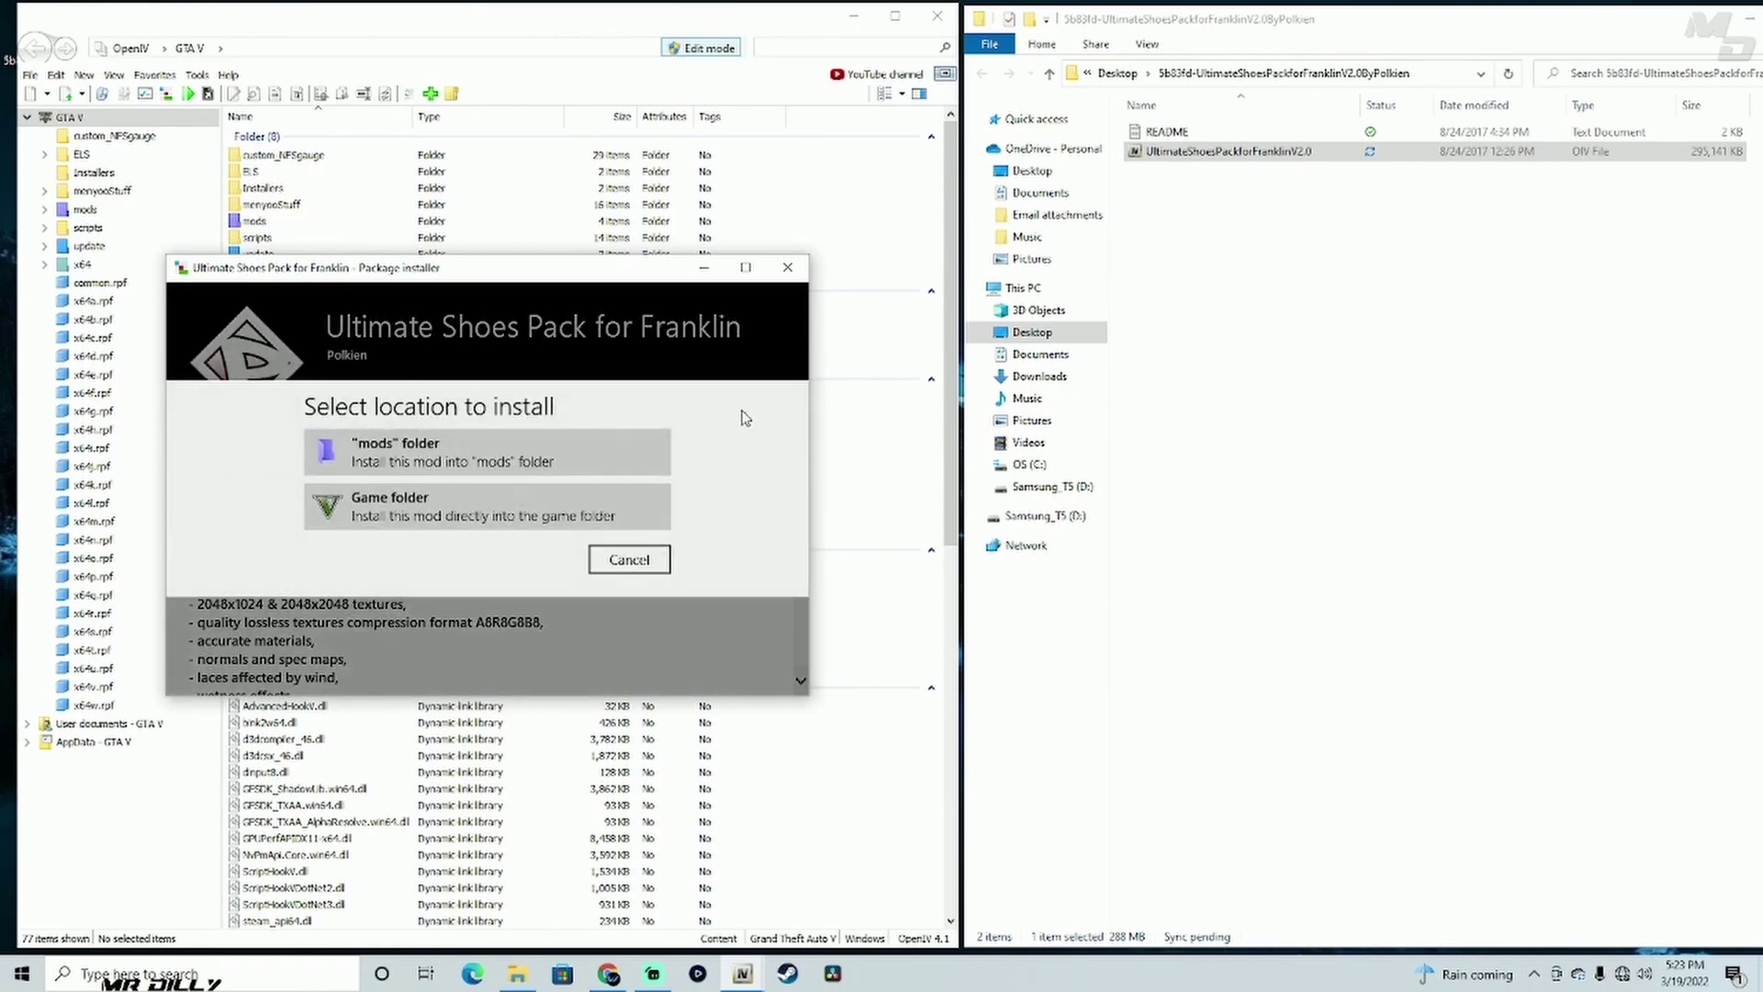
pyautogui.click(459, 456)
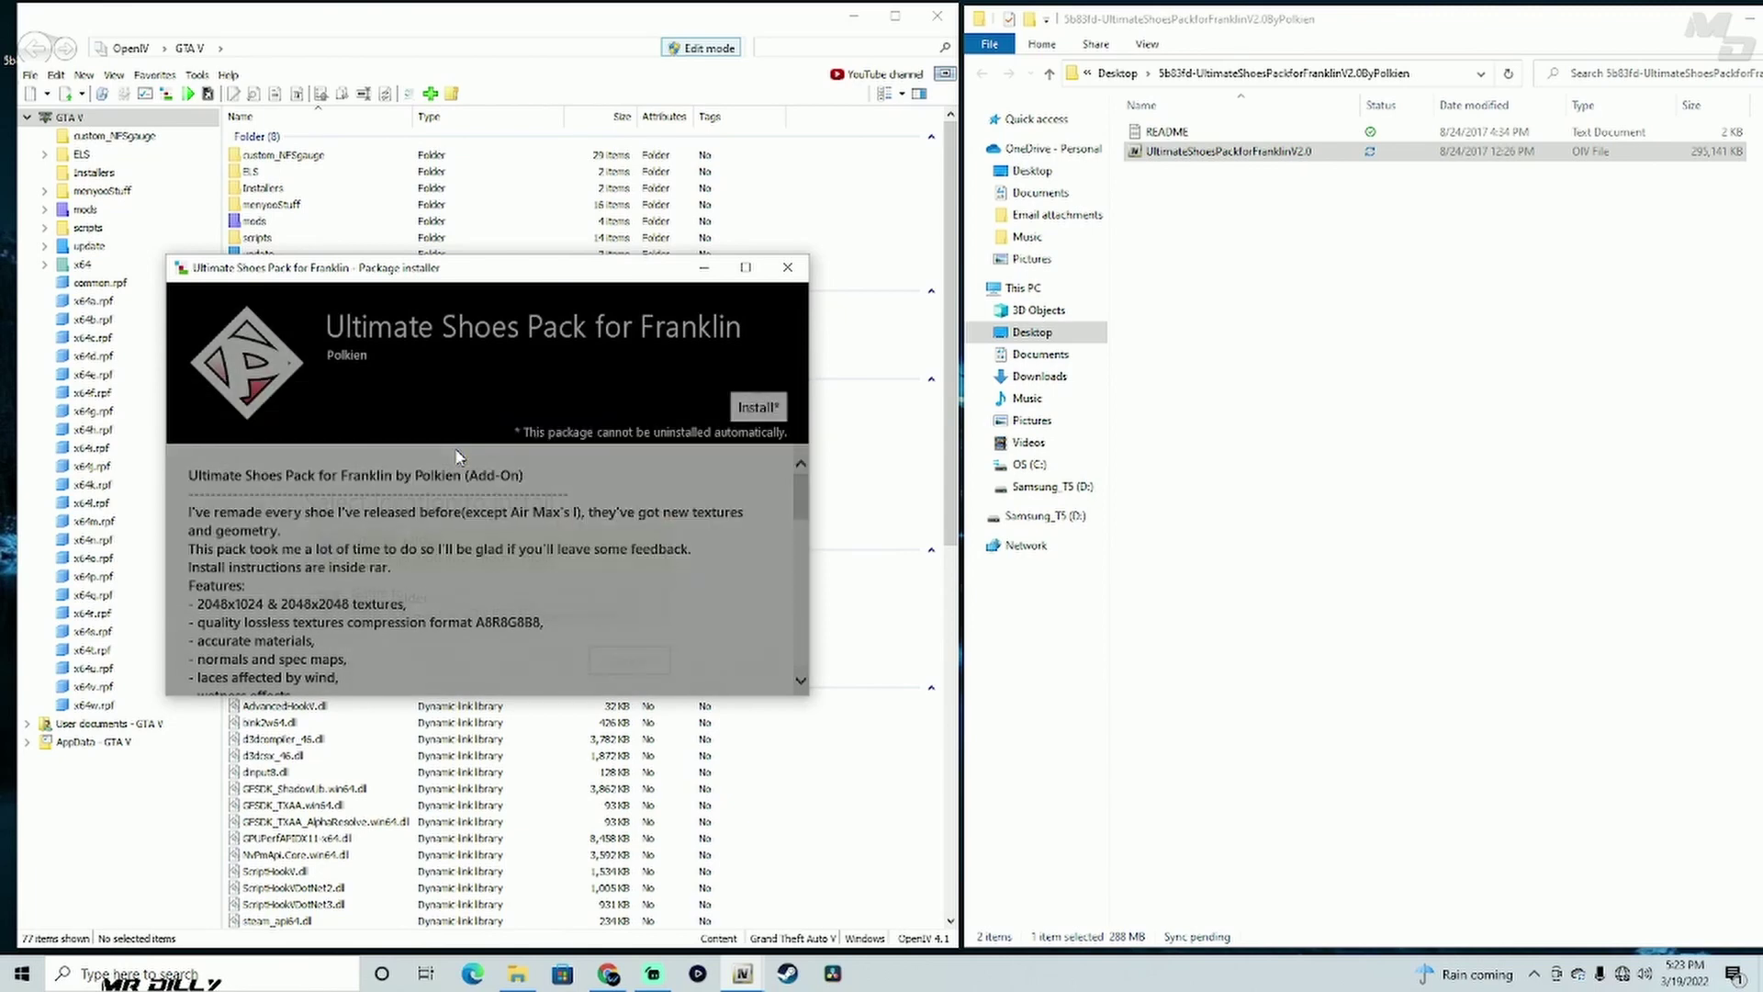
pyautogui.click(436, 562)
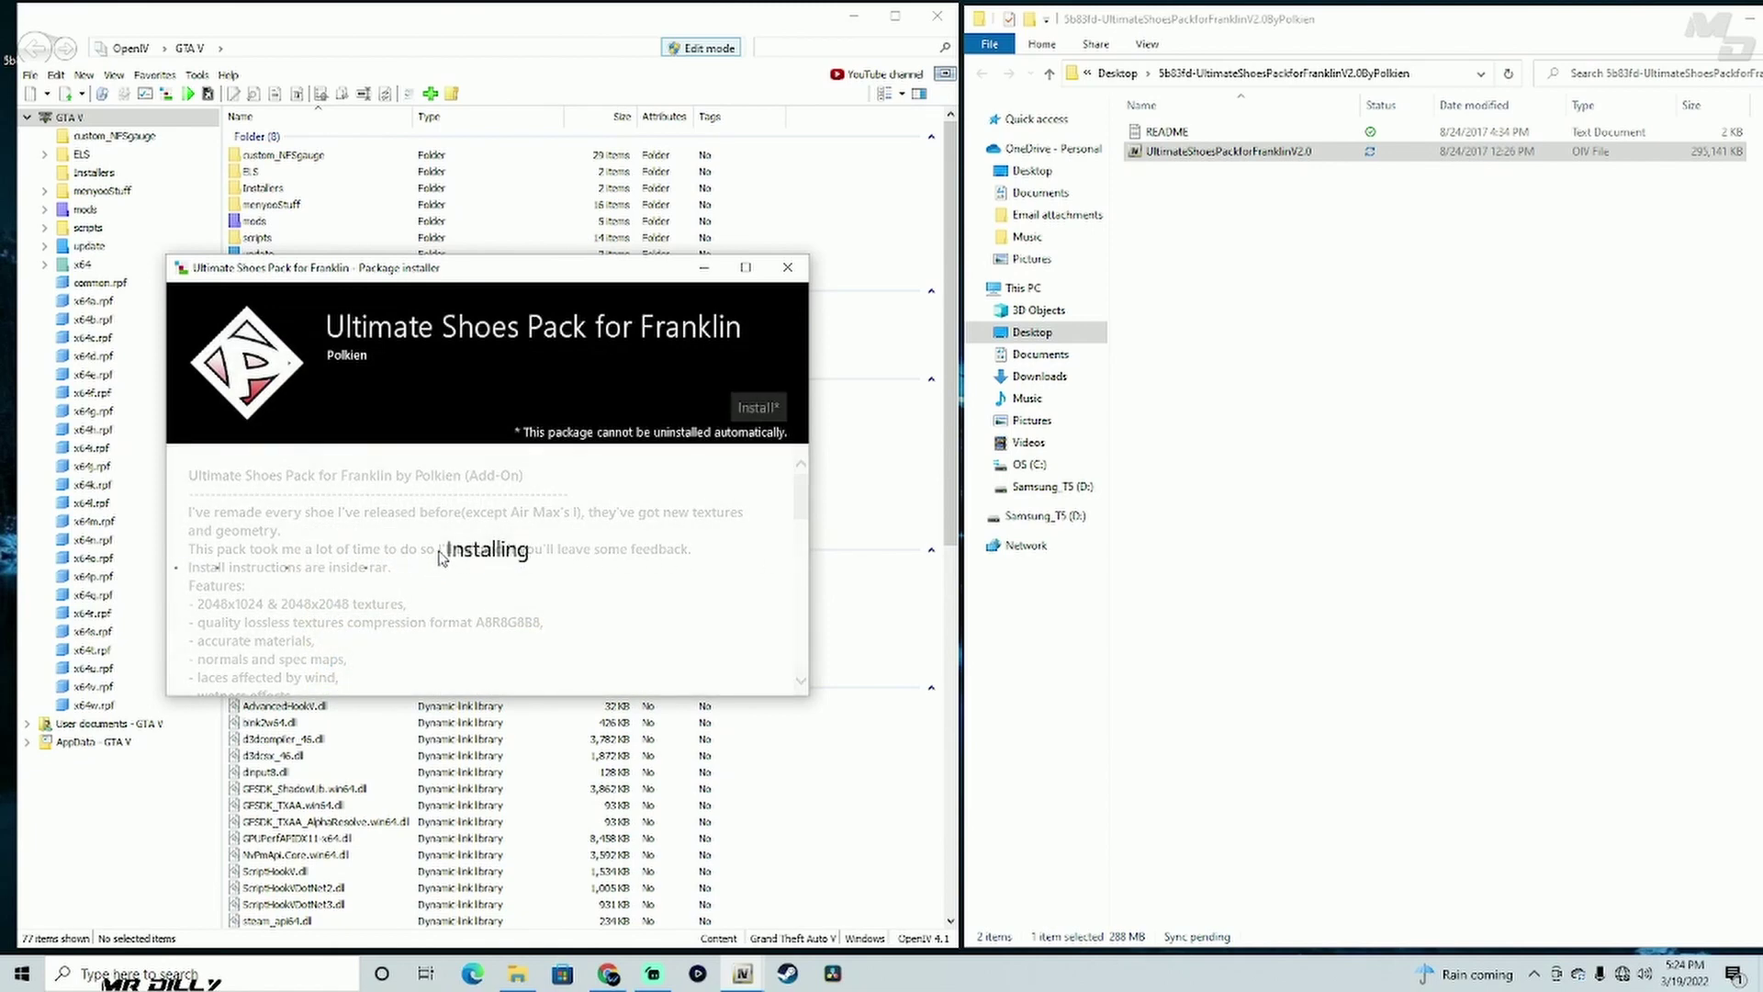
# - Close the extracted shoes pack folder and move the base pack archive away from the update archive on the desktop
pyautogui.press('super+Down')
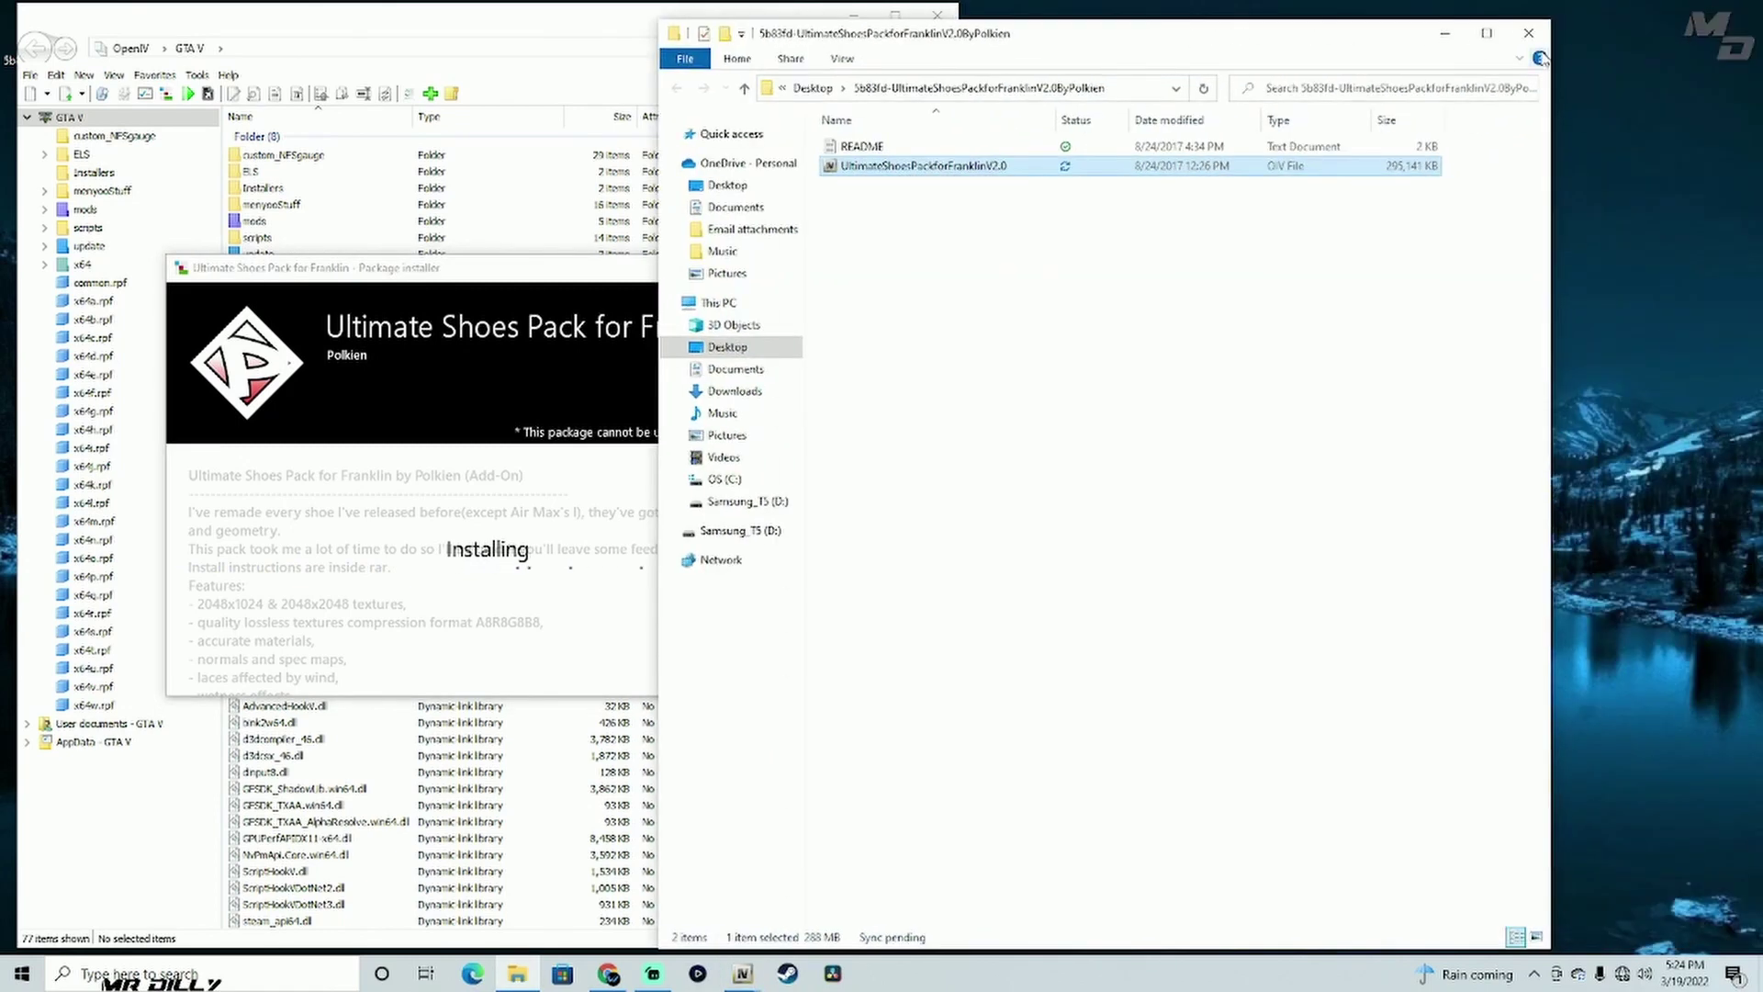
pyautogui.click(1528, 33)
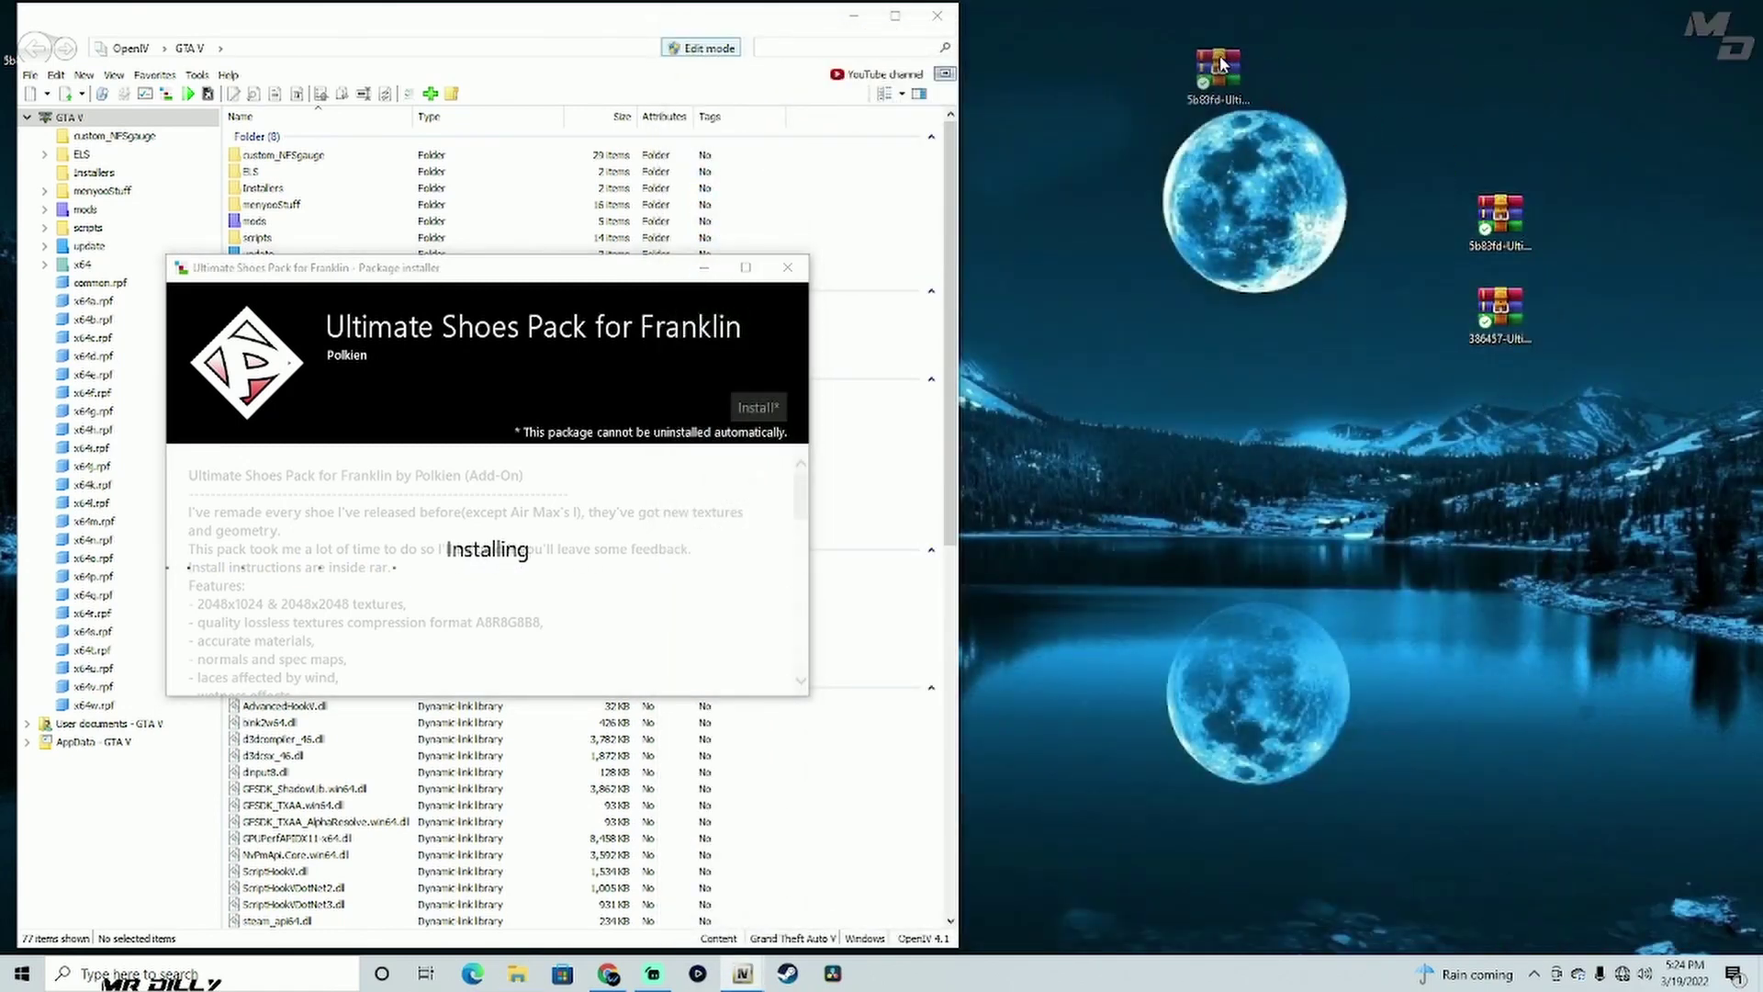
pyautogui.moveTo(1247, 71); pyautogui.dragTo(1157, 35)
# - Open the 386457-UltimateShoesPackUpdate1ByPolkien.rar archive in WinRAR and dismiss the licence notice
pyautogui.click(1508, 379)
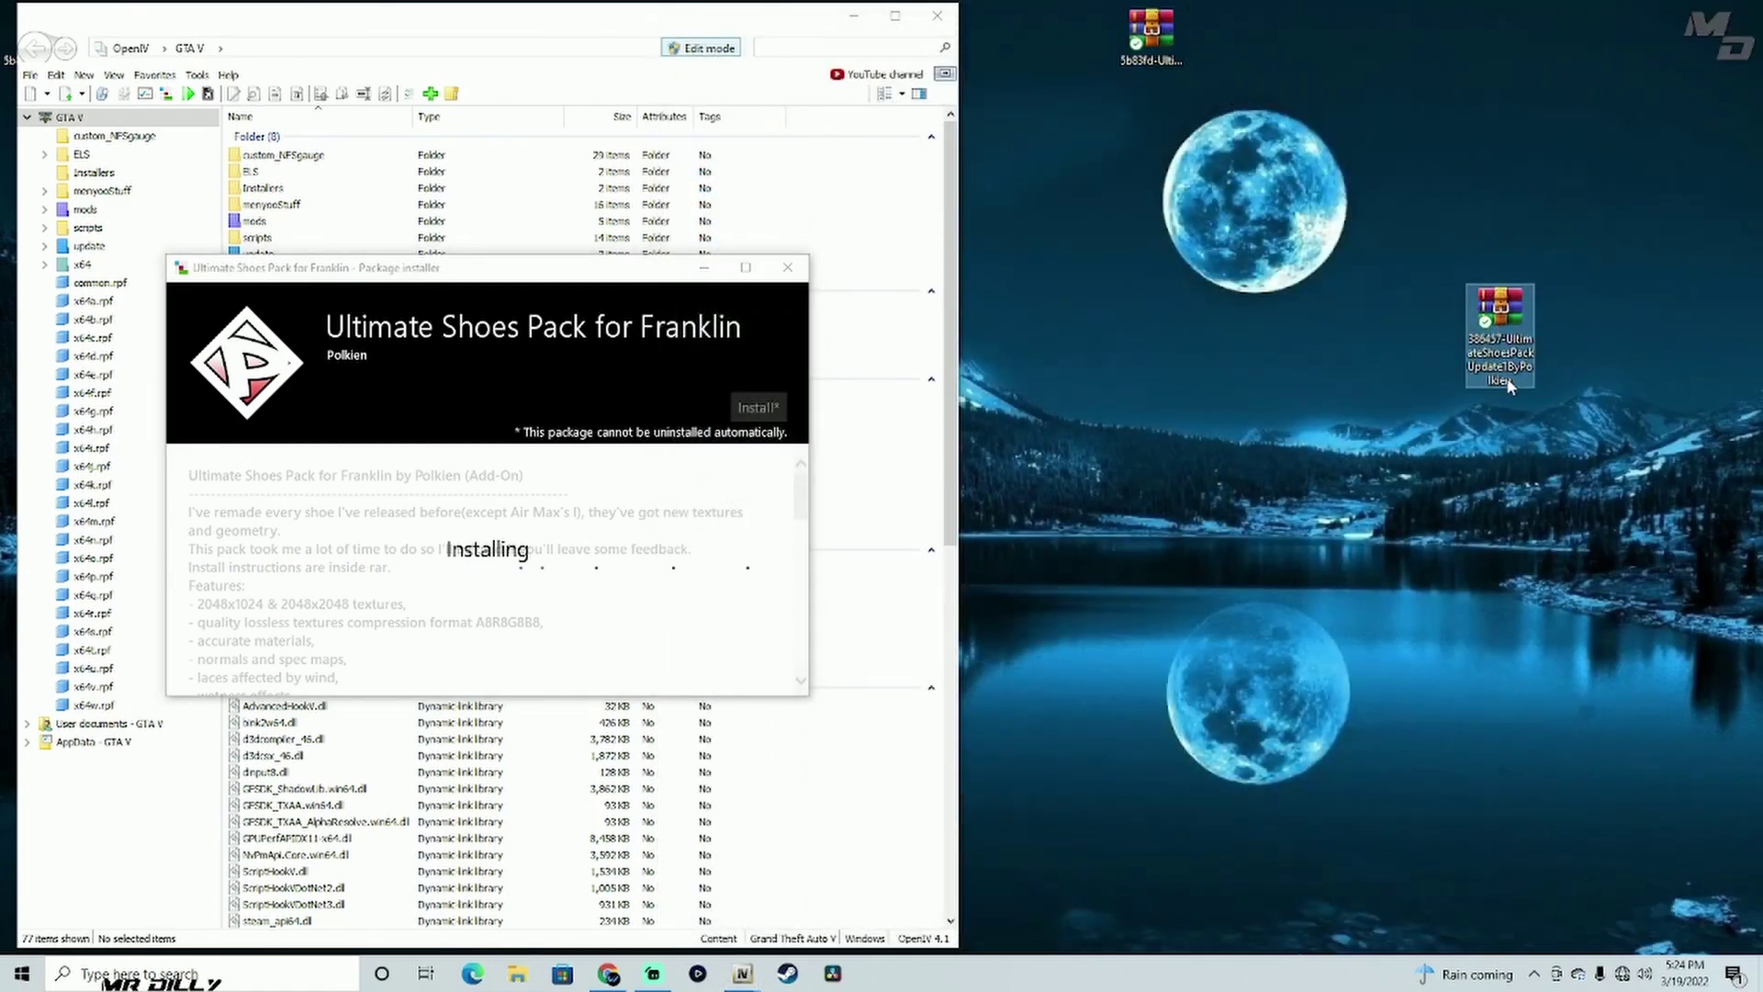
pyautogui.doubleClick(1501, 329)
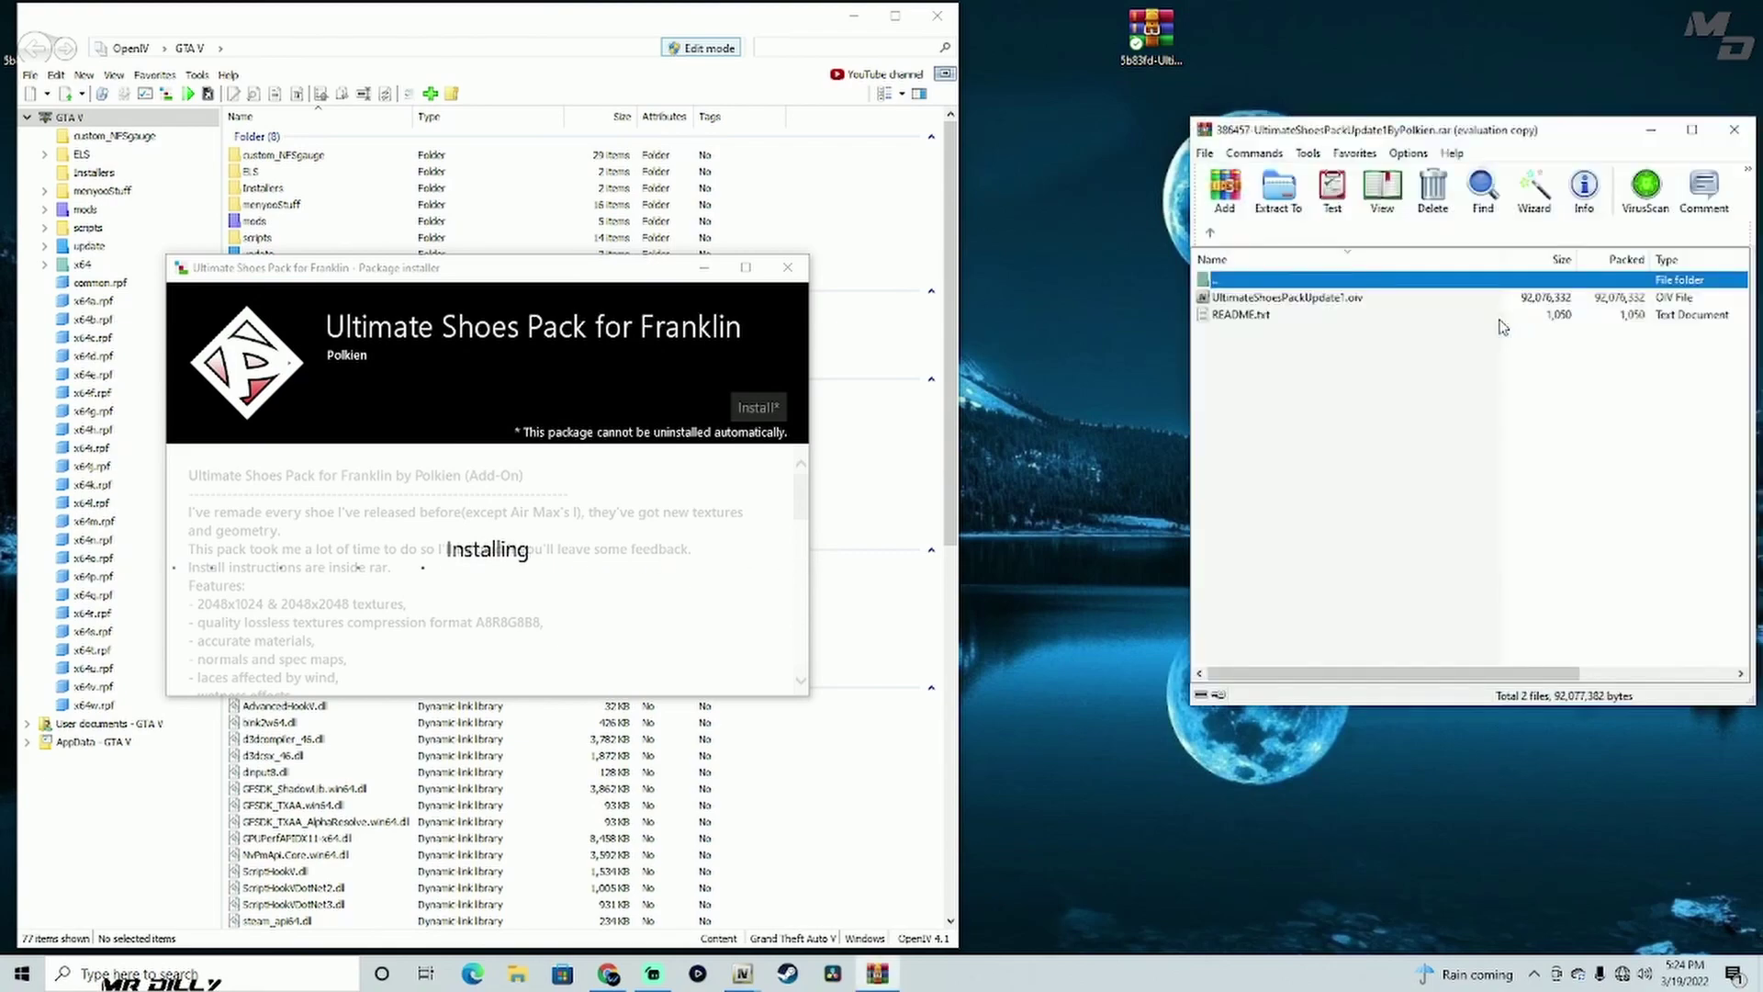
pyautogui.moveTo(1529, 133); pyautogui.dragTo(1440, 133)
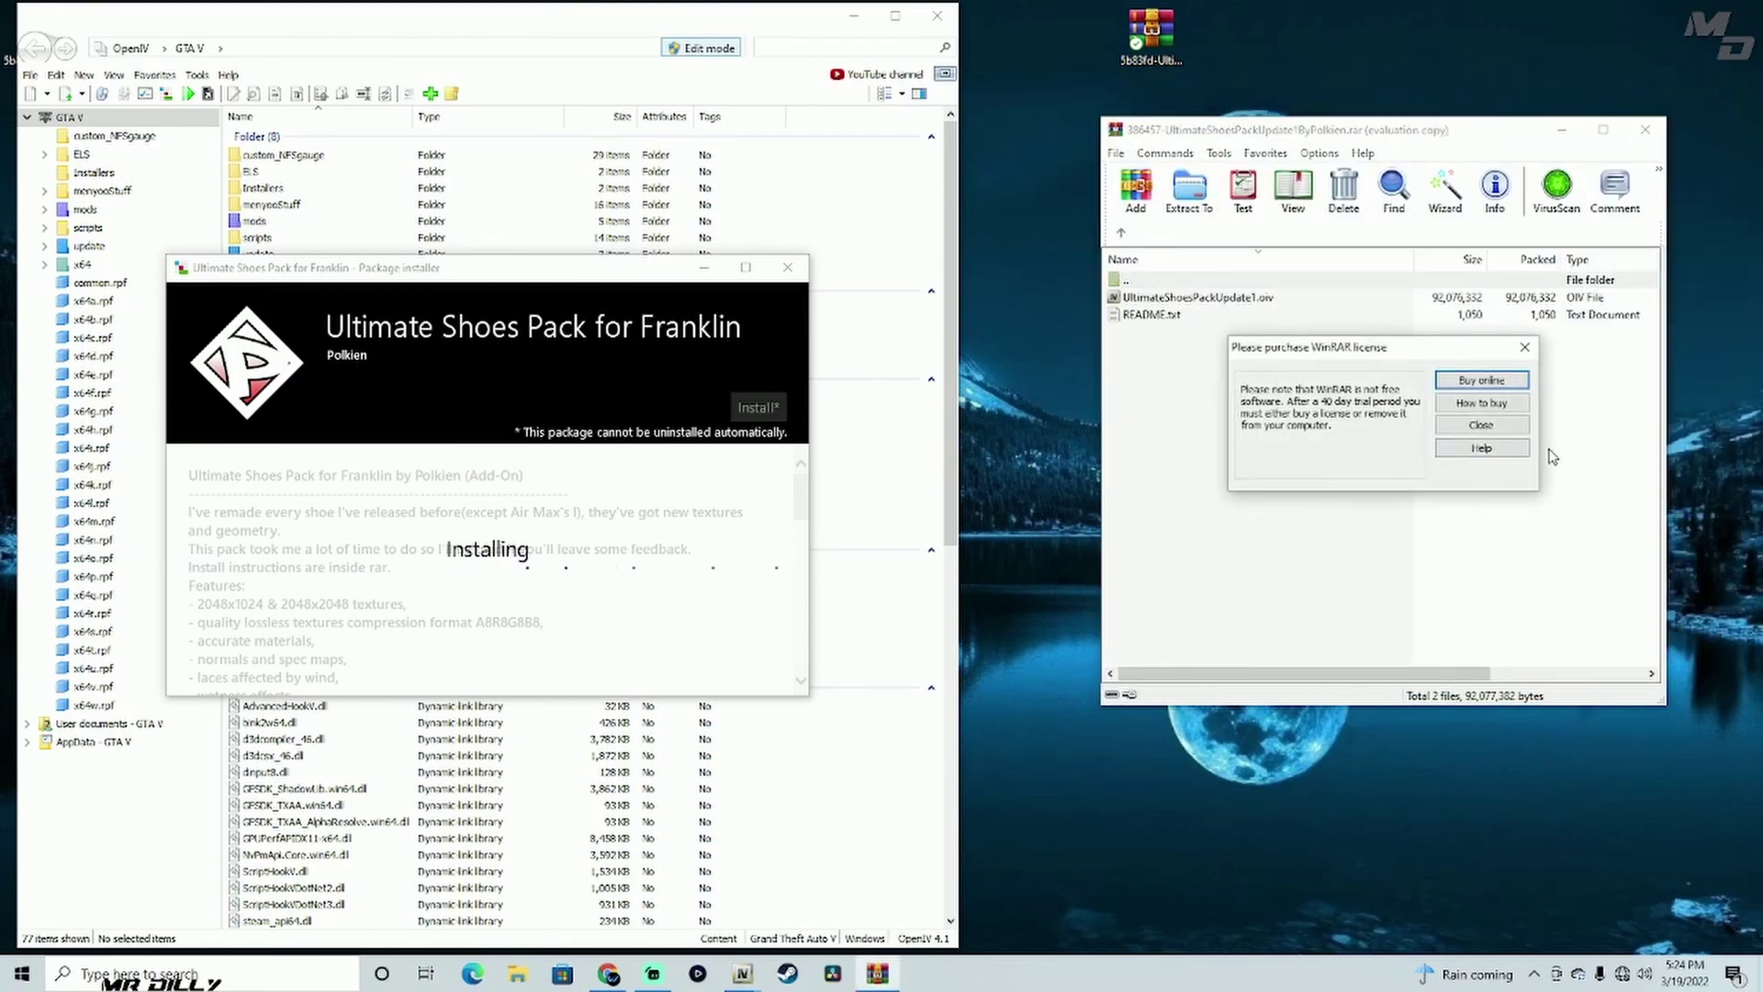
pyautogui.click(1504, 426)
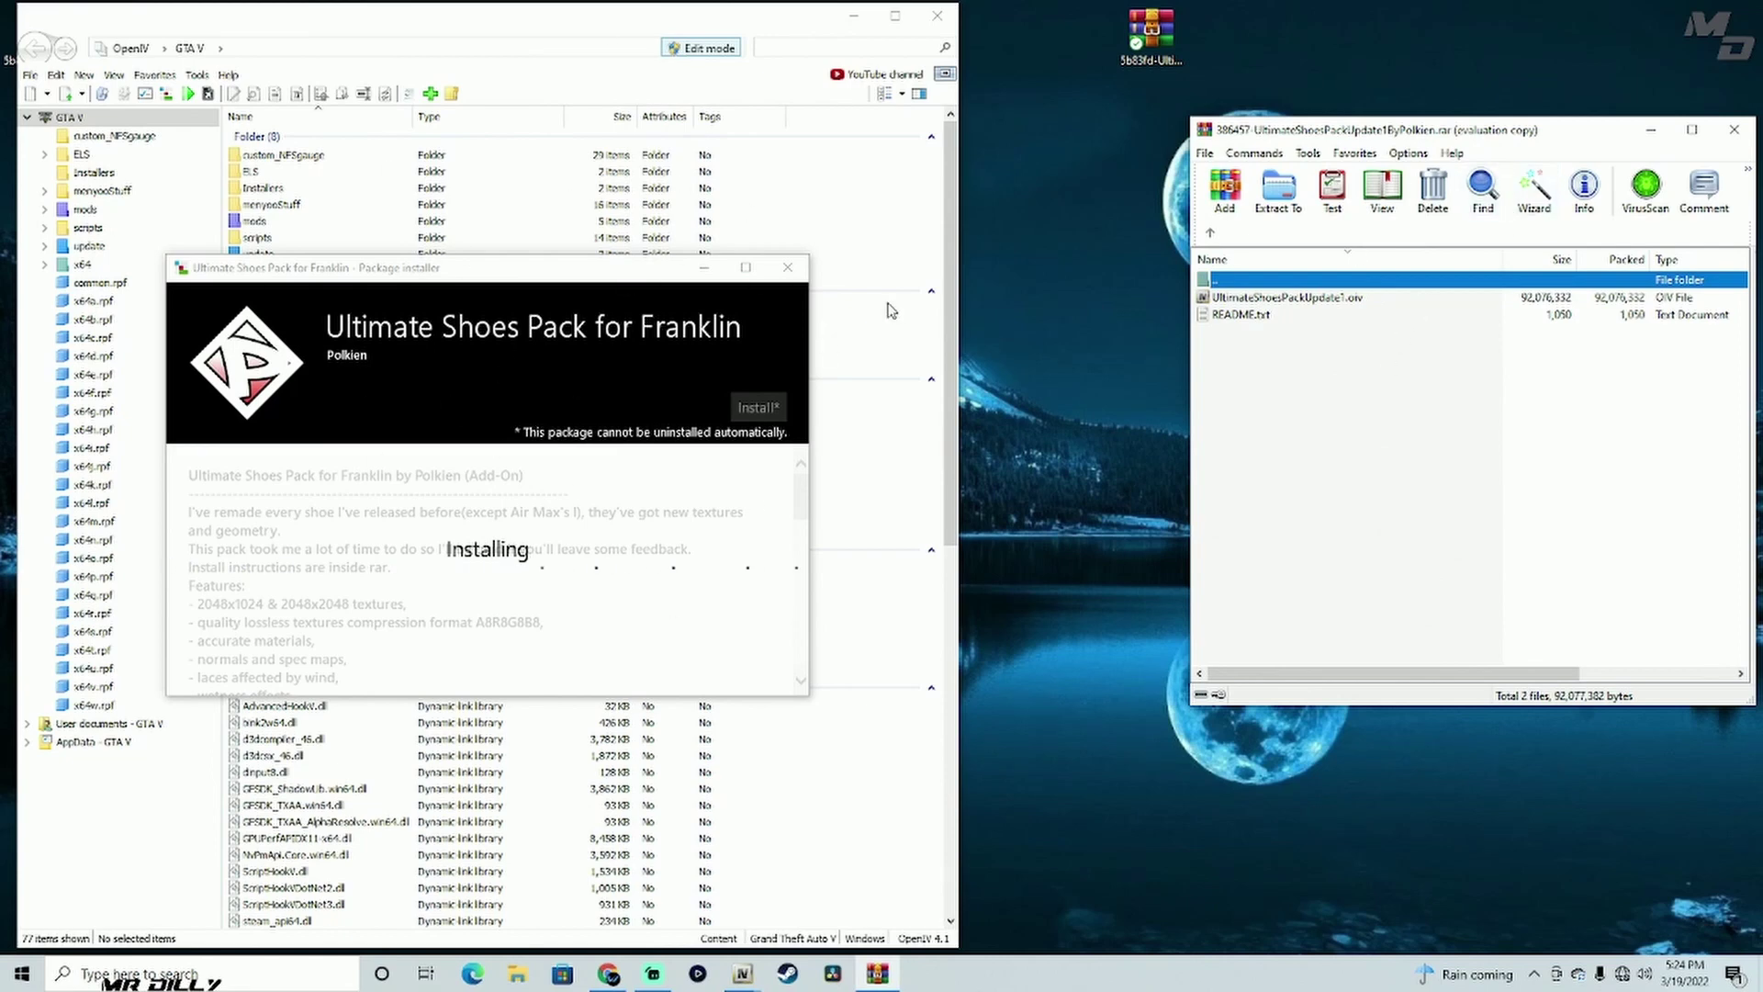
# - Extract the update archive to the proposed 386457-UltimateShoesPackUpdate1ByPolkien desktop folder, and close WinRAR and the finished base pack installer
pyautogui.click(1542, 217)
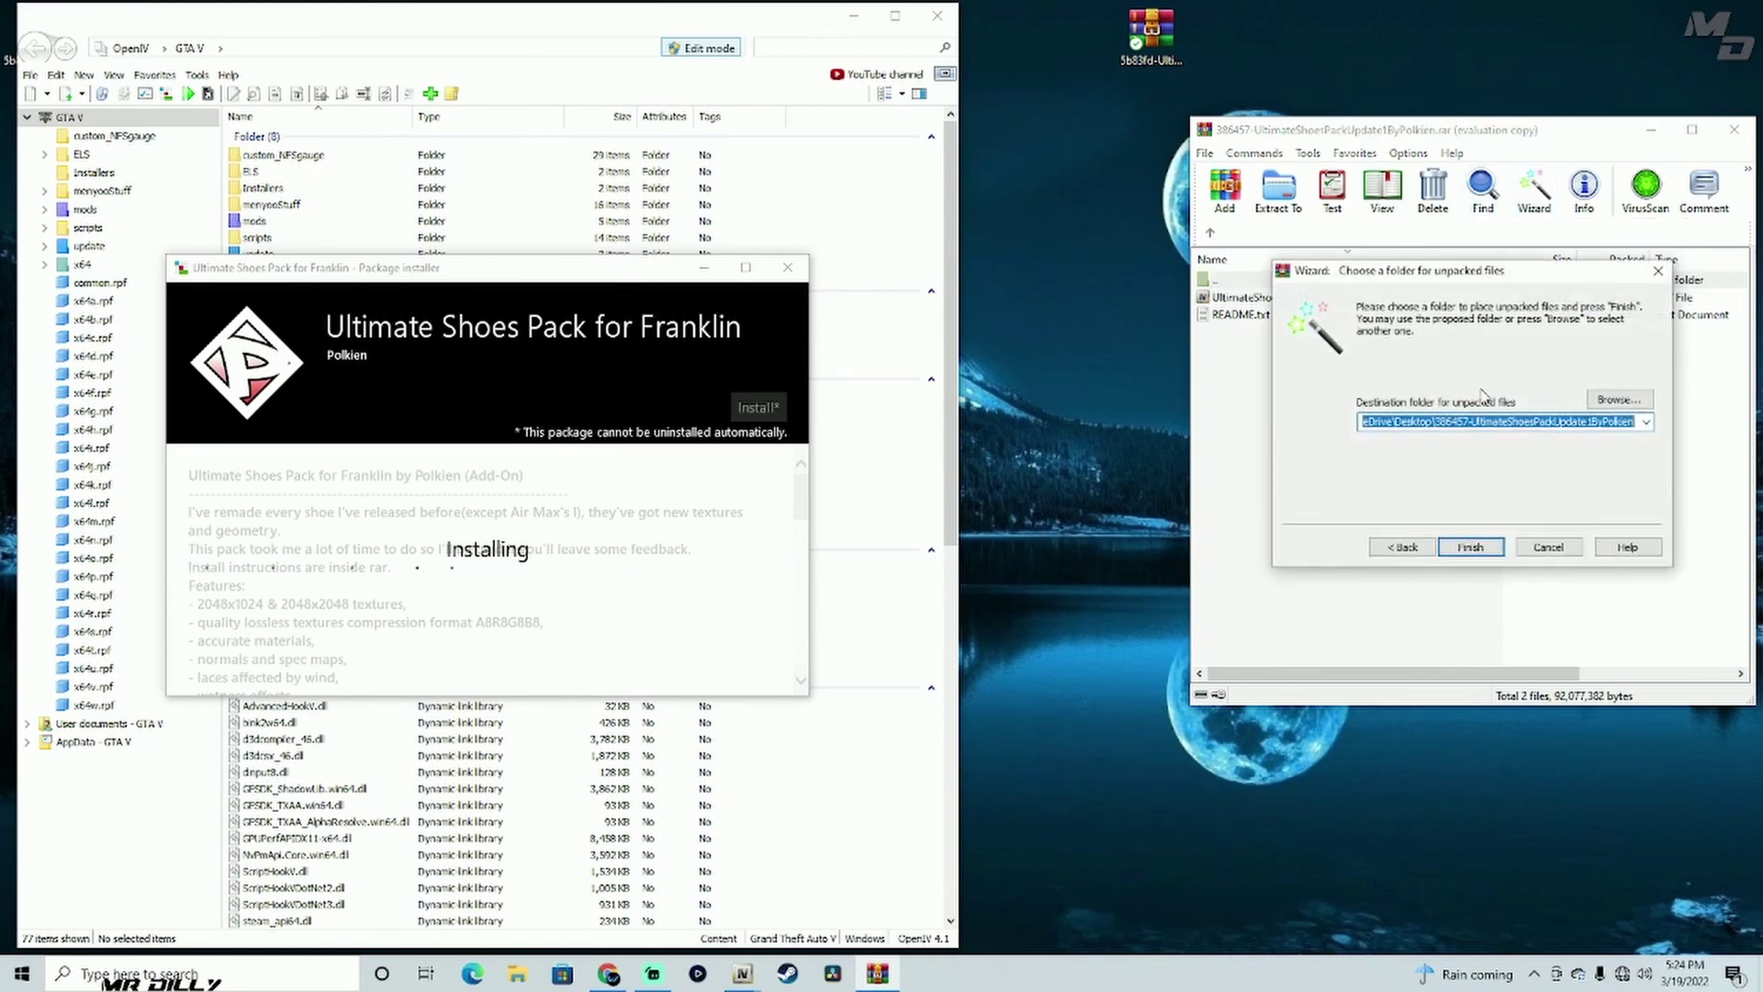
pyautogui.click(1473, 550)
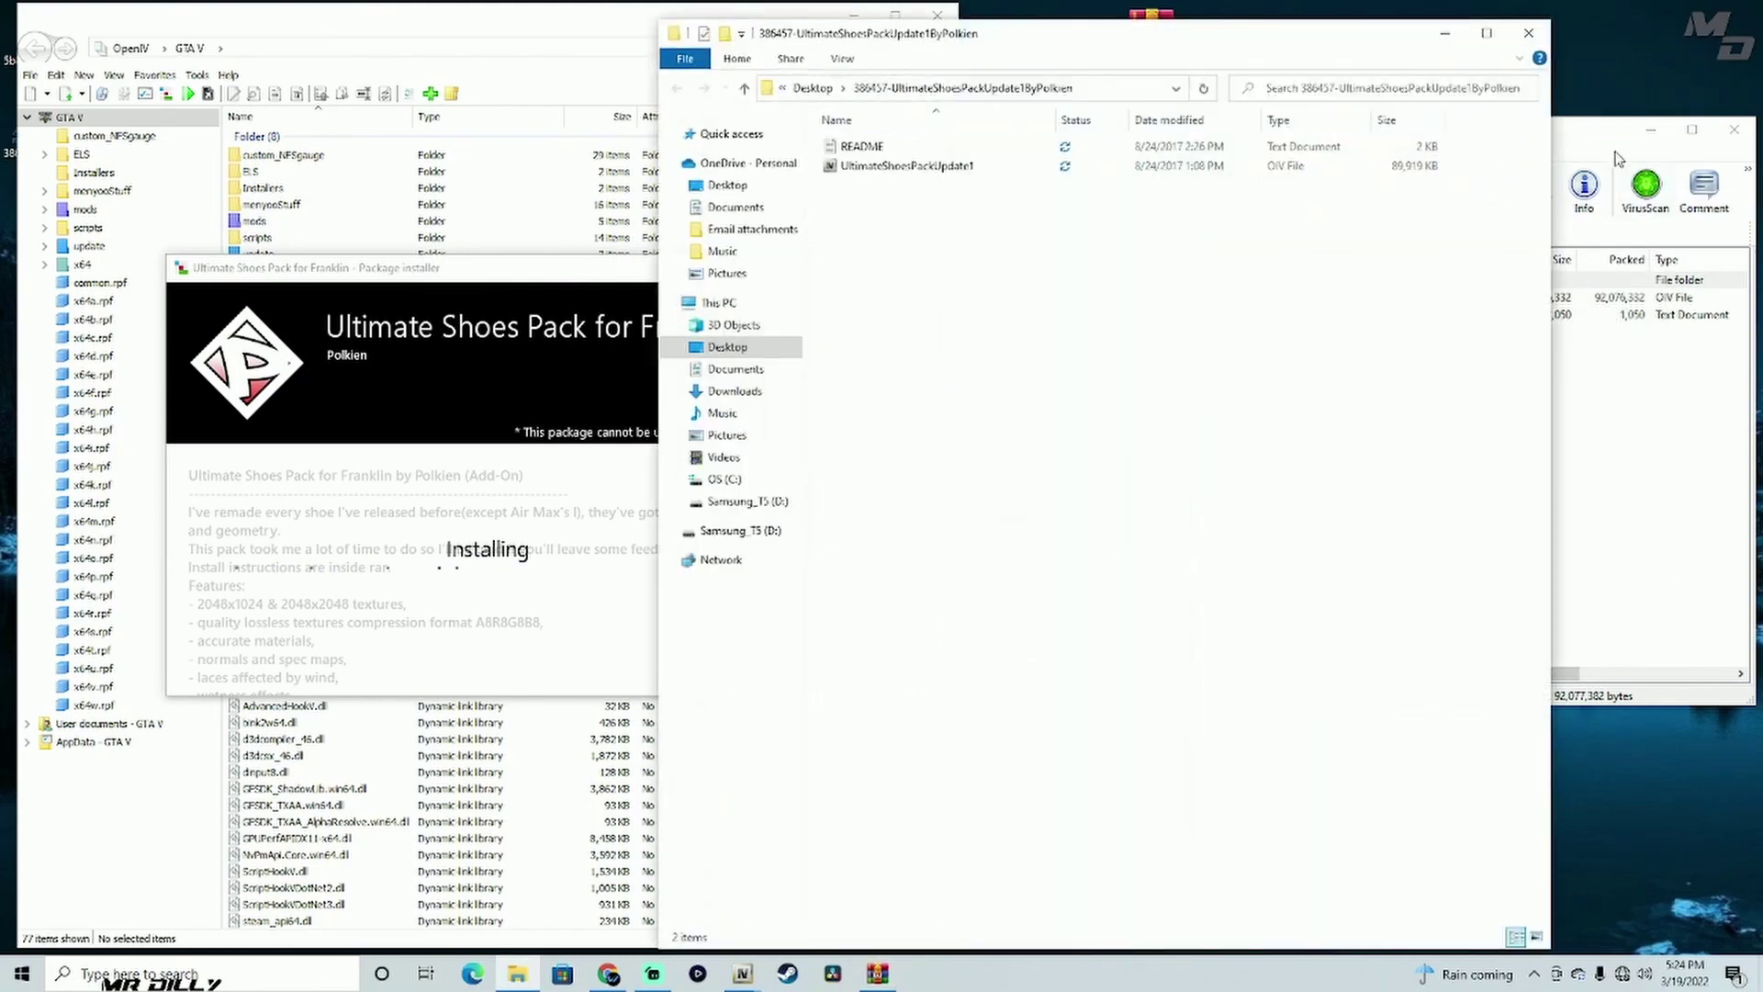
pyautogui.click(1735, 133)
pyautogui.moveTo(1070, 42); pyautogui.dragTo(1373, 38)
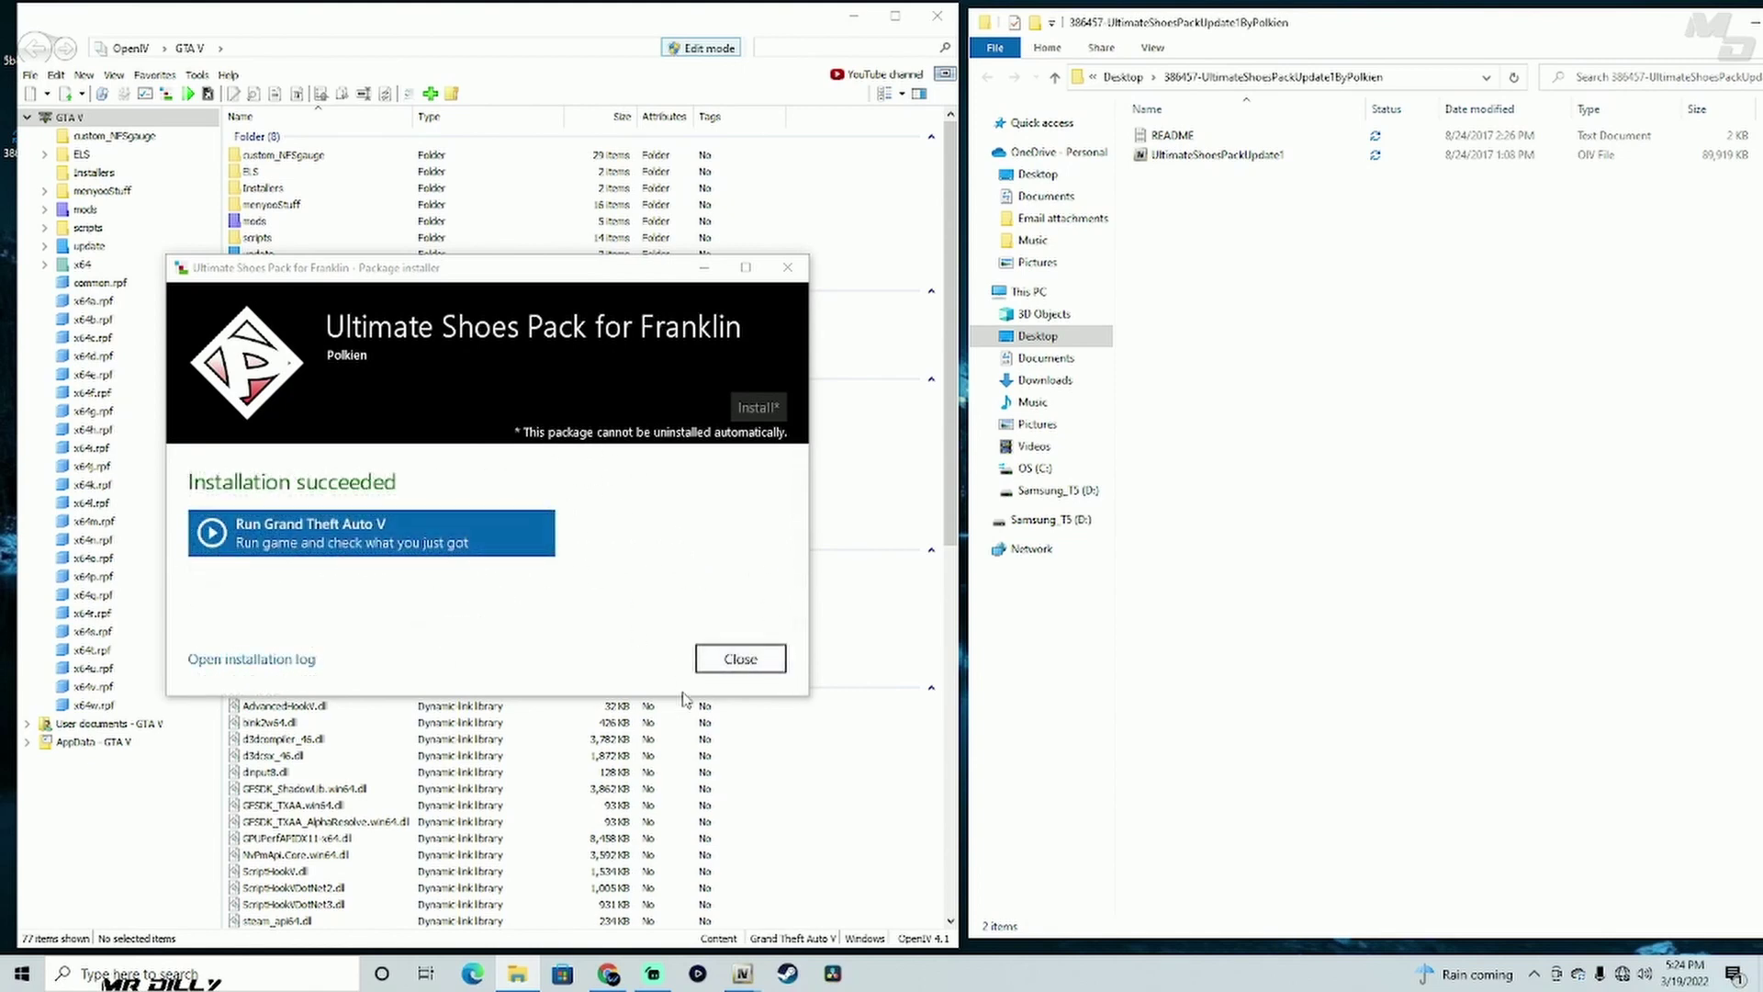
pyautogui.click(781, 668)
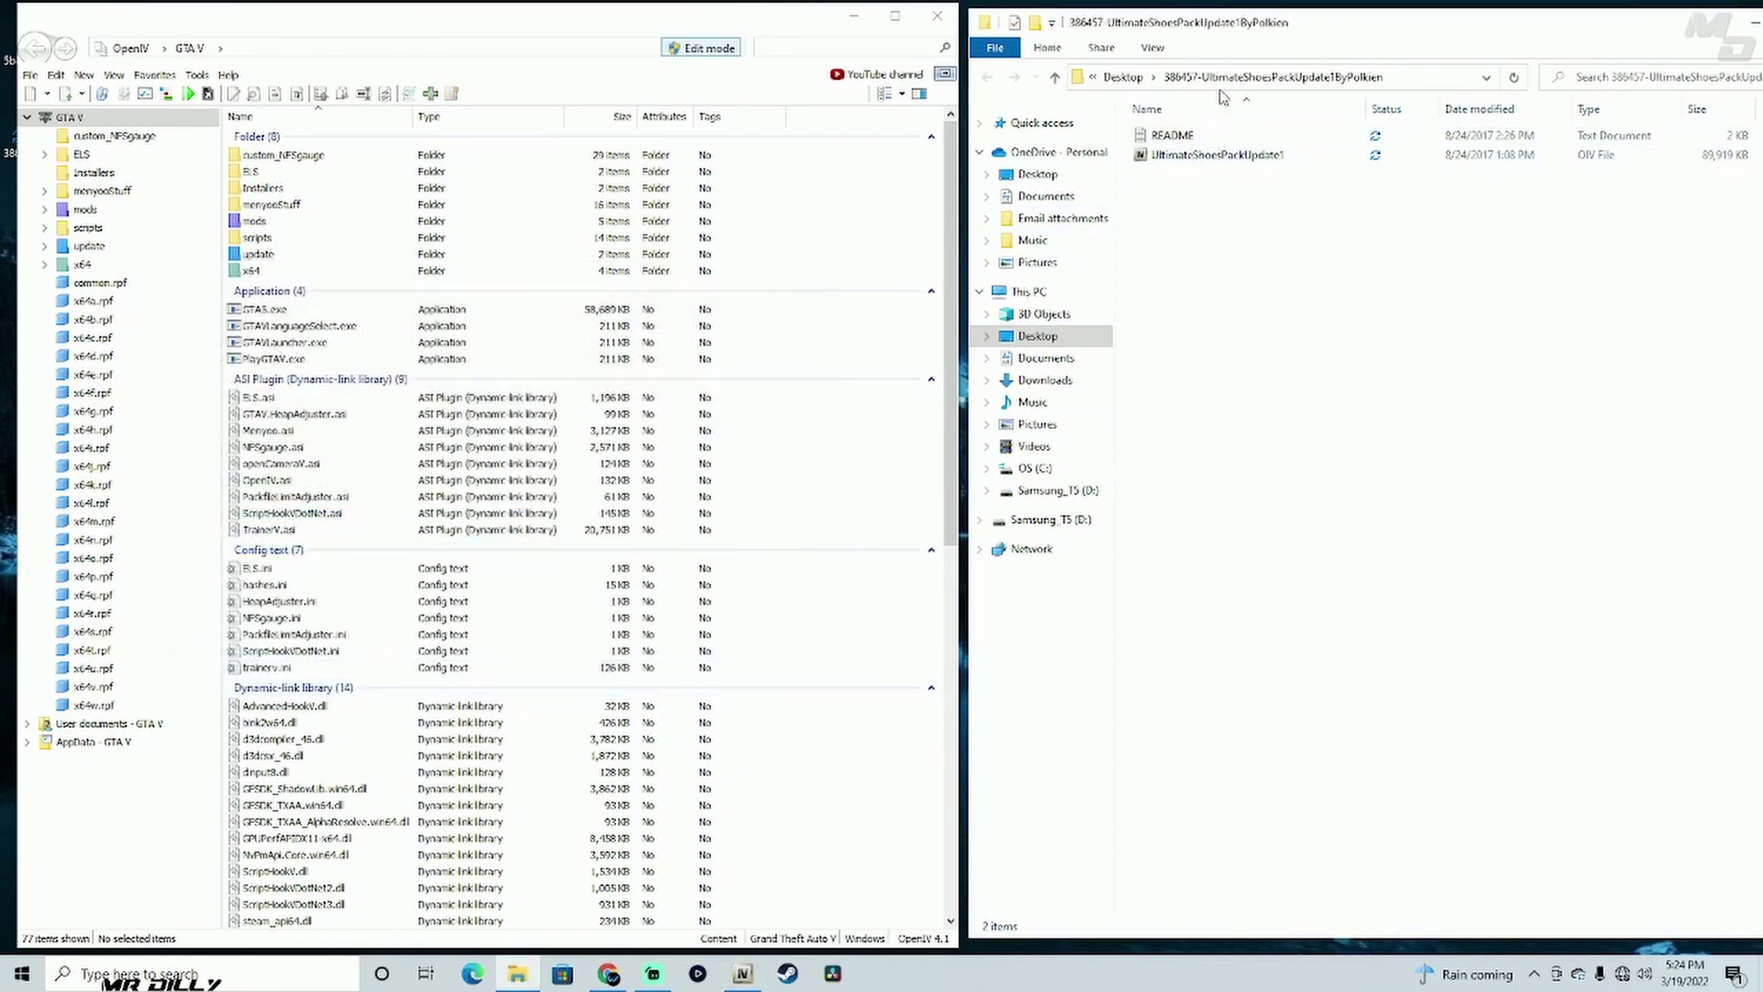
# - Move the UltimateShoesPackUpdate1 package file from the extracted folder onto the desktop
pyautogui.click(1324, 157)
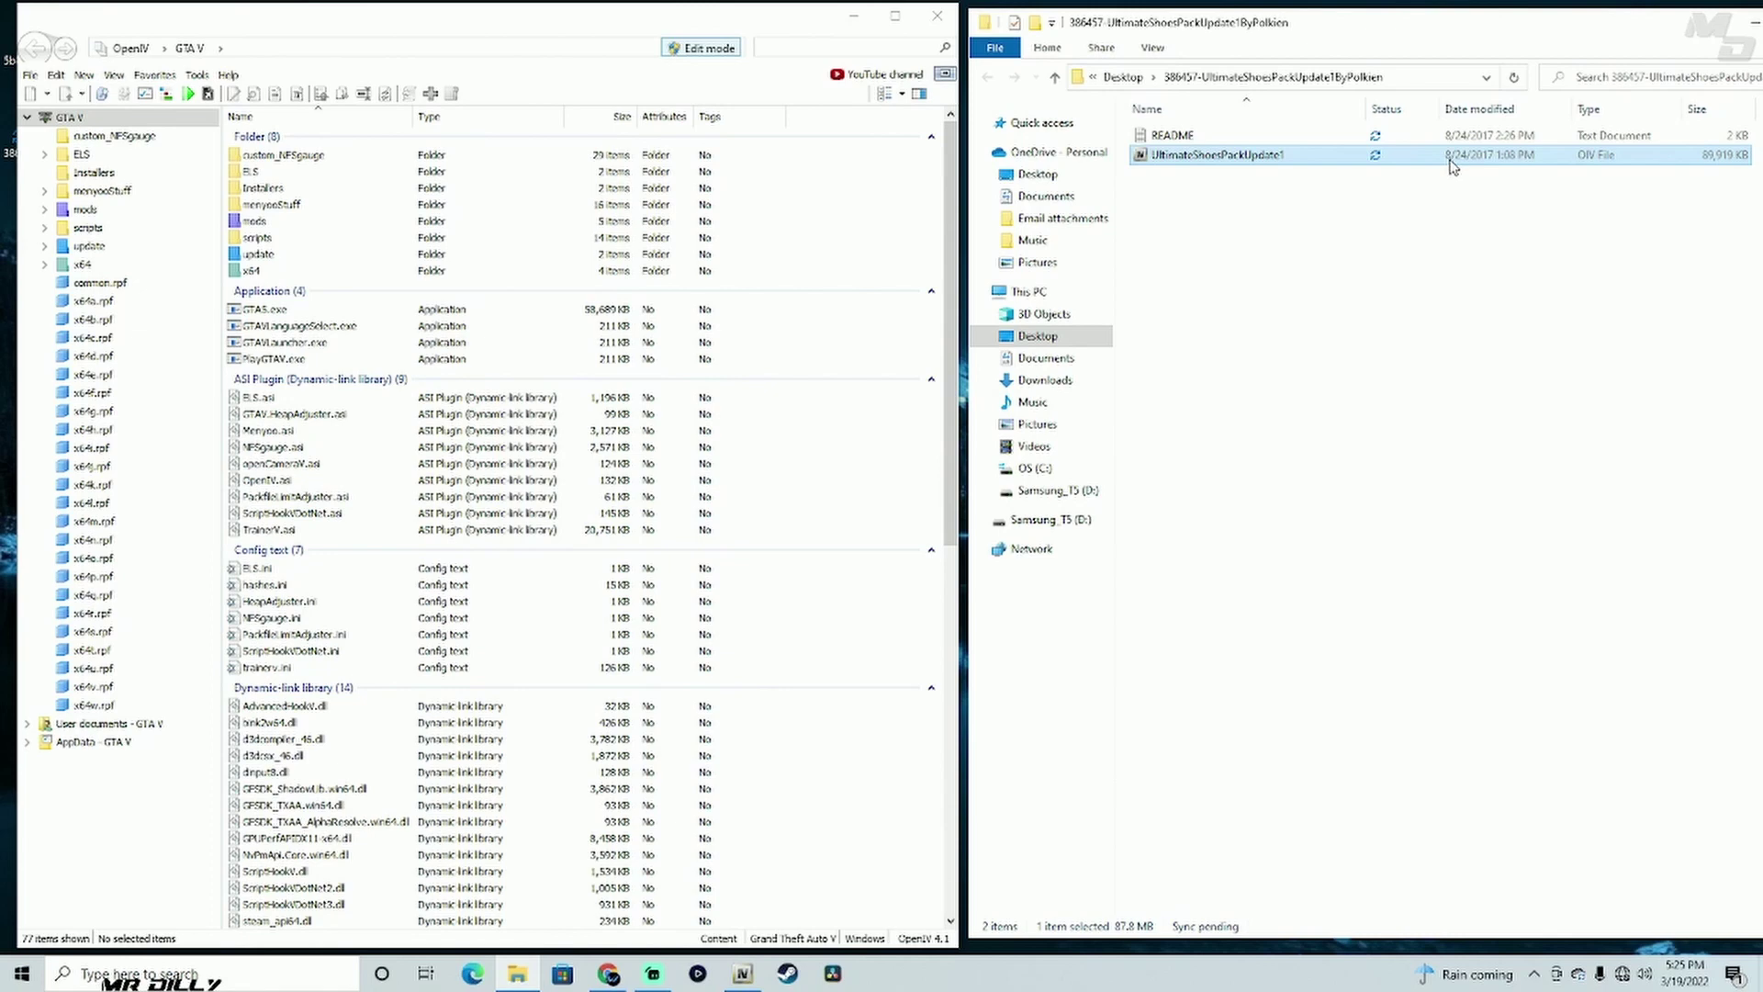
pyautogui.moveTo(1453, 165); pyautogui.dragTo(1137, 136)
pyautogui.moveTo(558, 30); pyautogui.dragTo(571, 237)
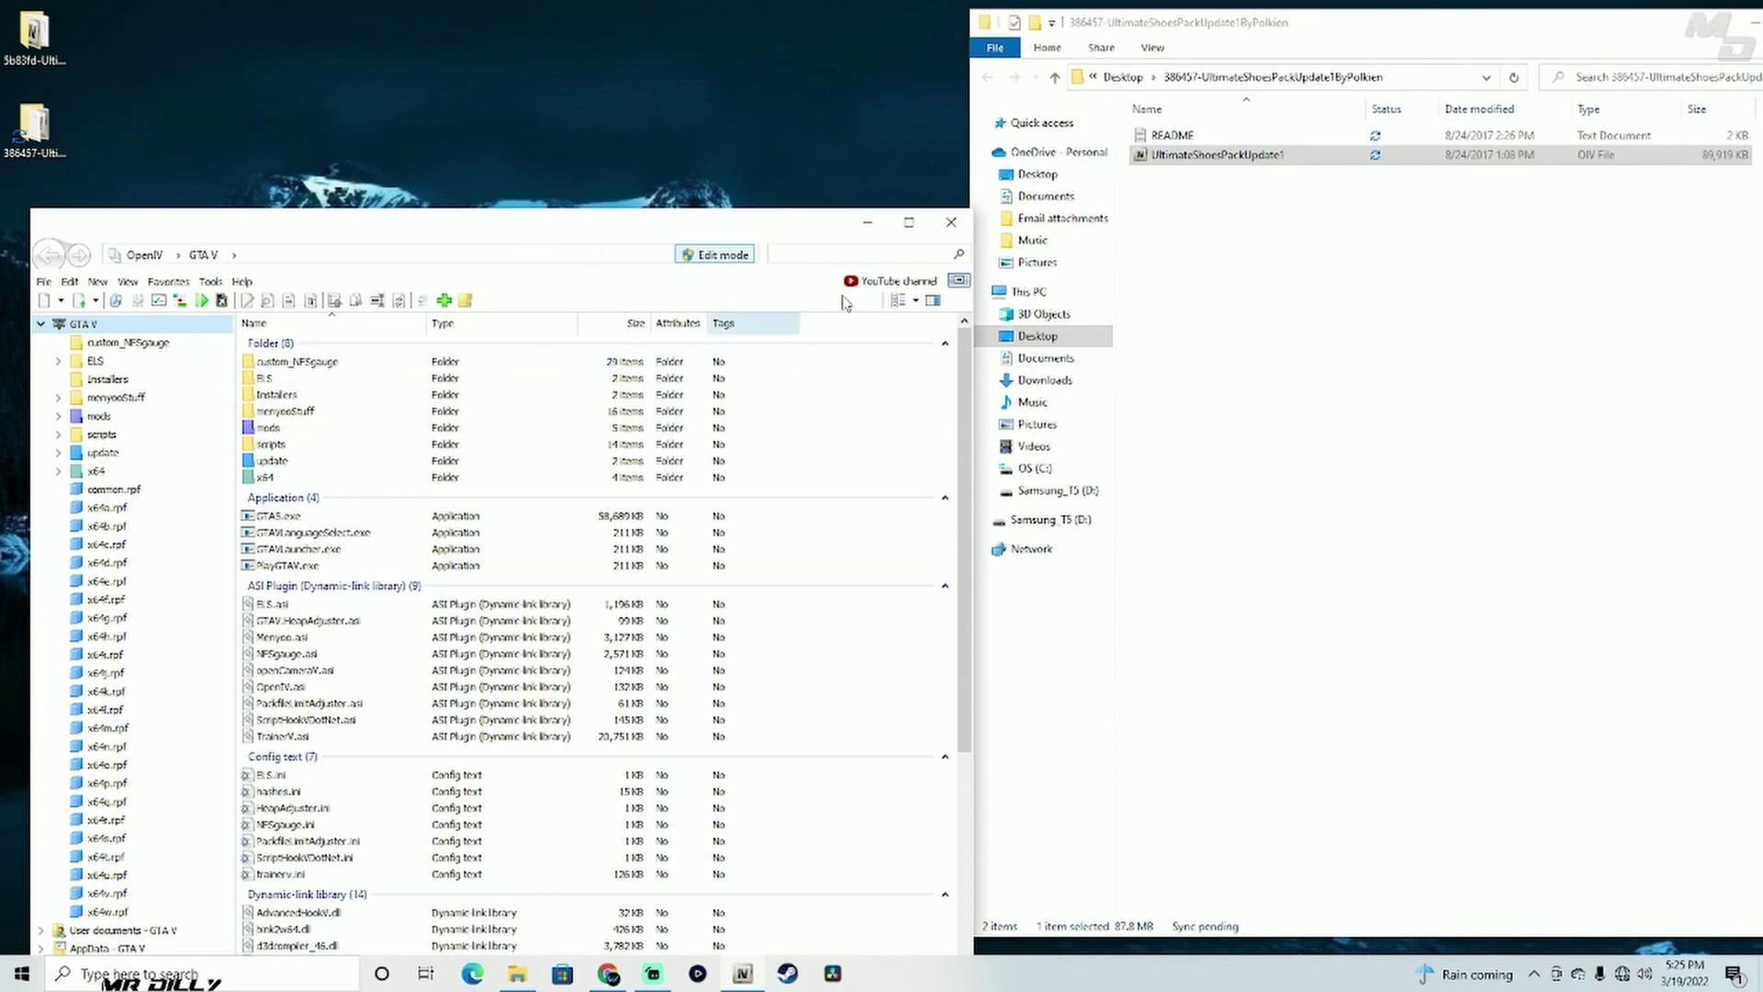
pyautogui.click(1287, 158)
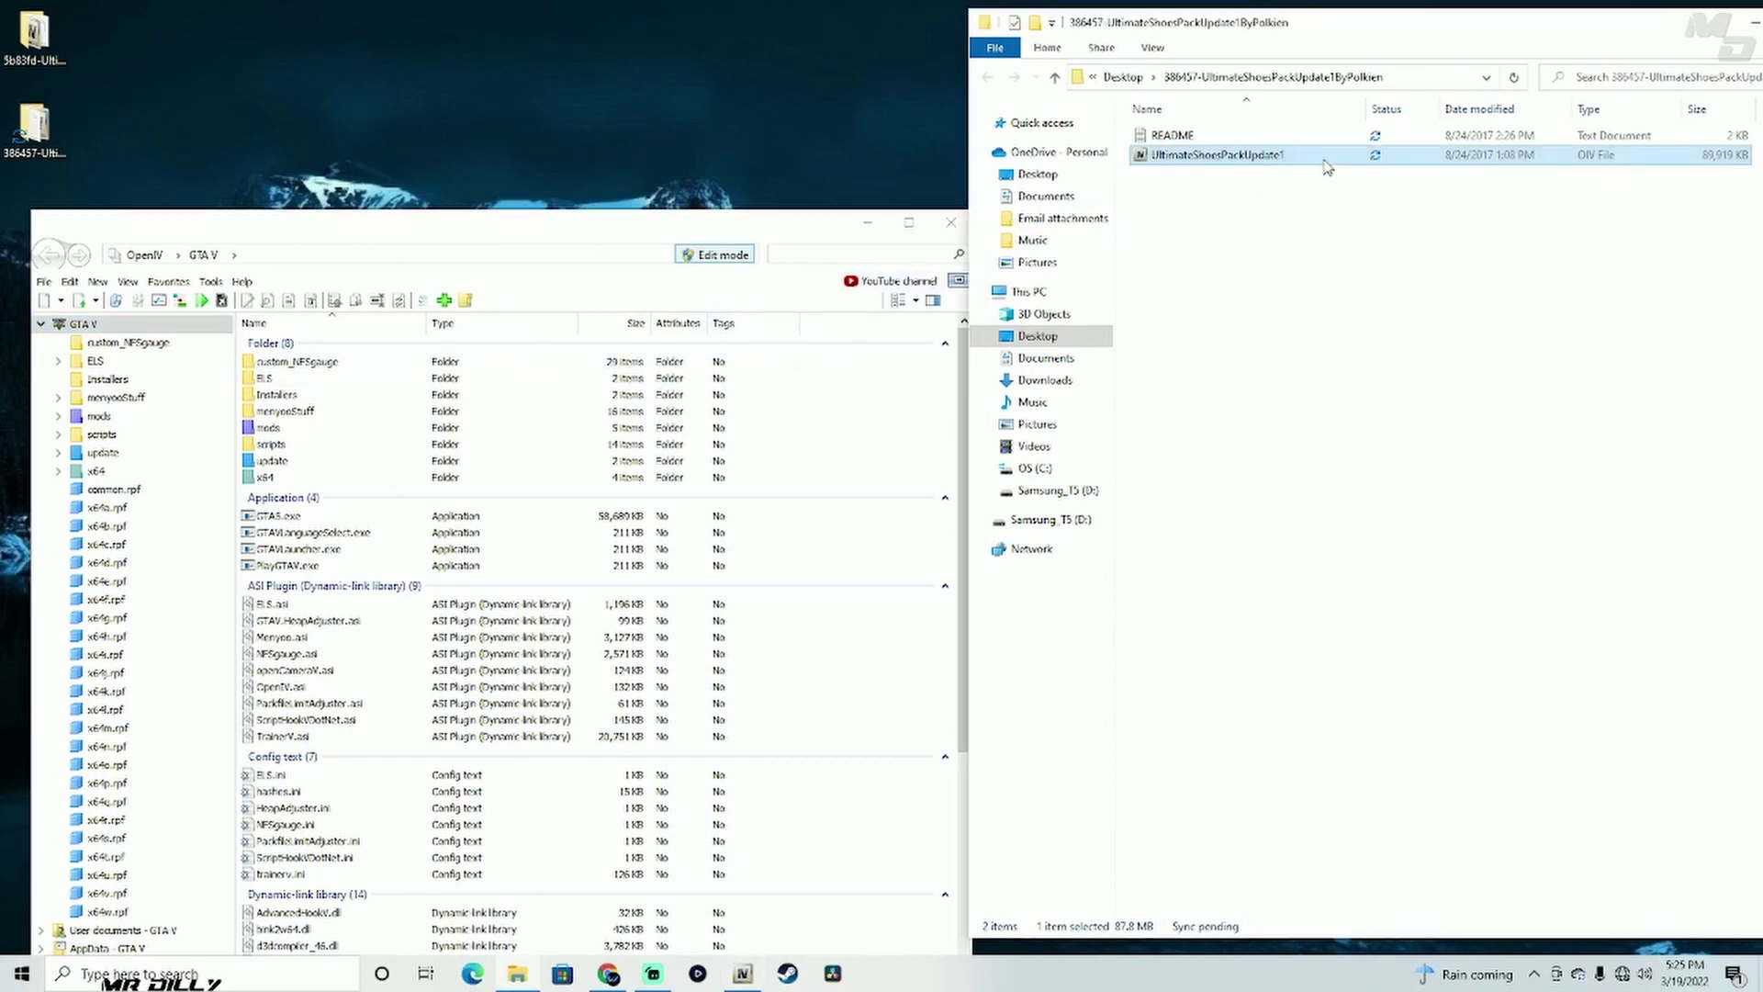
pyautogui.moveTo(1325, 169); pyautogui.dragTo(617, 90)
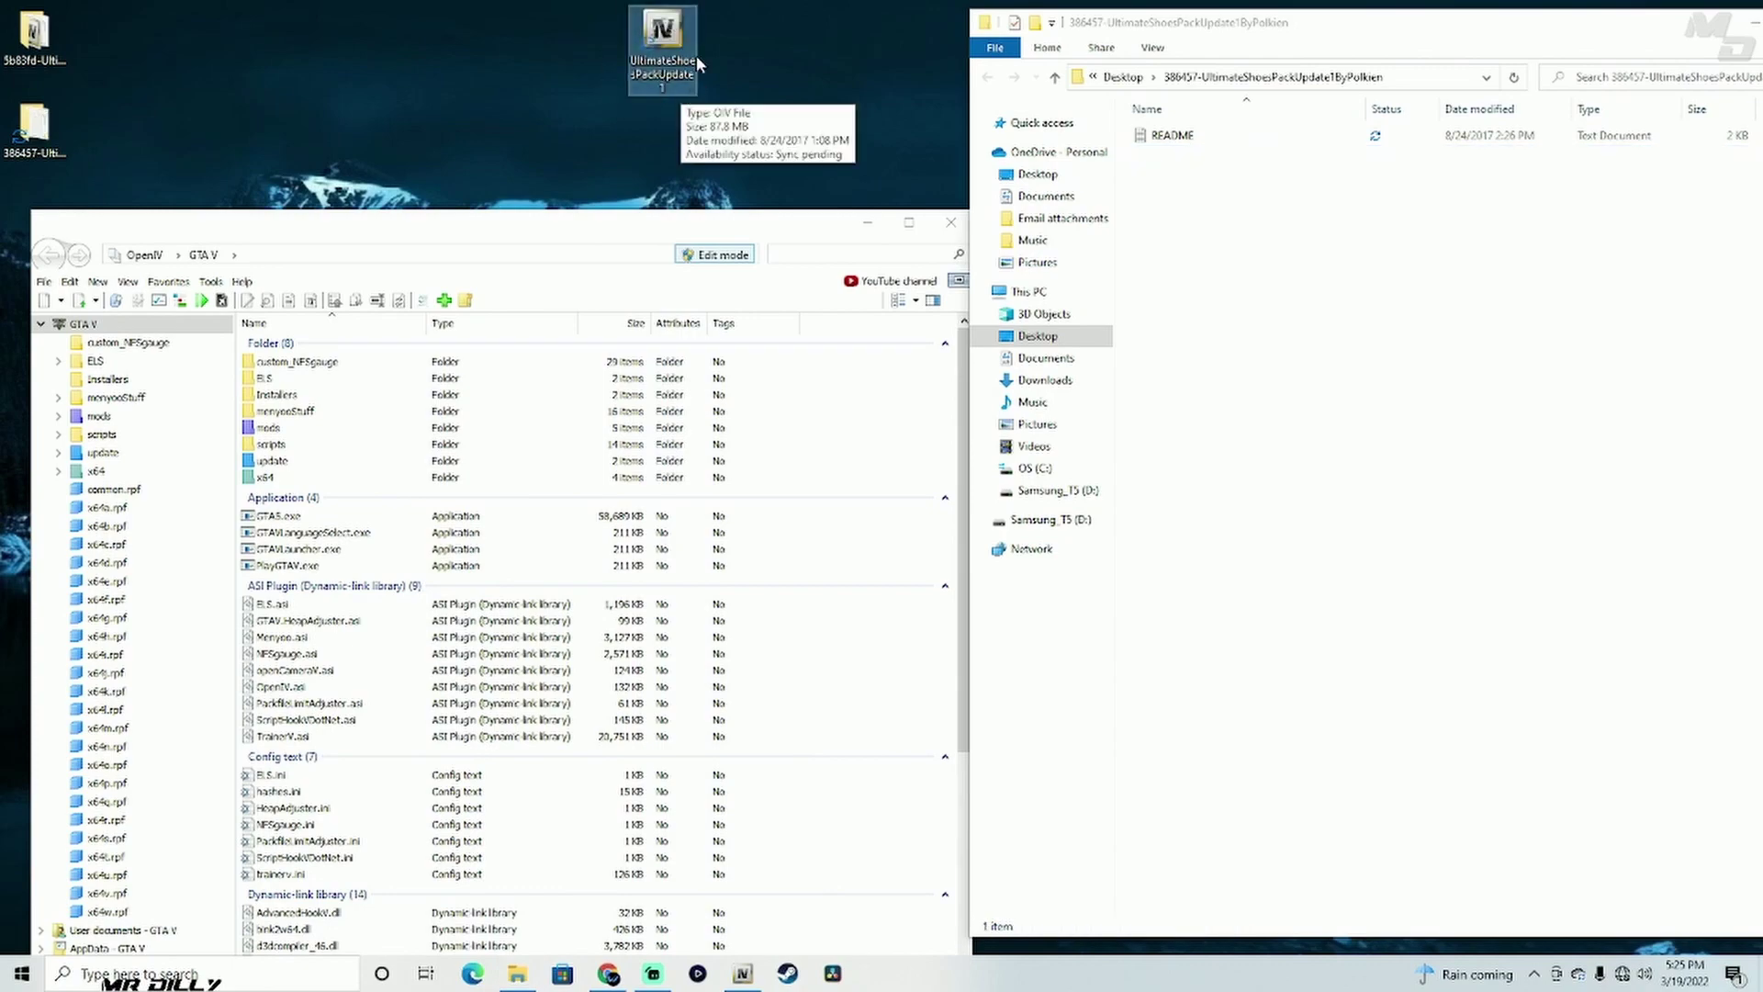
pyautogui.moveTo(629, 224); pyautogui.dragTo(633, 19)
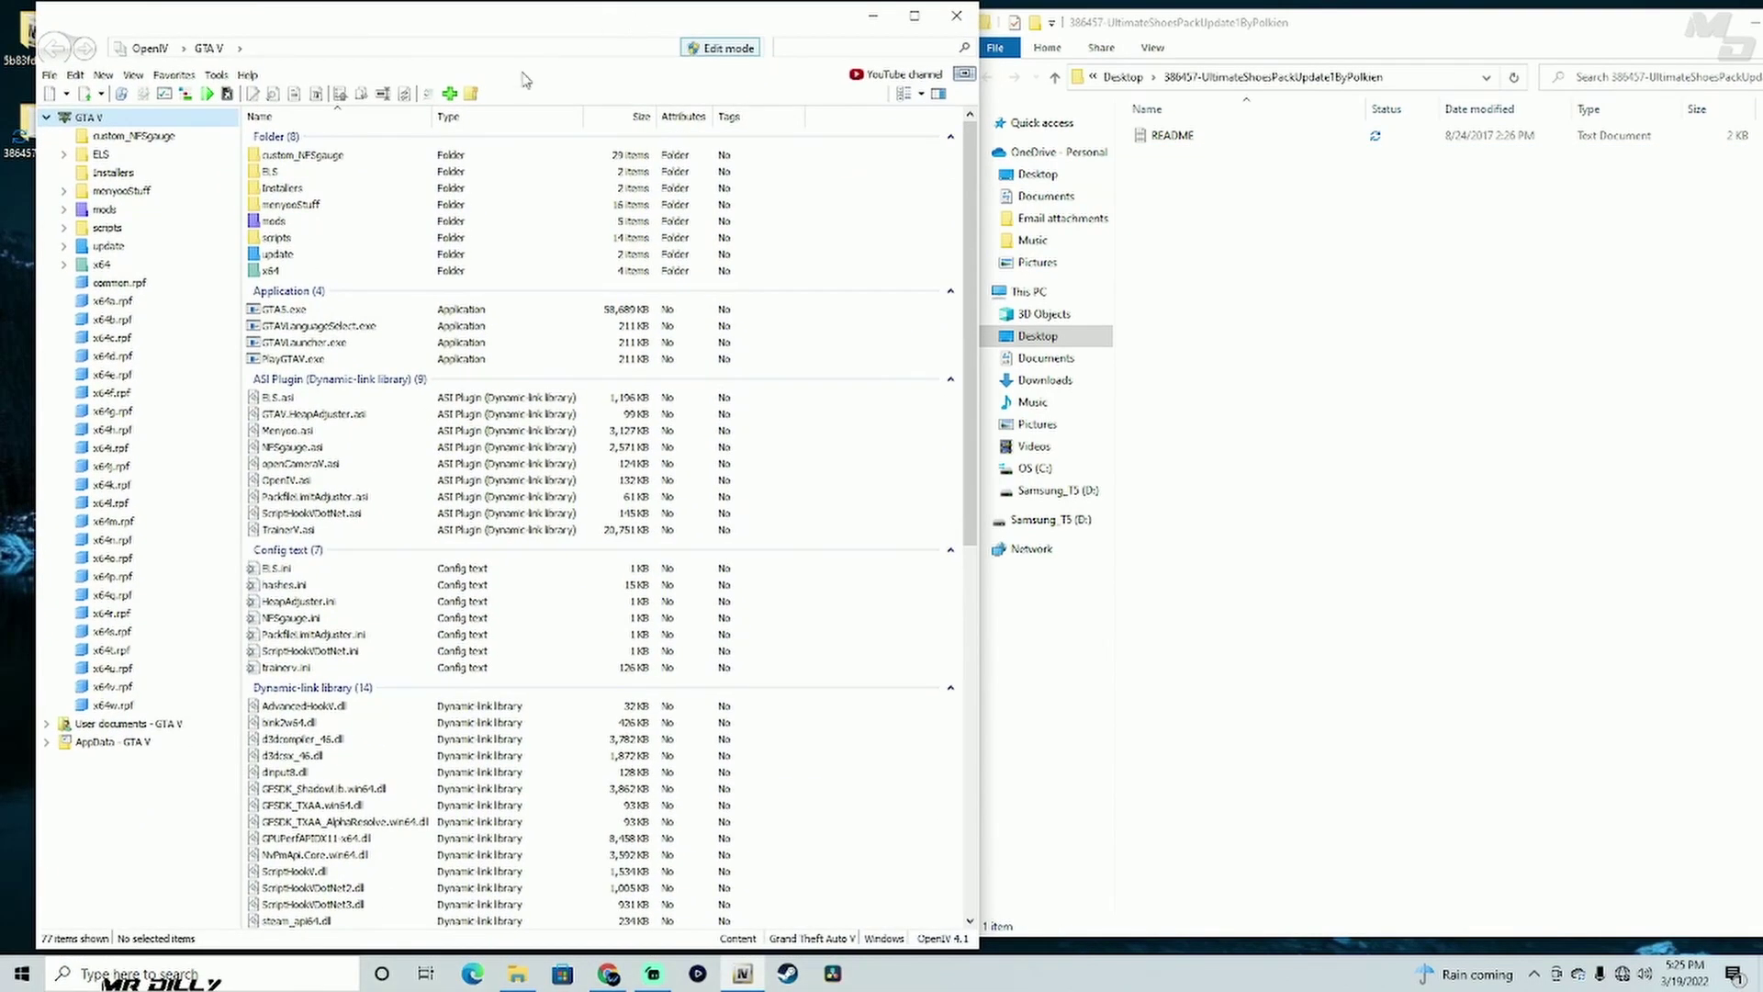
# - Load the UltimateShoesPackUpdate1 package from the desktop into OpenIV's package installer
pyautogui.click(221, 79)
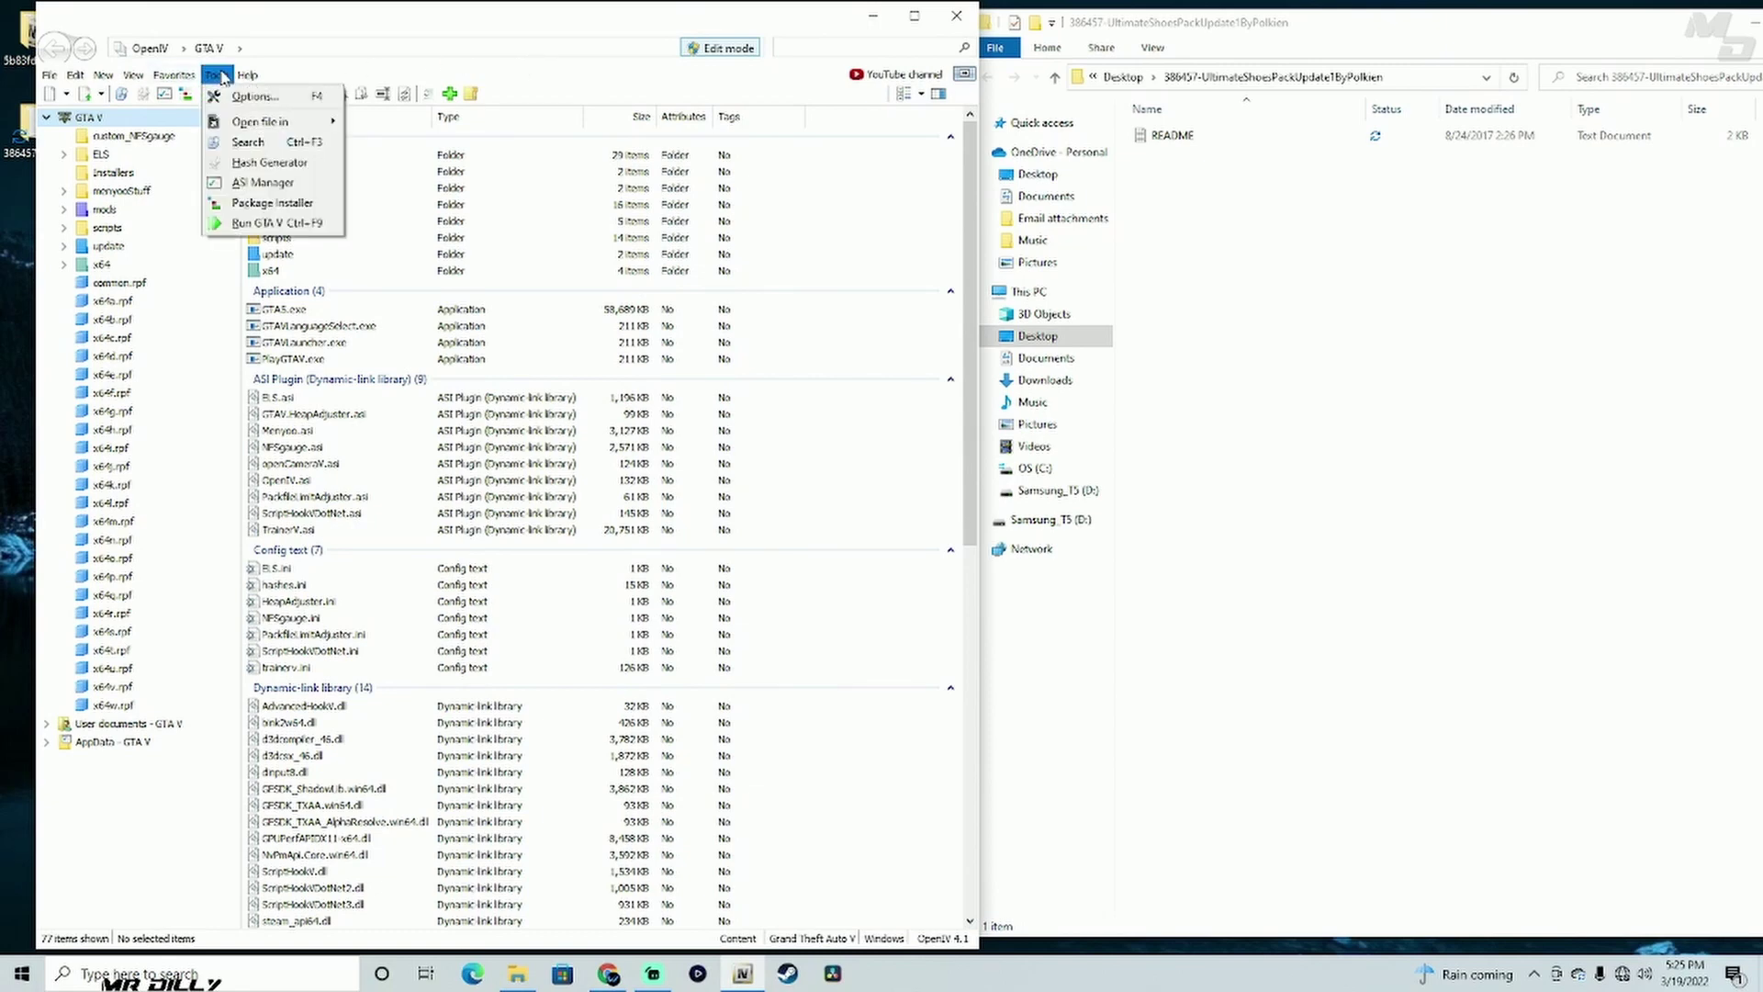
pyautogui.click(254, 206)
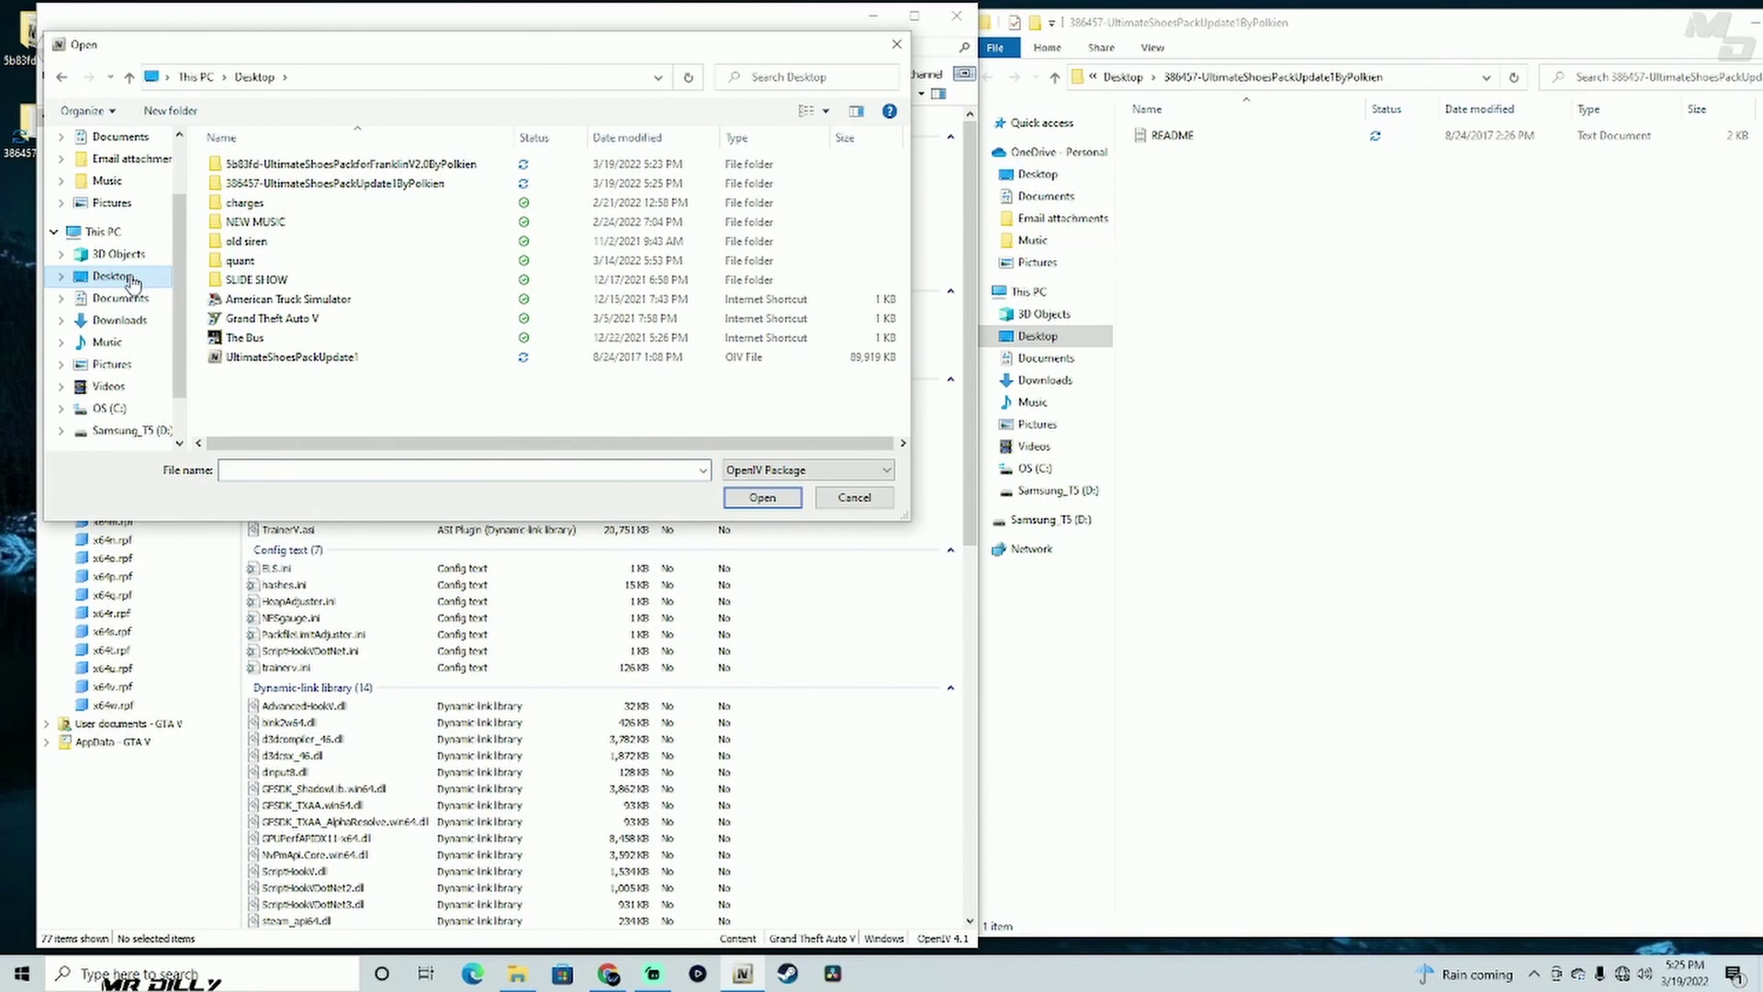
pyautogui.click(287, 360)
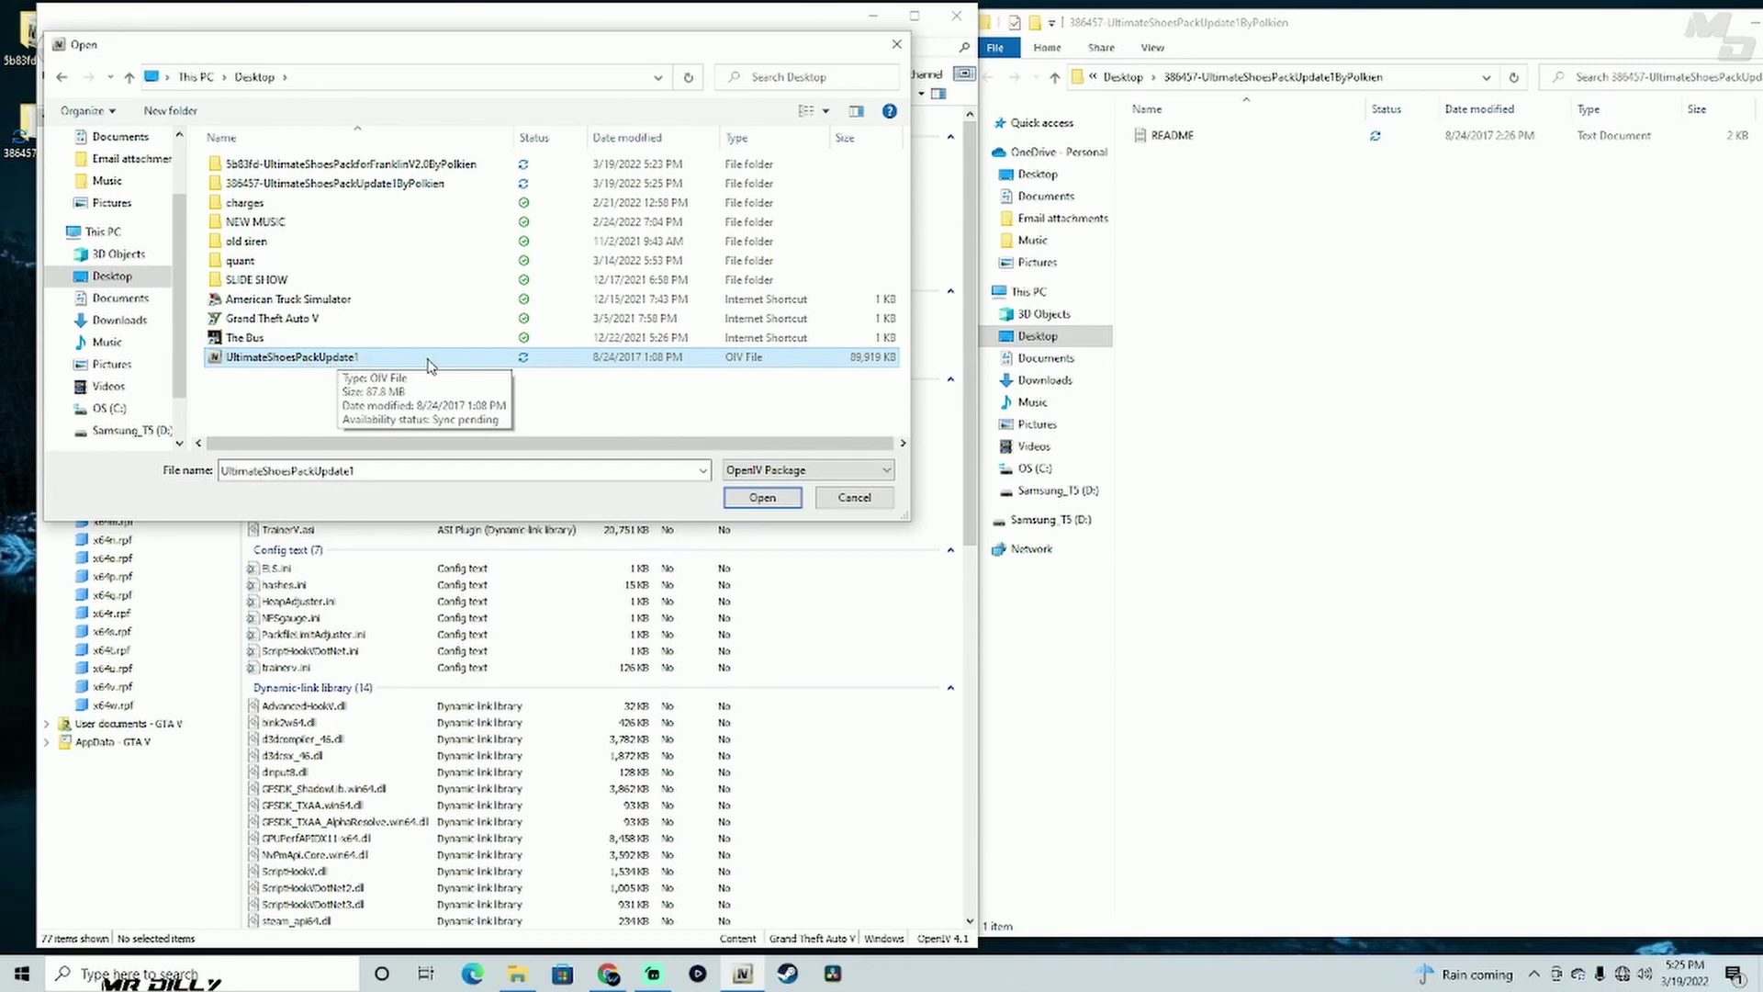
pyautogui.click(762, 499)
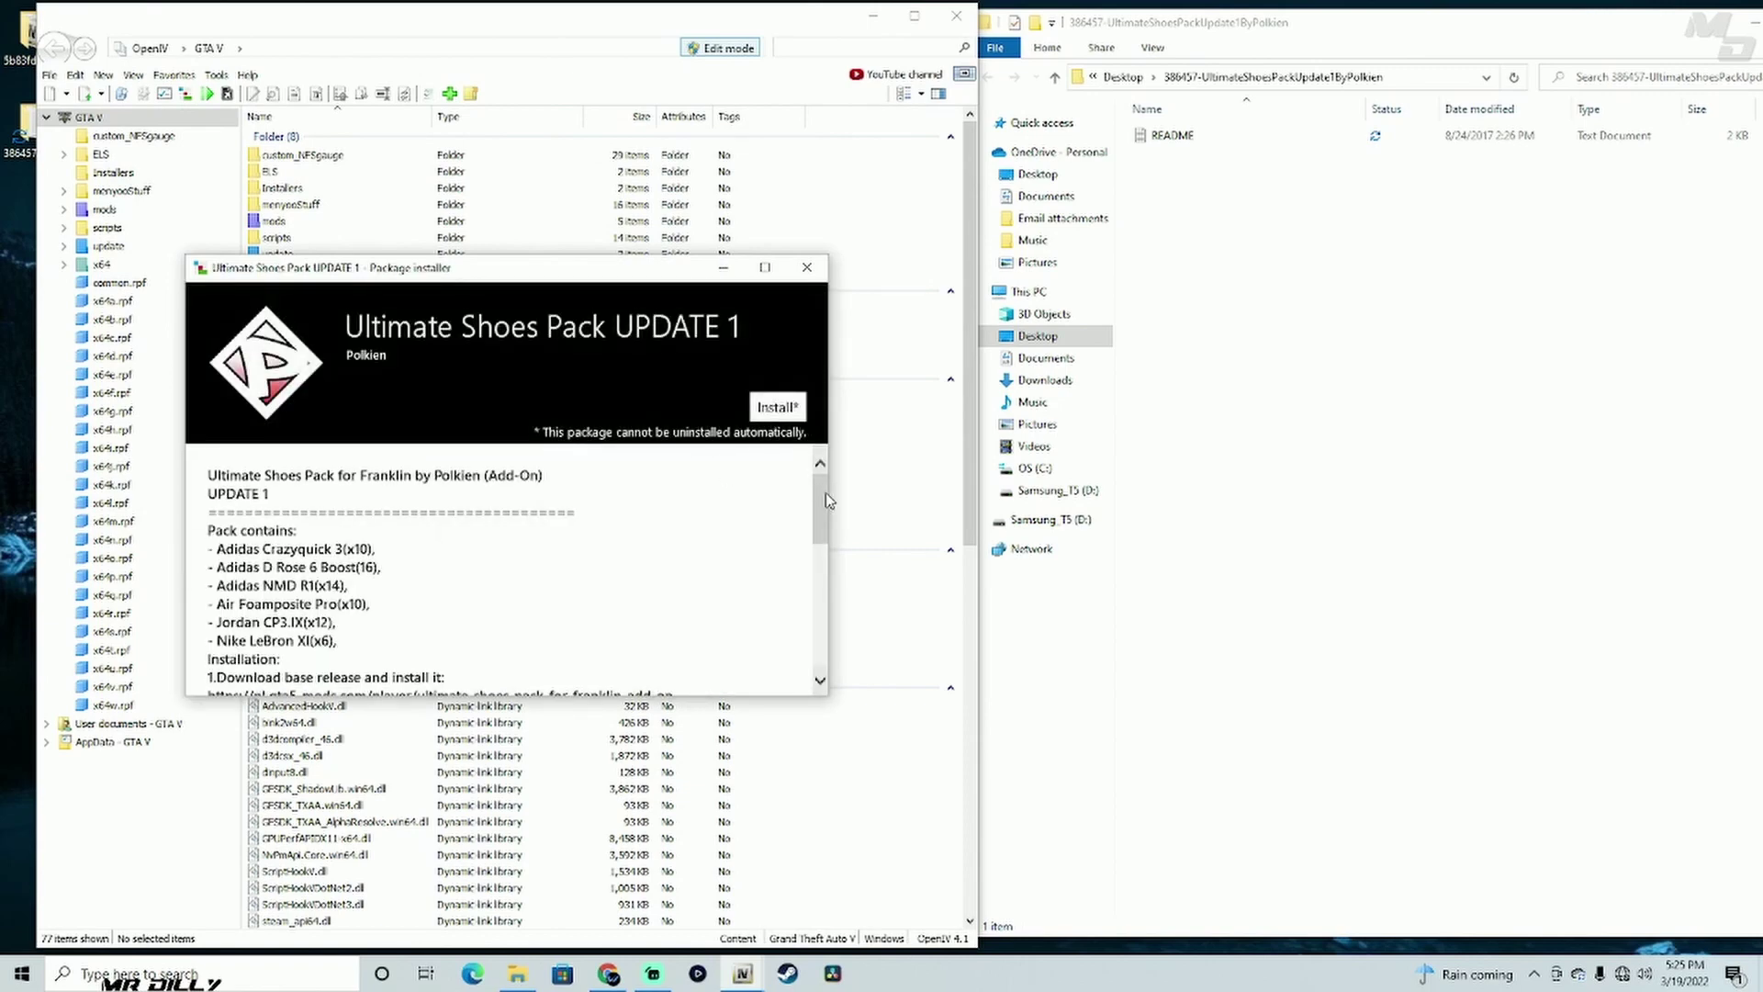
# - Install Ultimate Shoes Pack UPDATE 1 into the "mods" folder and close the extracted update folder
pyautogui.moveTo(812, 490)
pyautogui.mouseDown()
pyautogui.moveTo(812, 553)
pyautogui.moveTo(812, 511)
pyautogui.mouseUp()
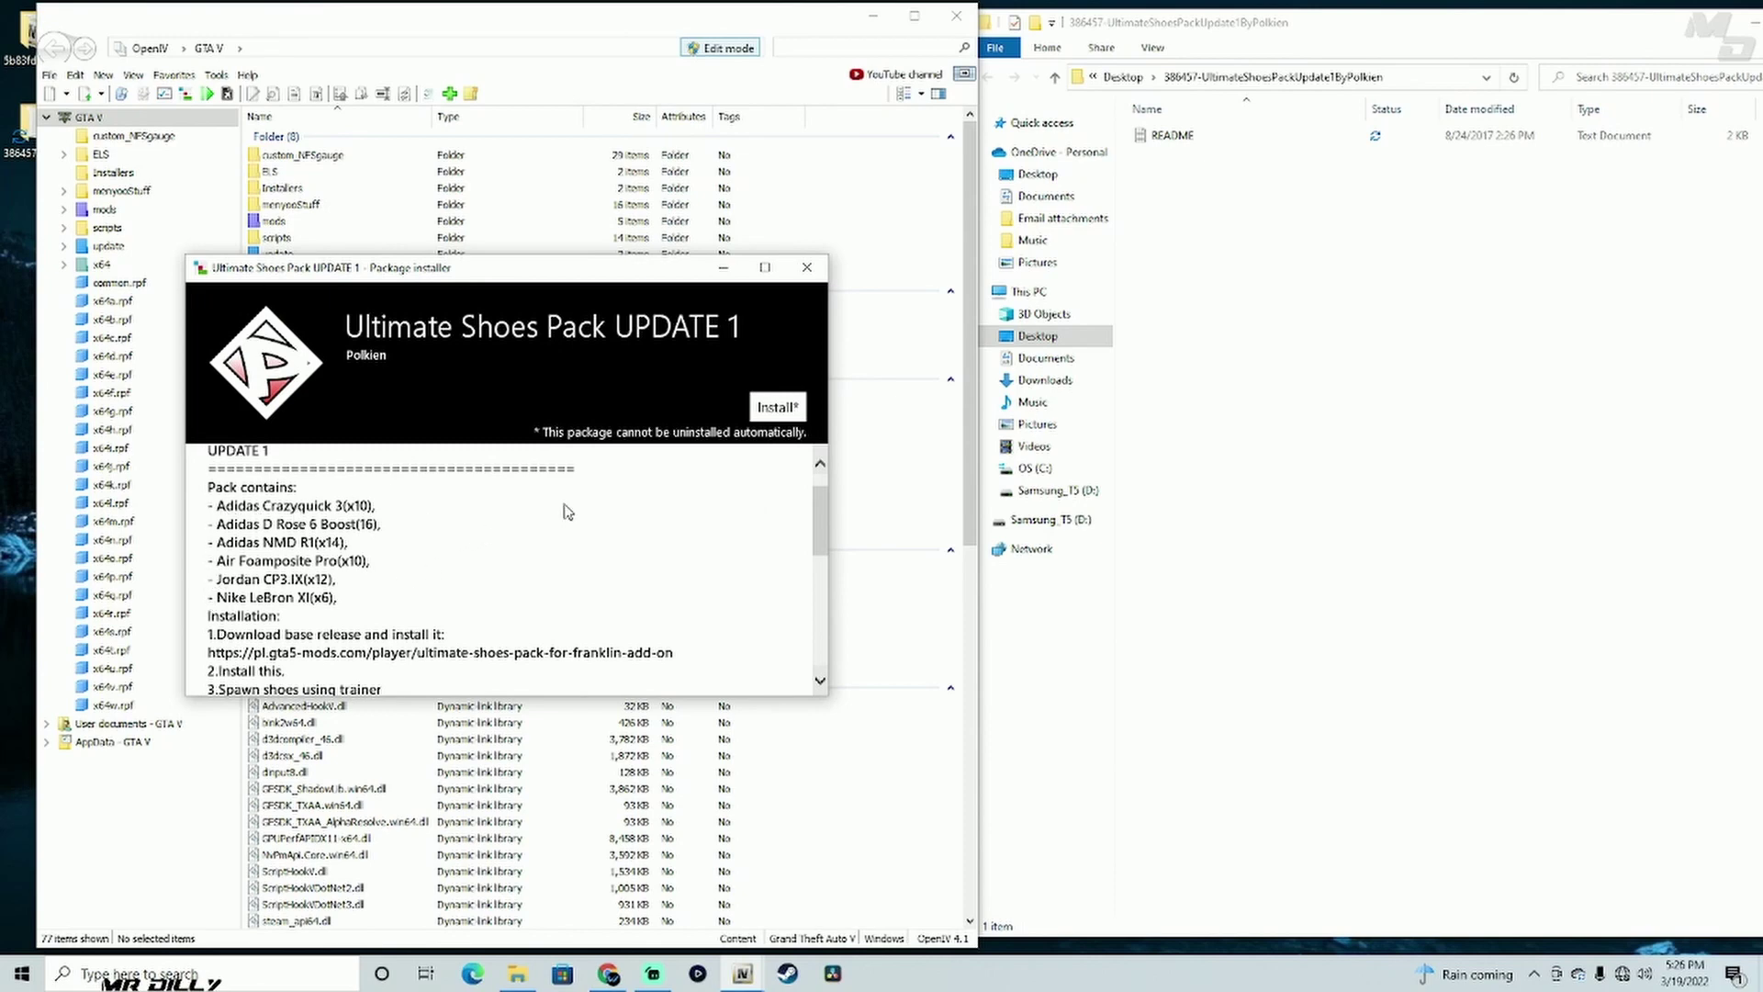
pyautogui.click(794, 414)
pyautogui.click(485, 452)
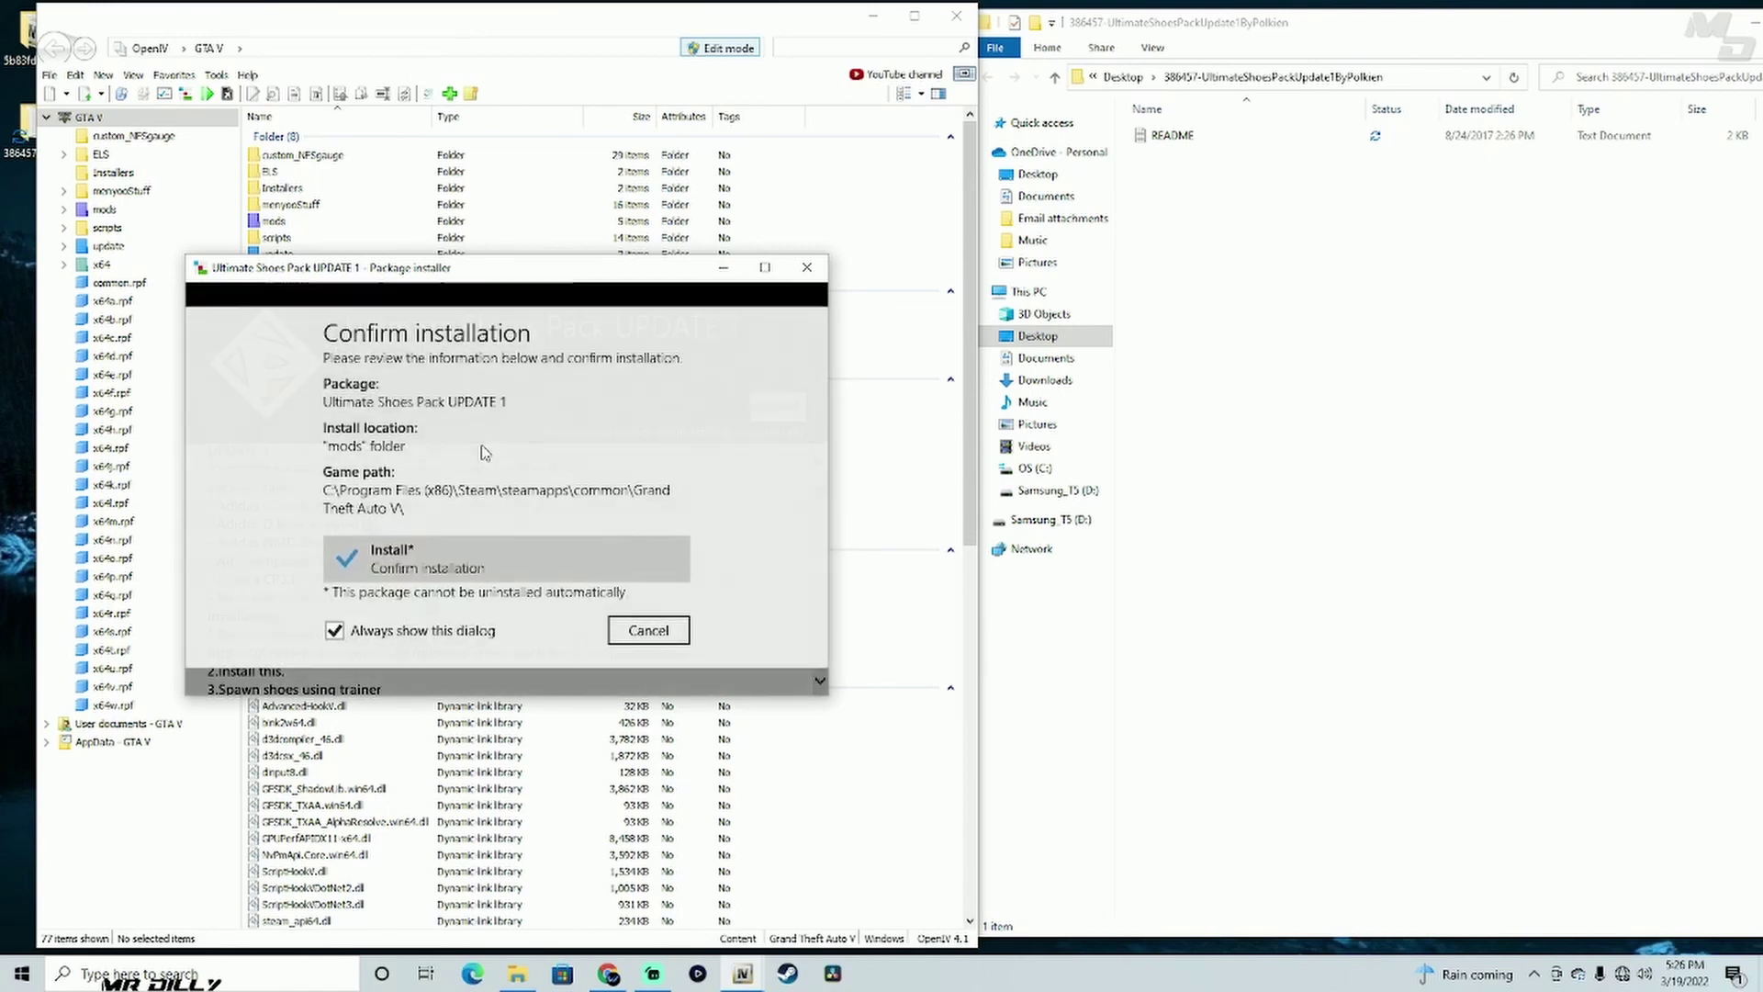
pyautogui.click(447, 573)
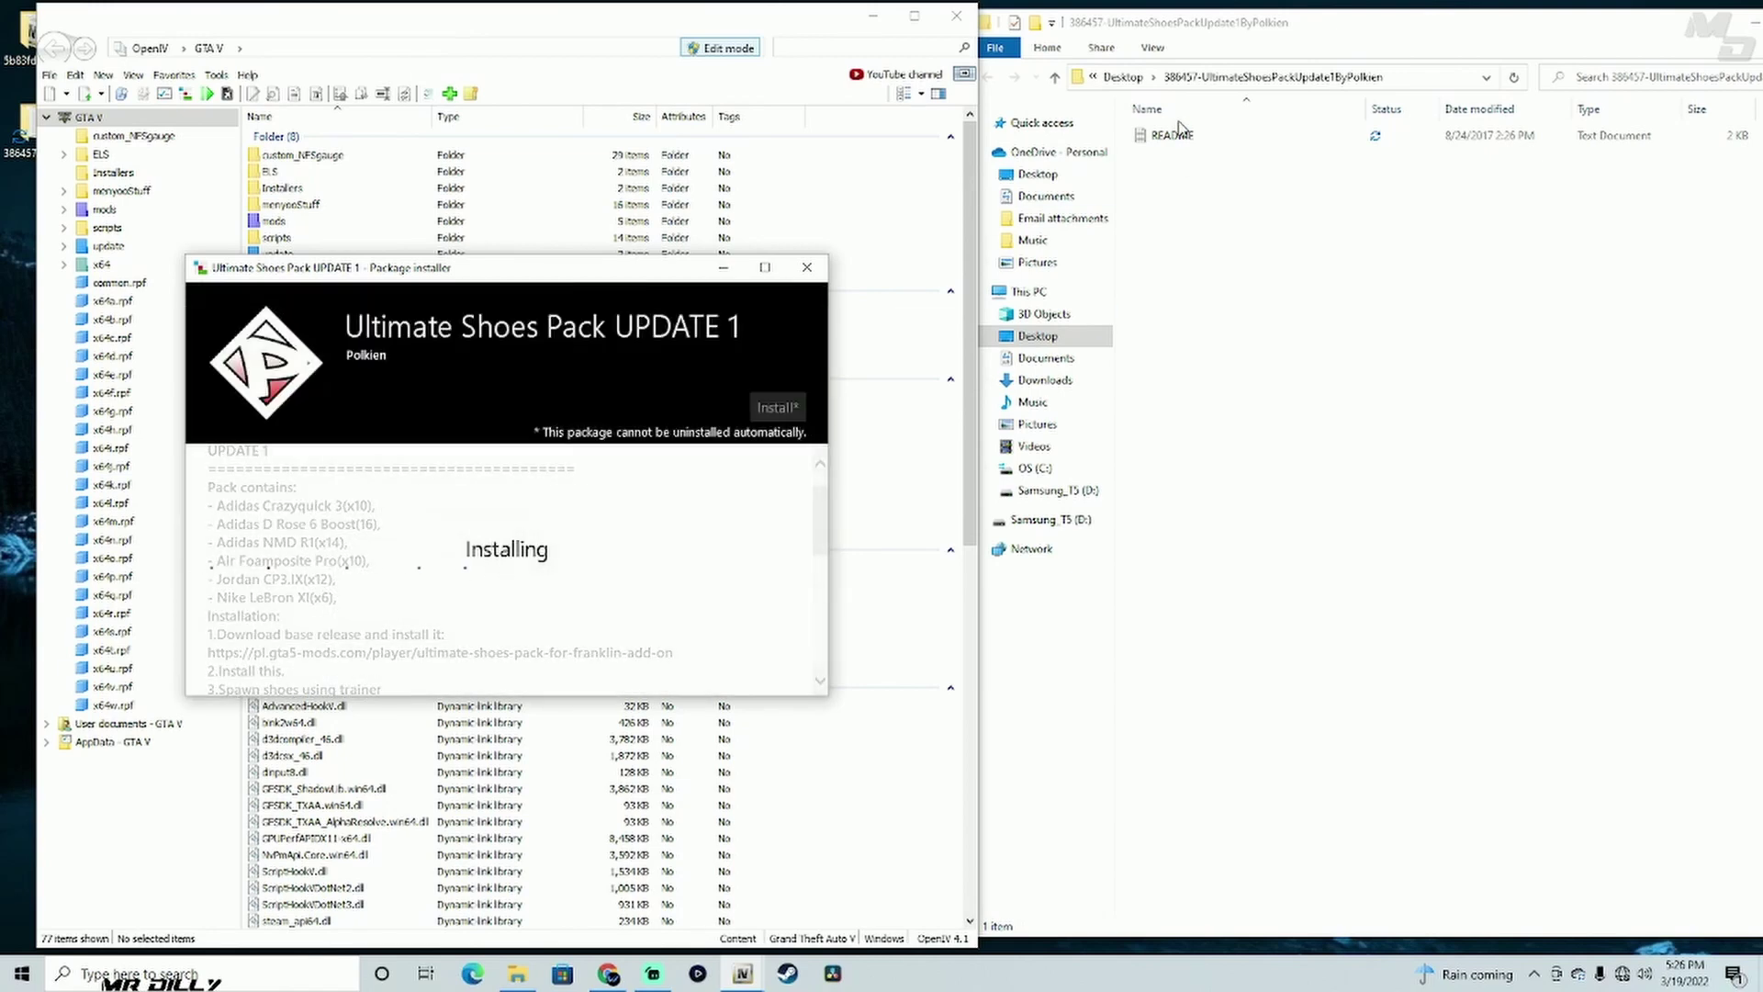
pyautogui.moveTo(1523, 28); pyautogui.dragTo(1278, 27)
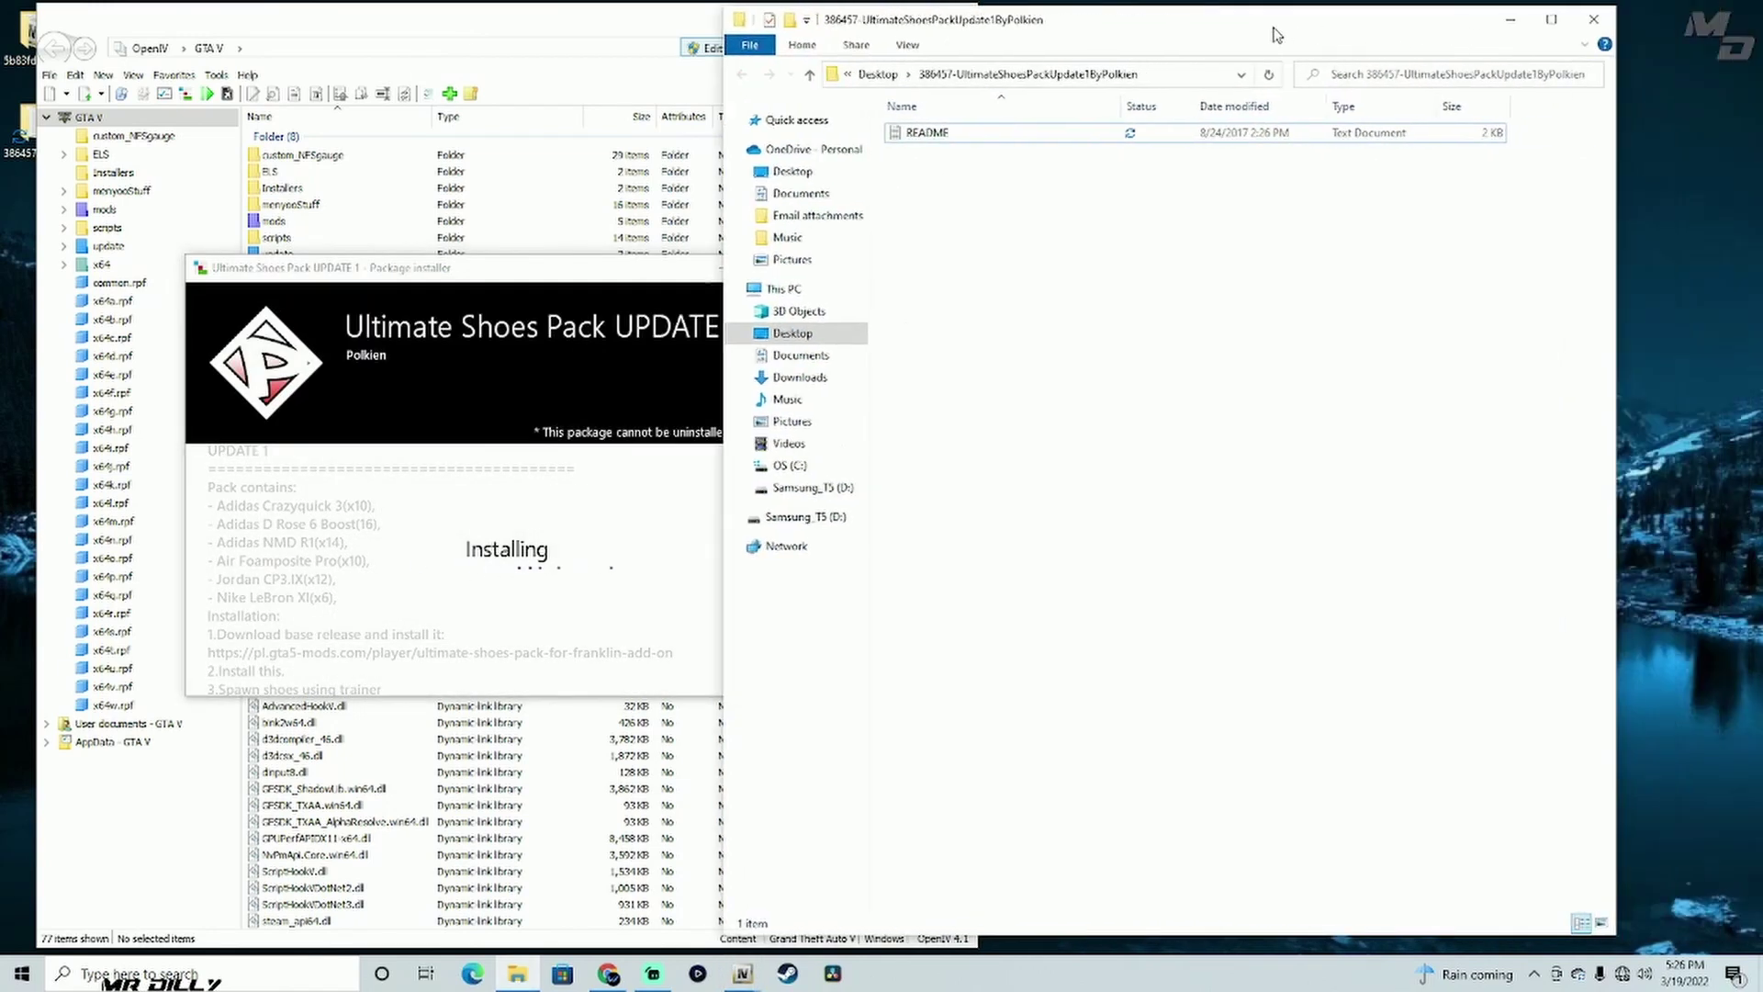
pyautogui.click(1587, 26)
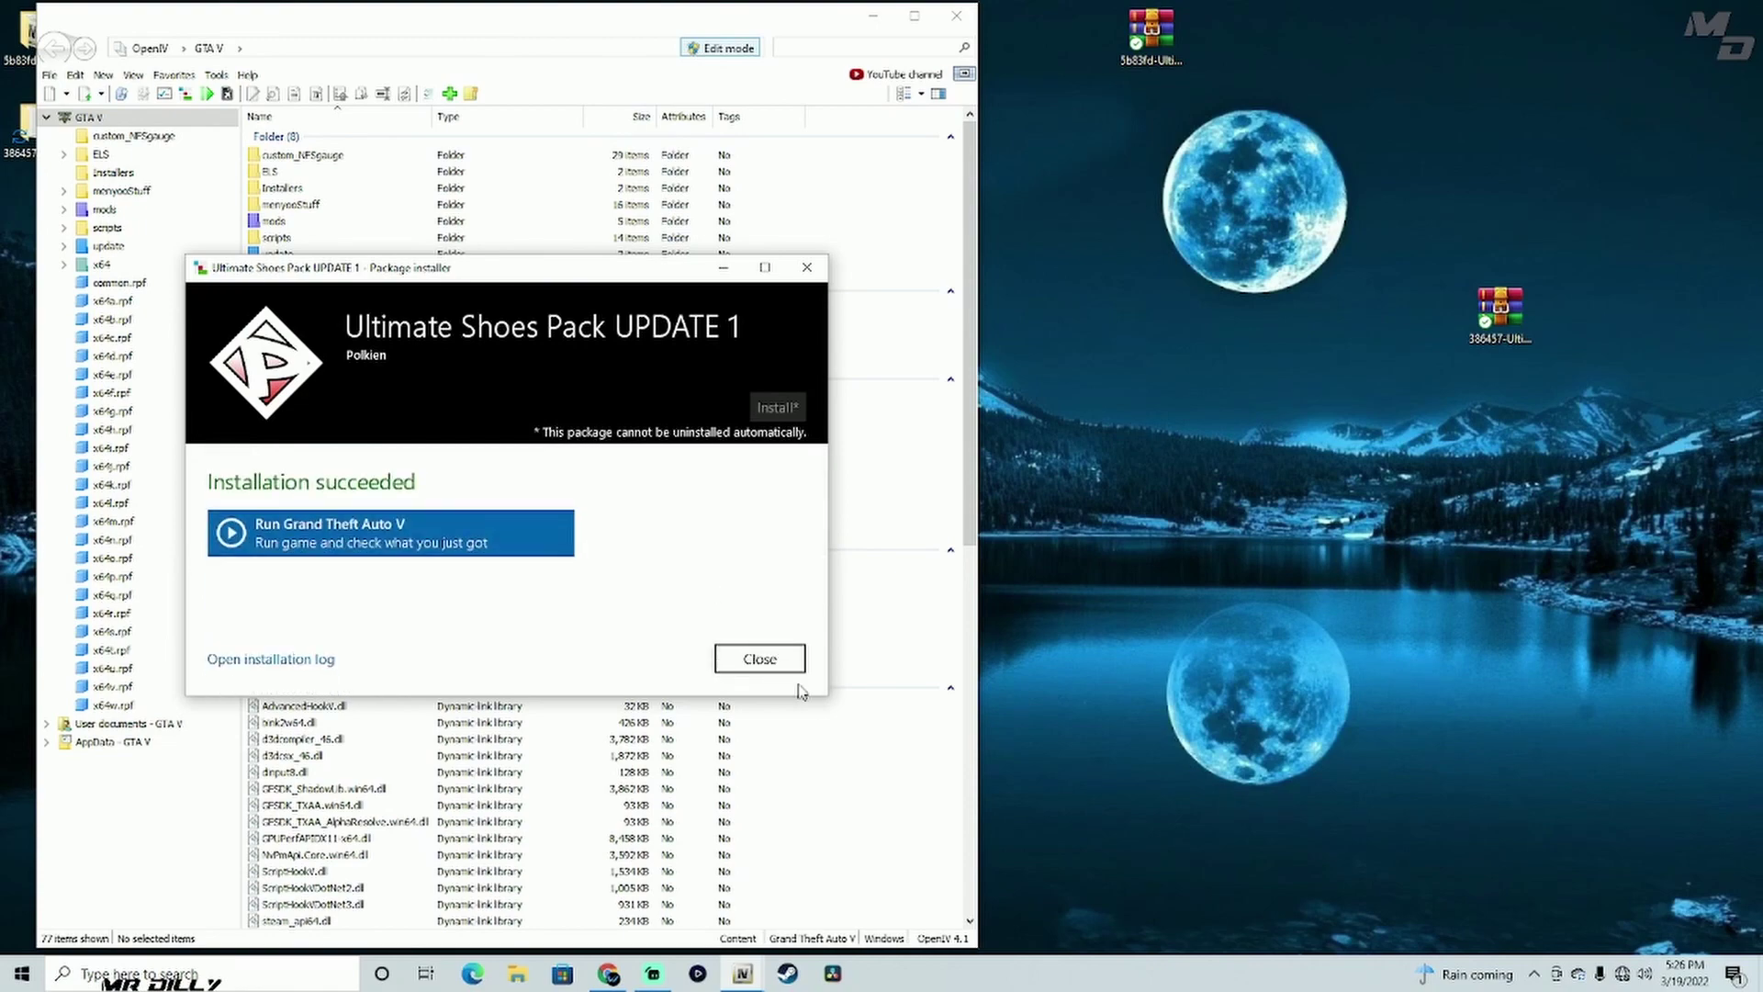
# - Close the package installer, turn off edit mode and exit OpenIV
pyautogui.click(767, 660)
pyautogui.click(730, 50)
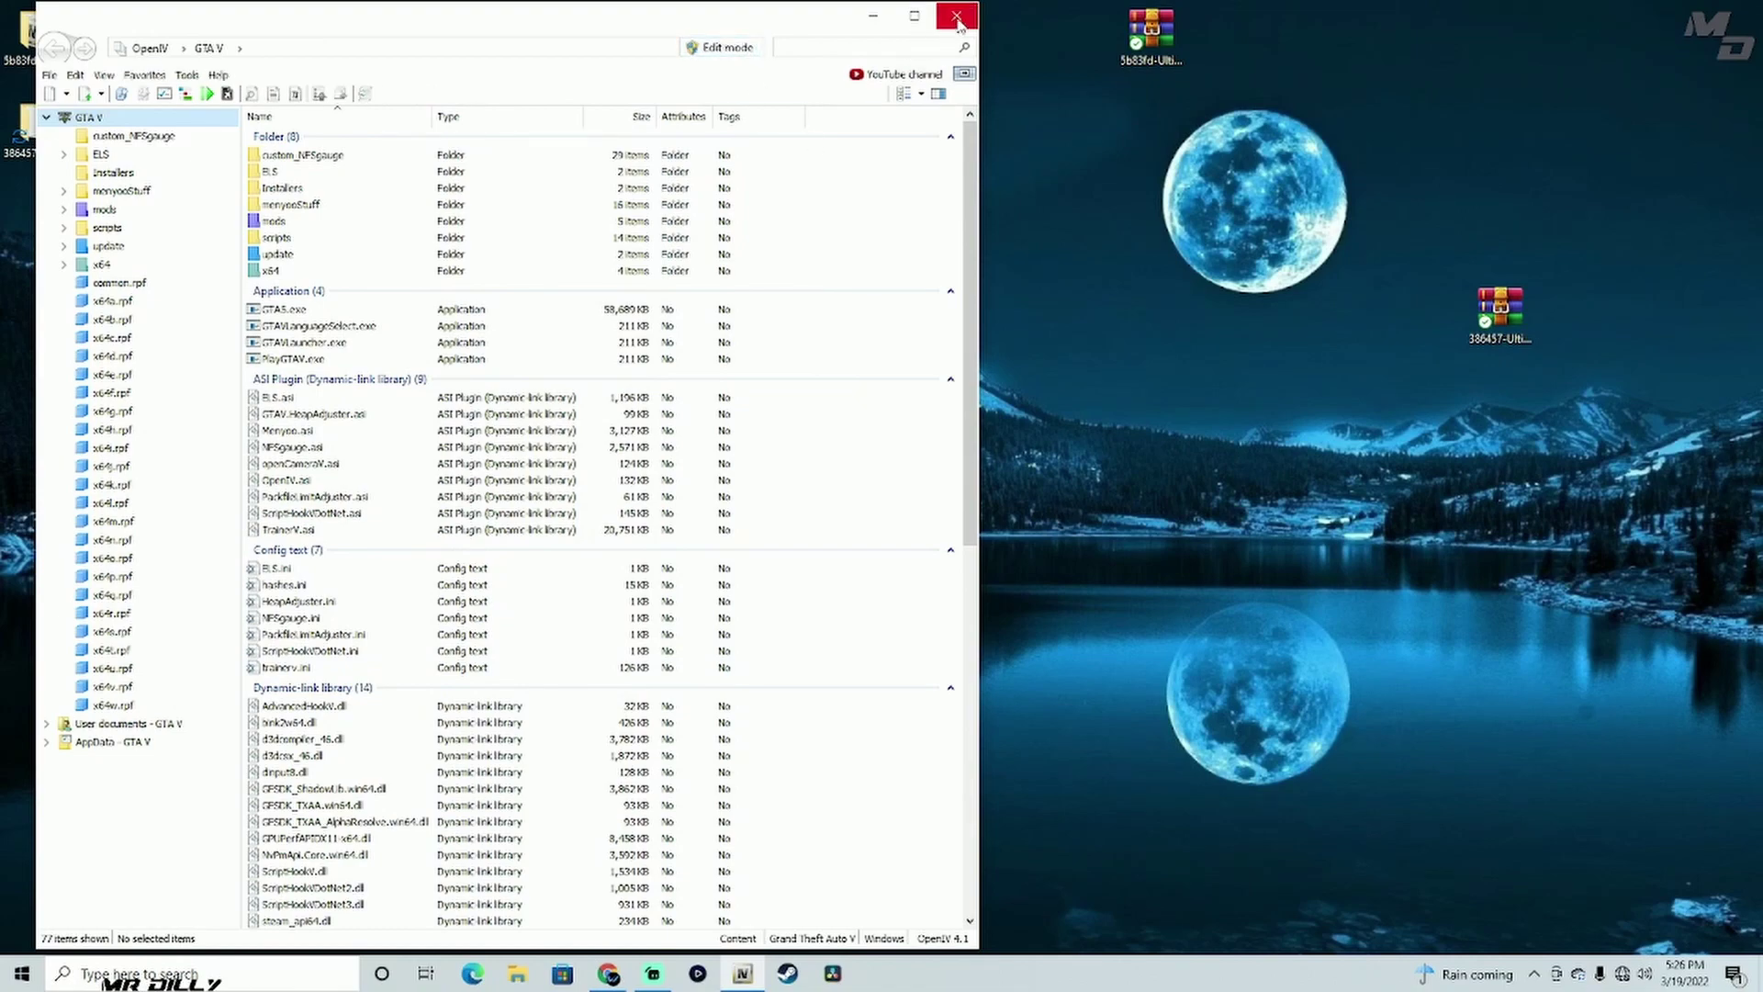
pyautogui.click(956, 16)
# - Delete the shoes pack archives, extracted folders and update package file from the desktop
pyautogui.moveTo(1503, 300); pyautogui.dragTo(1221, 41)
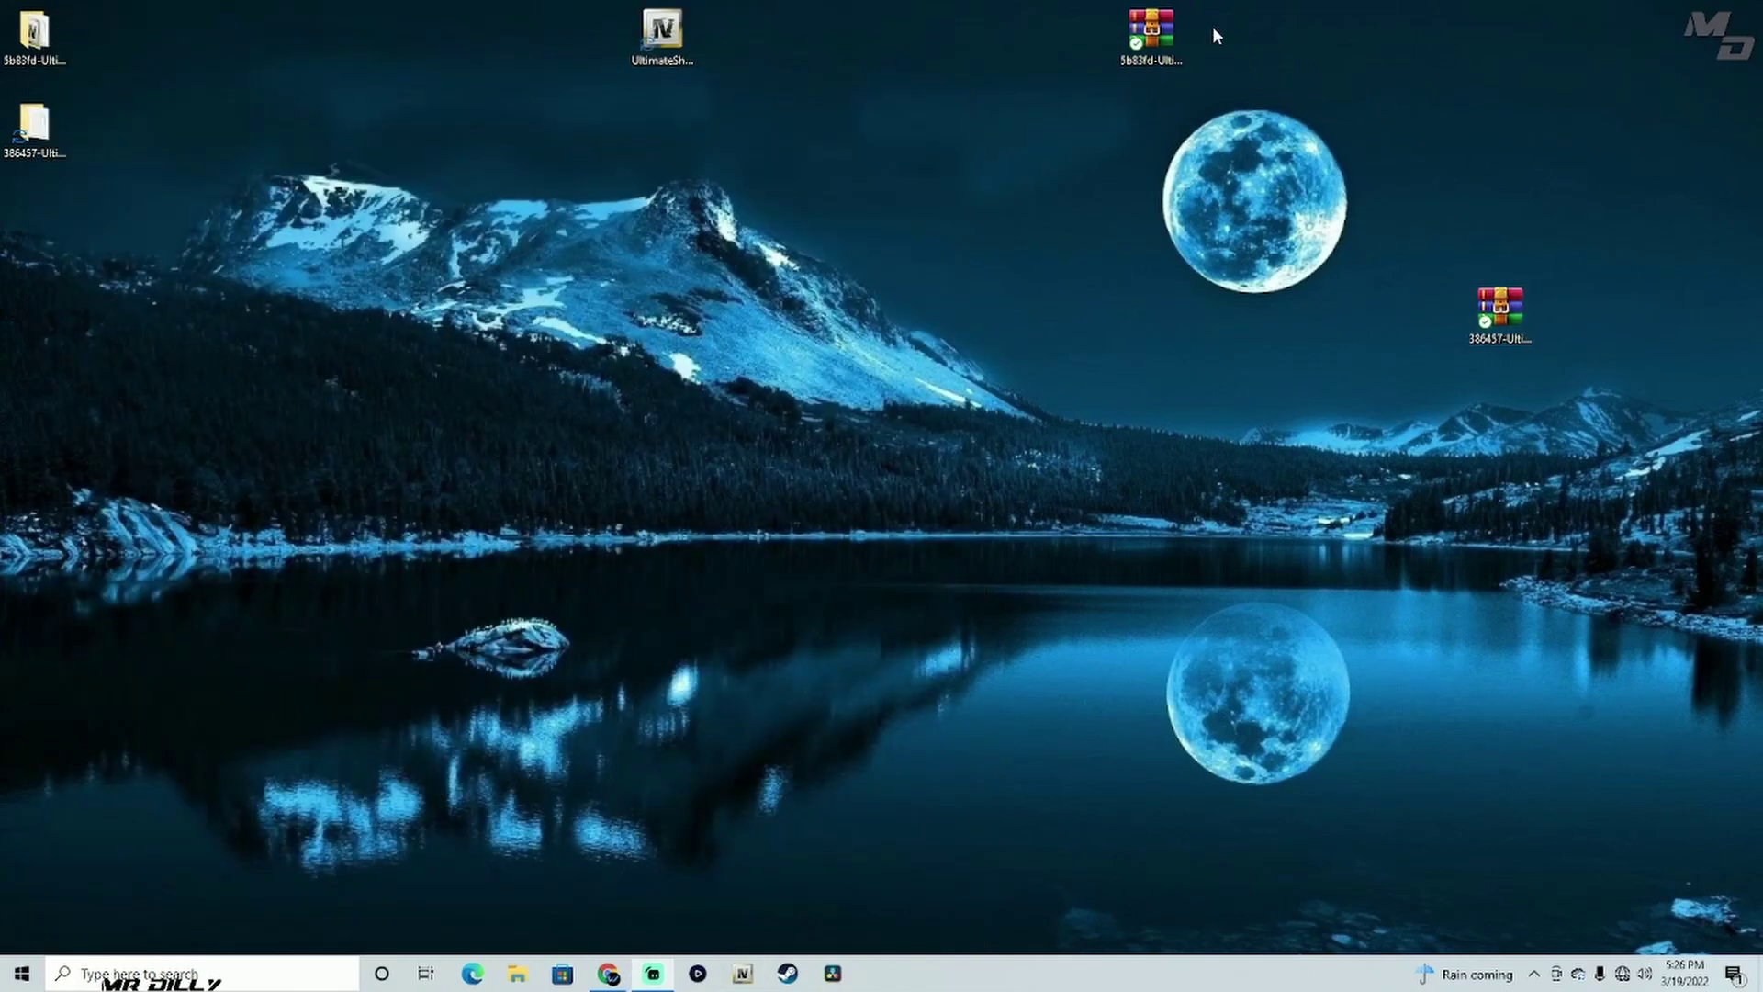
pyautogui.moveTo(1478, 24); pyautogui.dragTo(30, 163)
pyautogui.press('Delete')
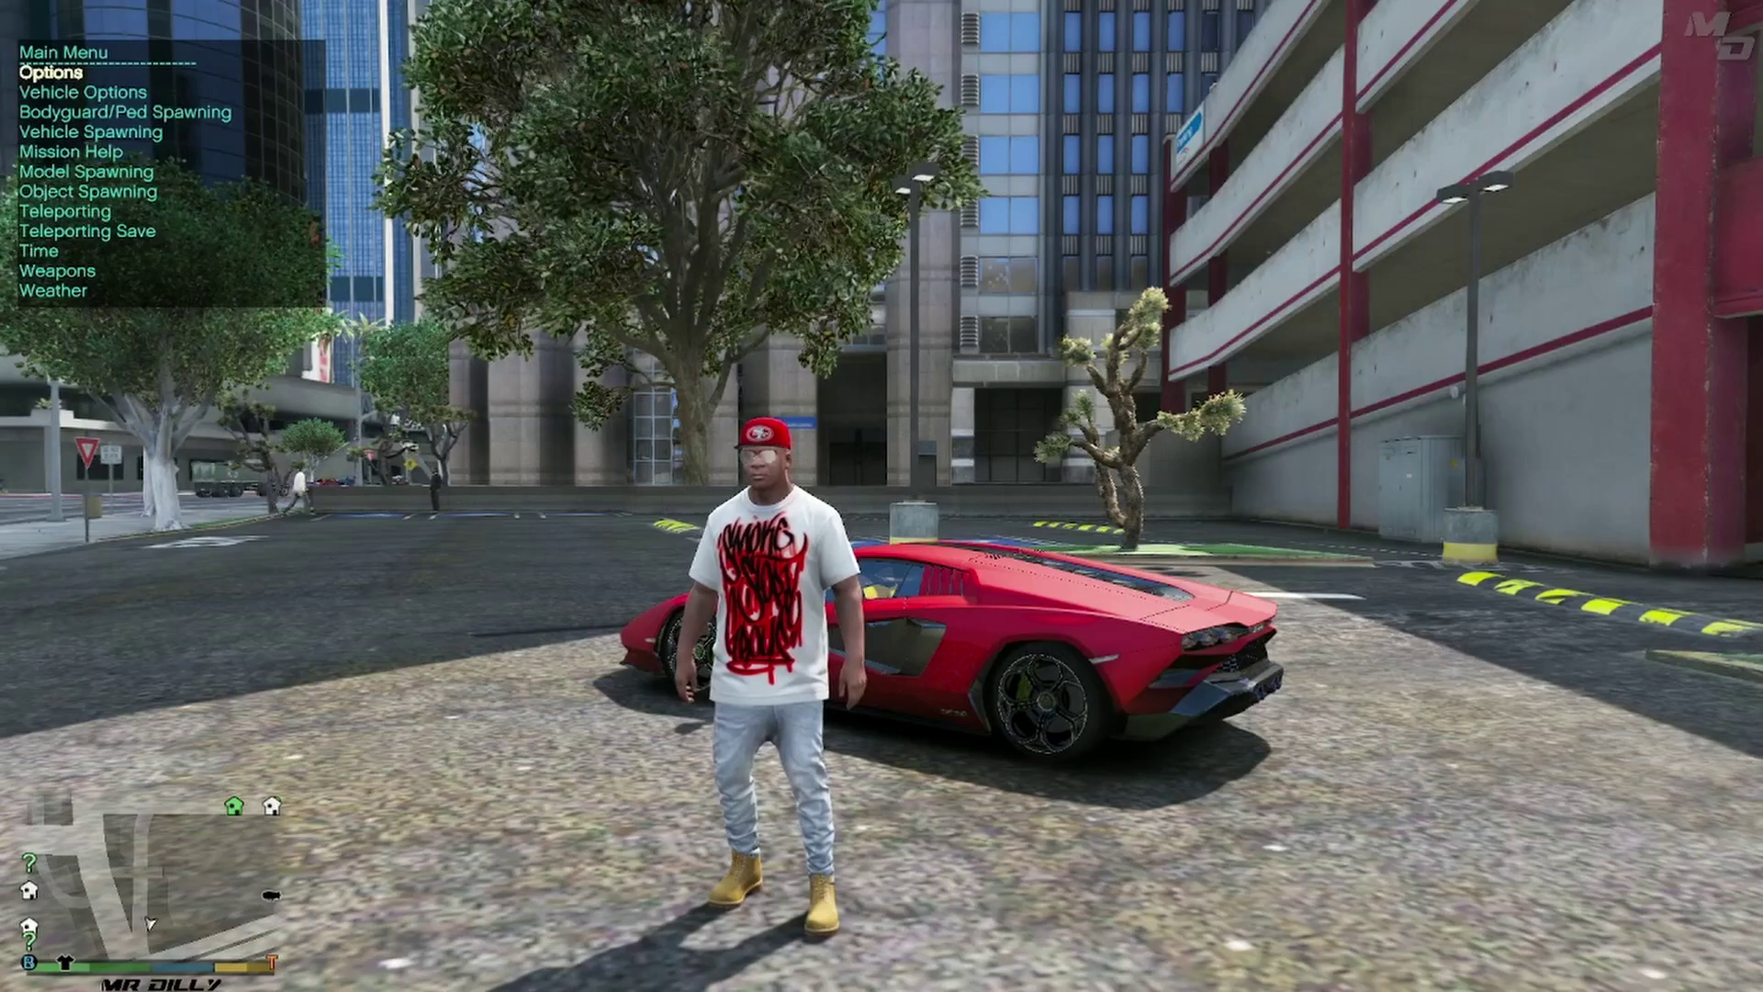
# - In GTA V, open the trainer's Clothes Menu and go to the Shoes entry
pyautogui.press('Down')
pyautogui.press('Down')
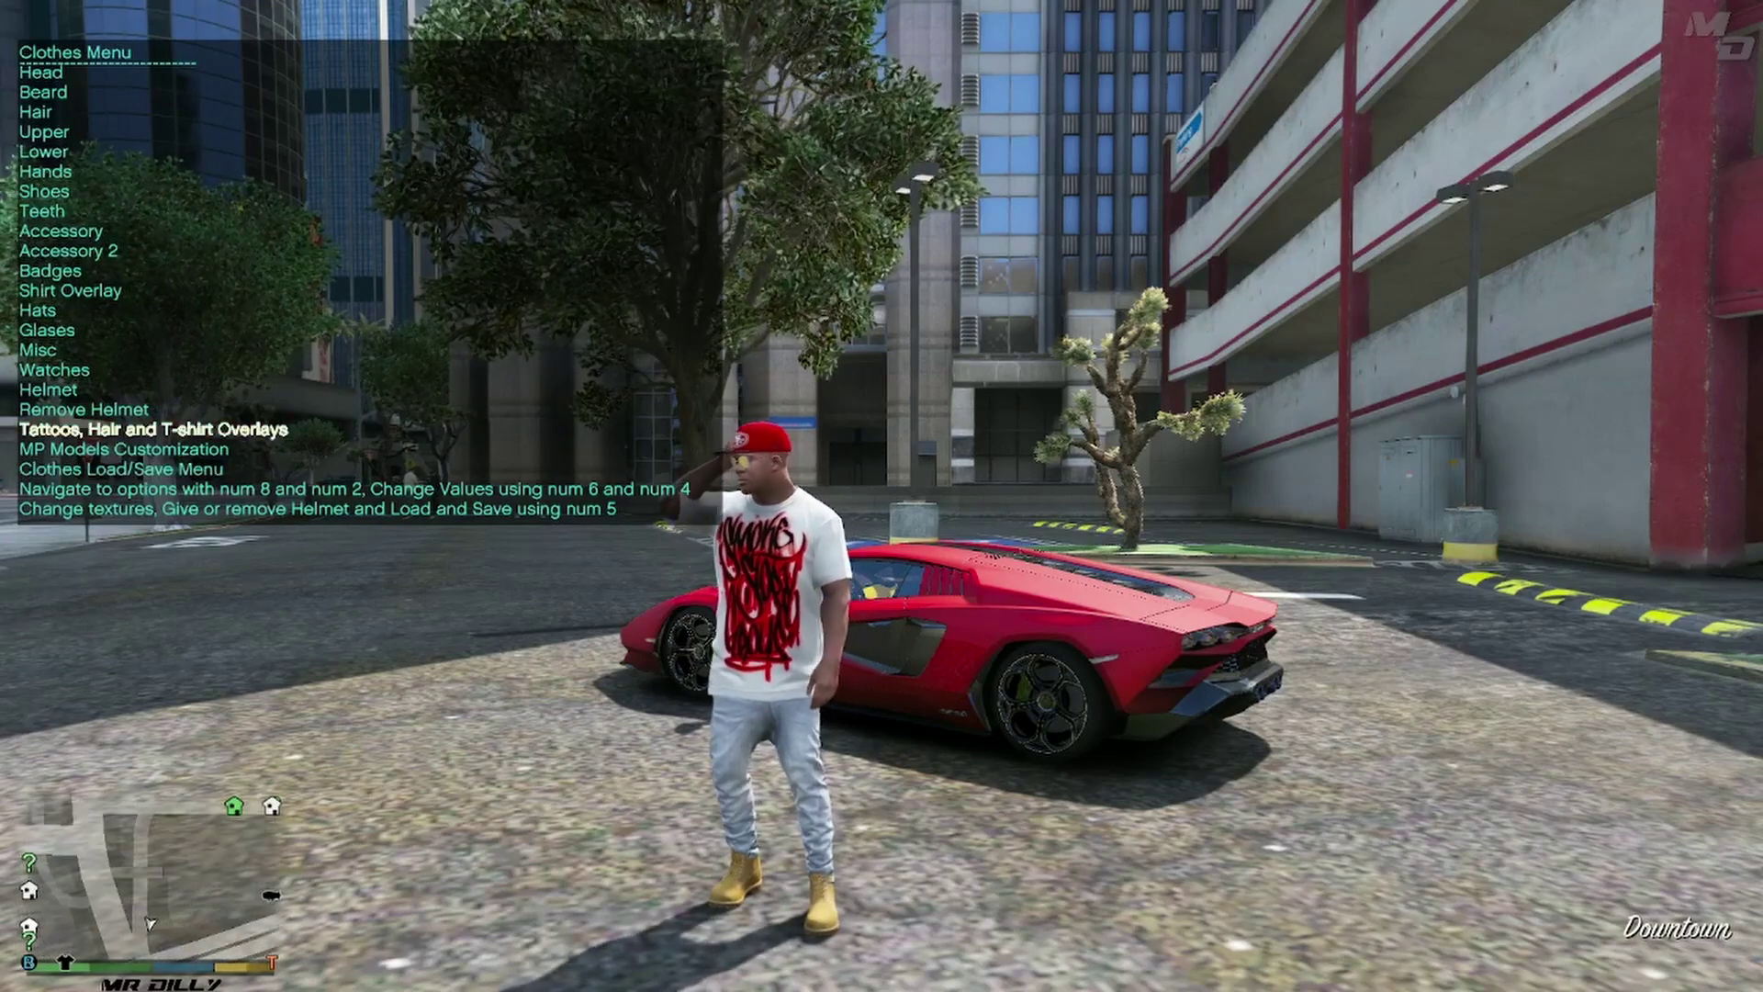
pyautogui.press('KP_8')
pyautogui.press('KP_8')
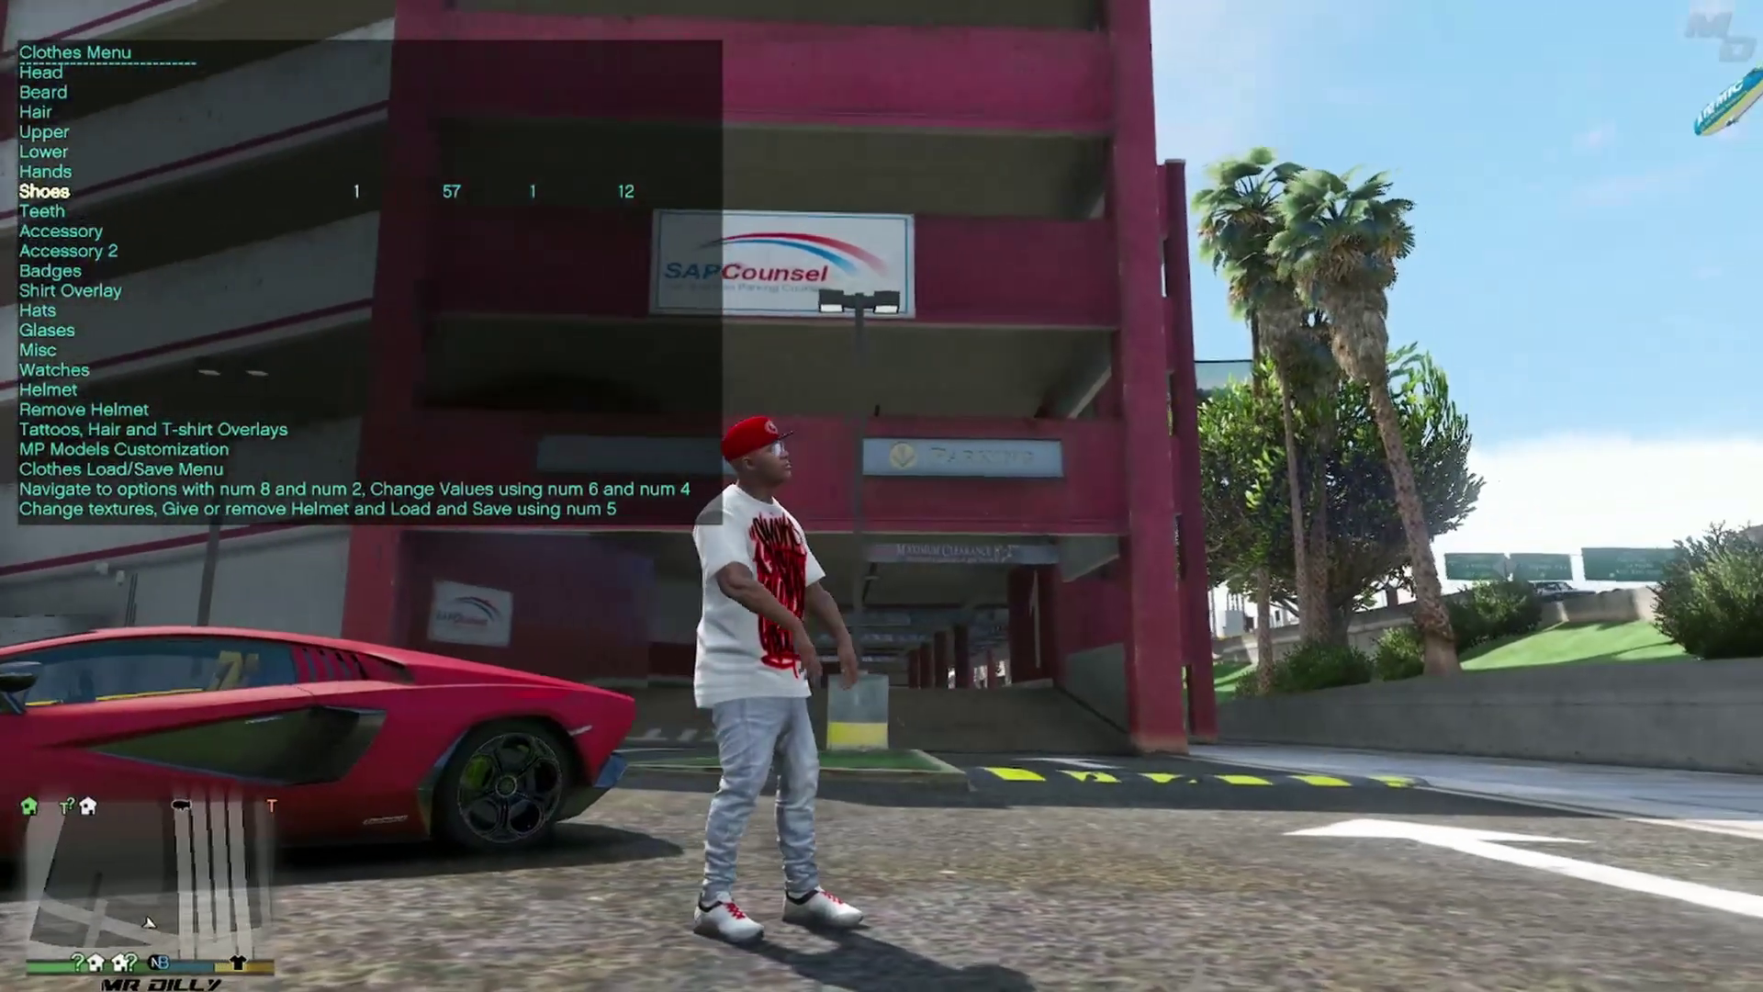
# - Cycle through the textures of Franklin's shoe model 1
pyautogui.press('KP_5')
pyautogui.press('KP_5')
pyautogui.press('KP_5')
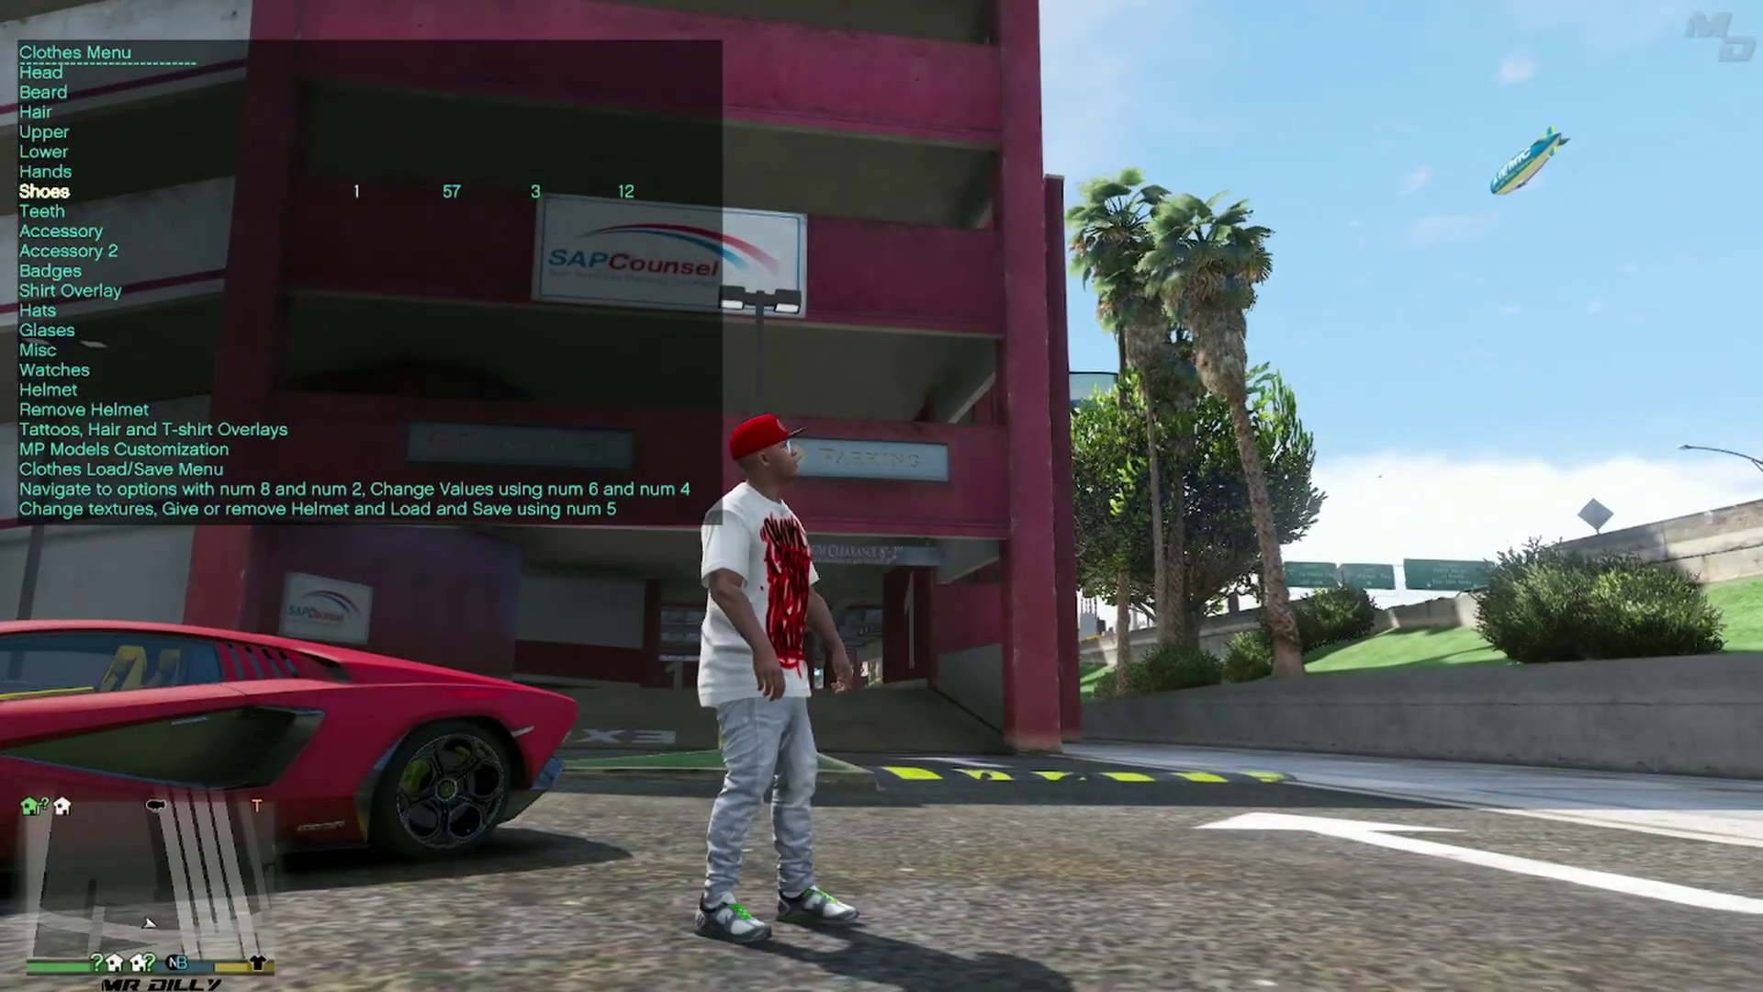
pyautogui.press('KP_5')
pyautogui.press('KP_5')
pyautogui.press('KP_5')
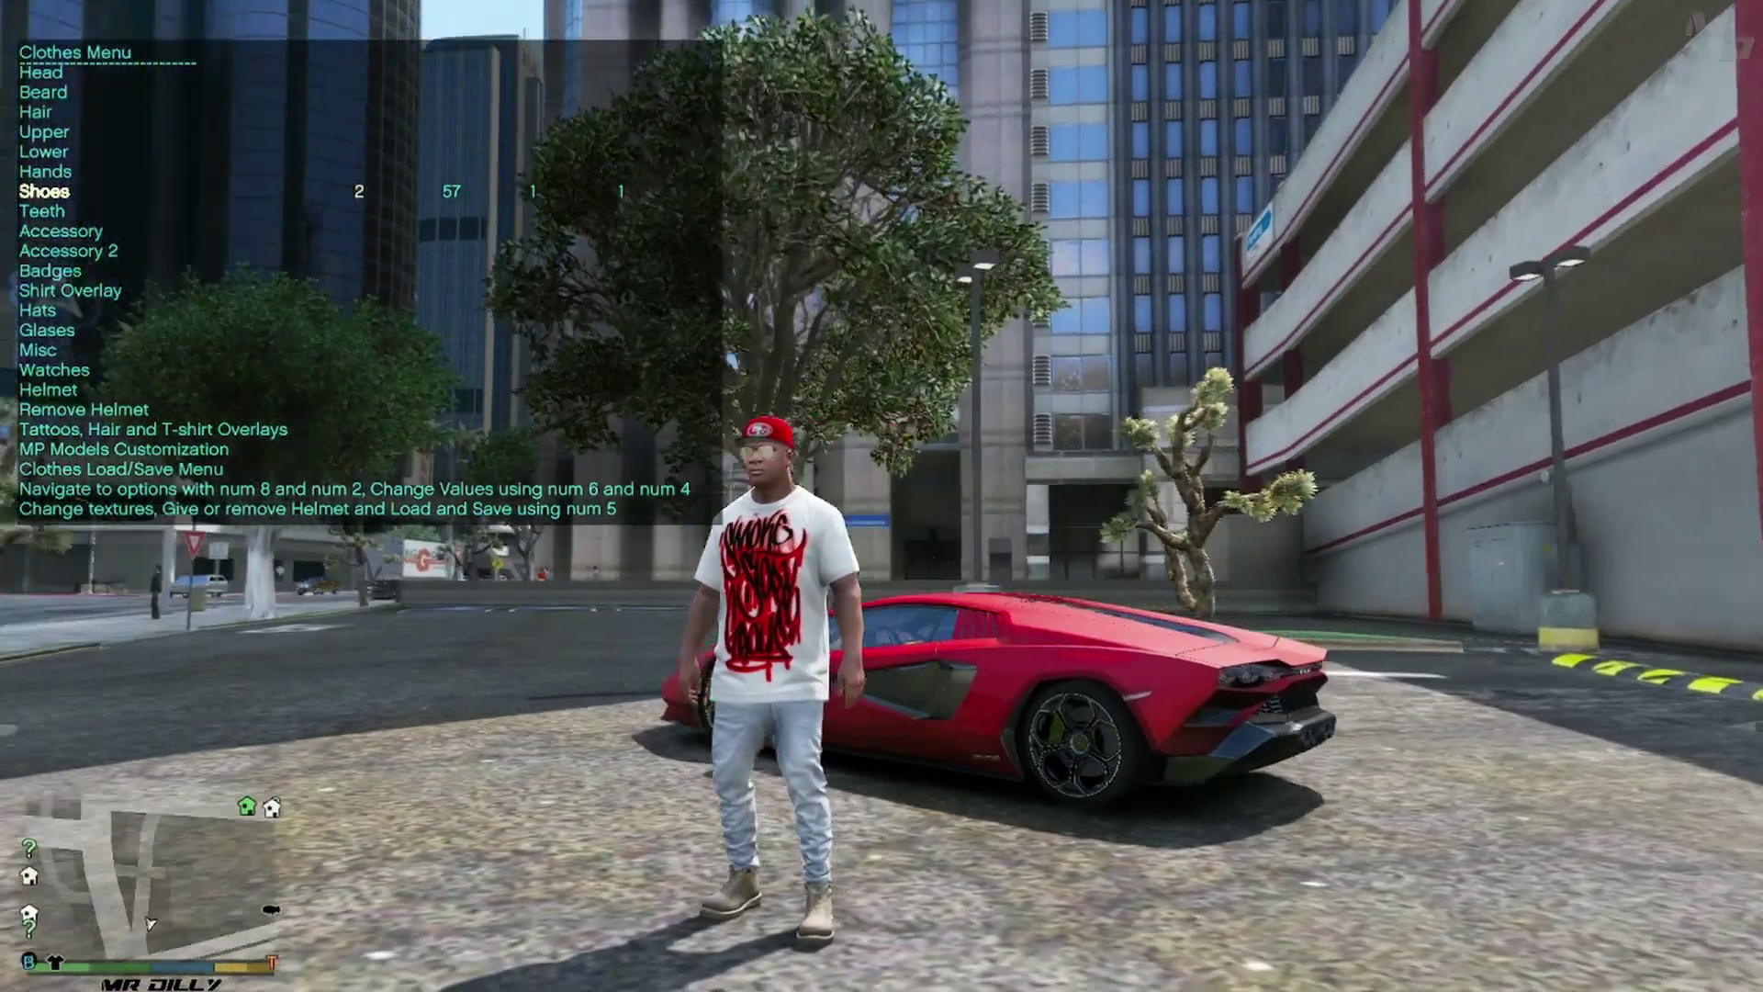
# - Advance Franklin's shoes from model 2 through the following models to model 9
pyautogui.press('KP_6')
pyautogui.press('KP_6')
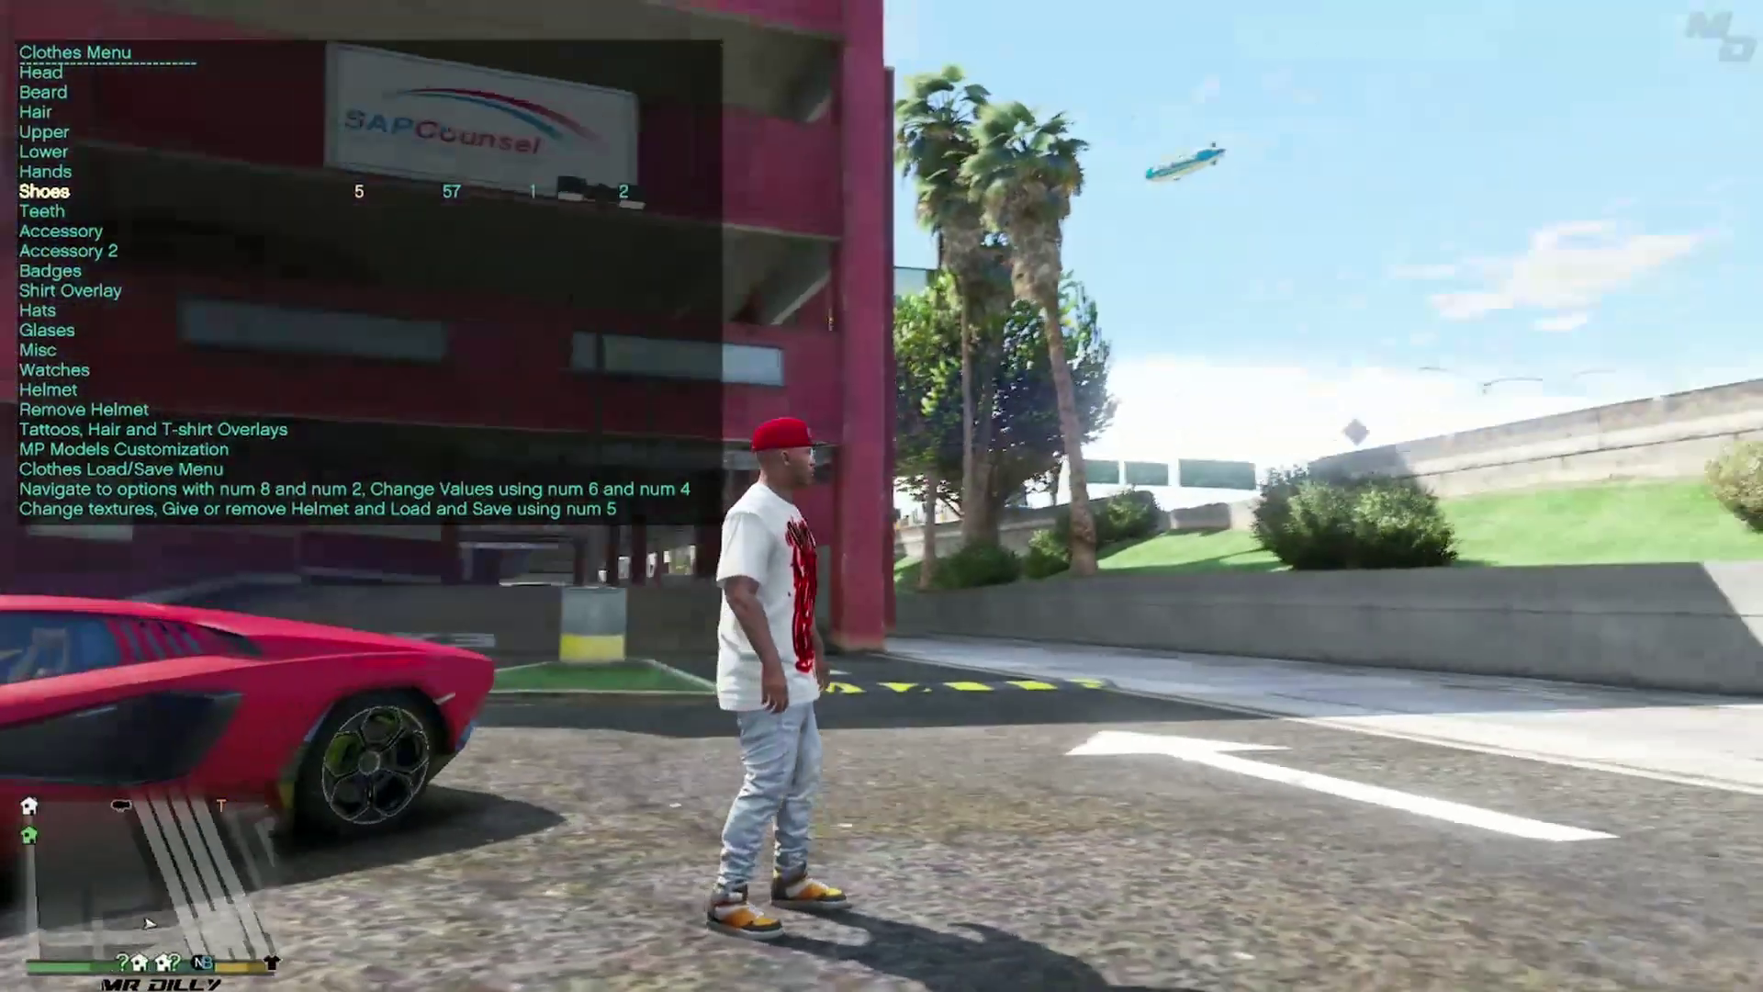
pyautogui.press('KP_6')
pyautogui.press('KP_6')
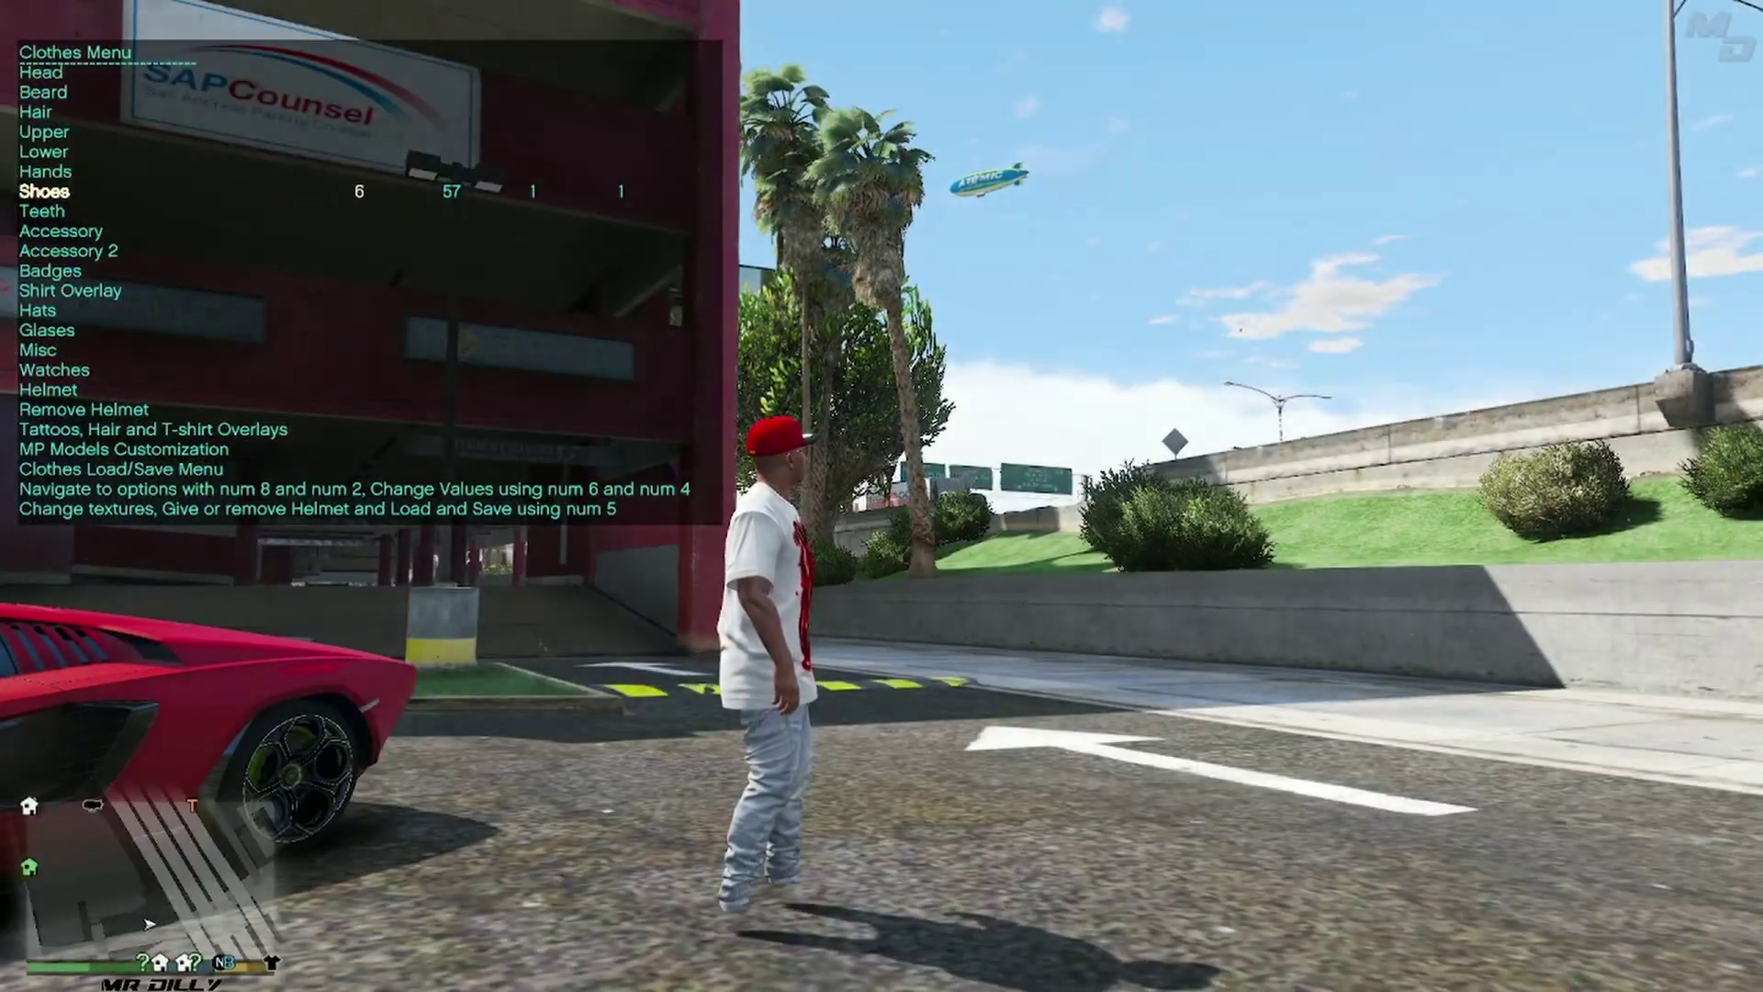
pyautogui.press('KP_6')
pyautogui.press('KP_6')
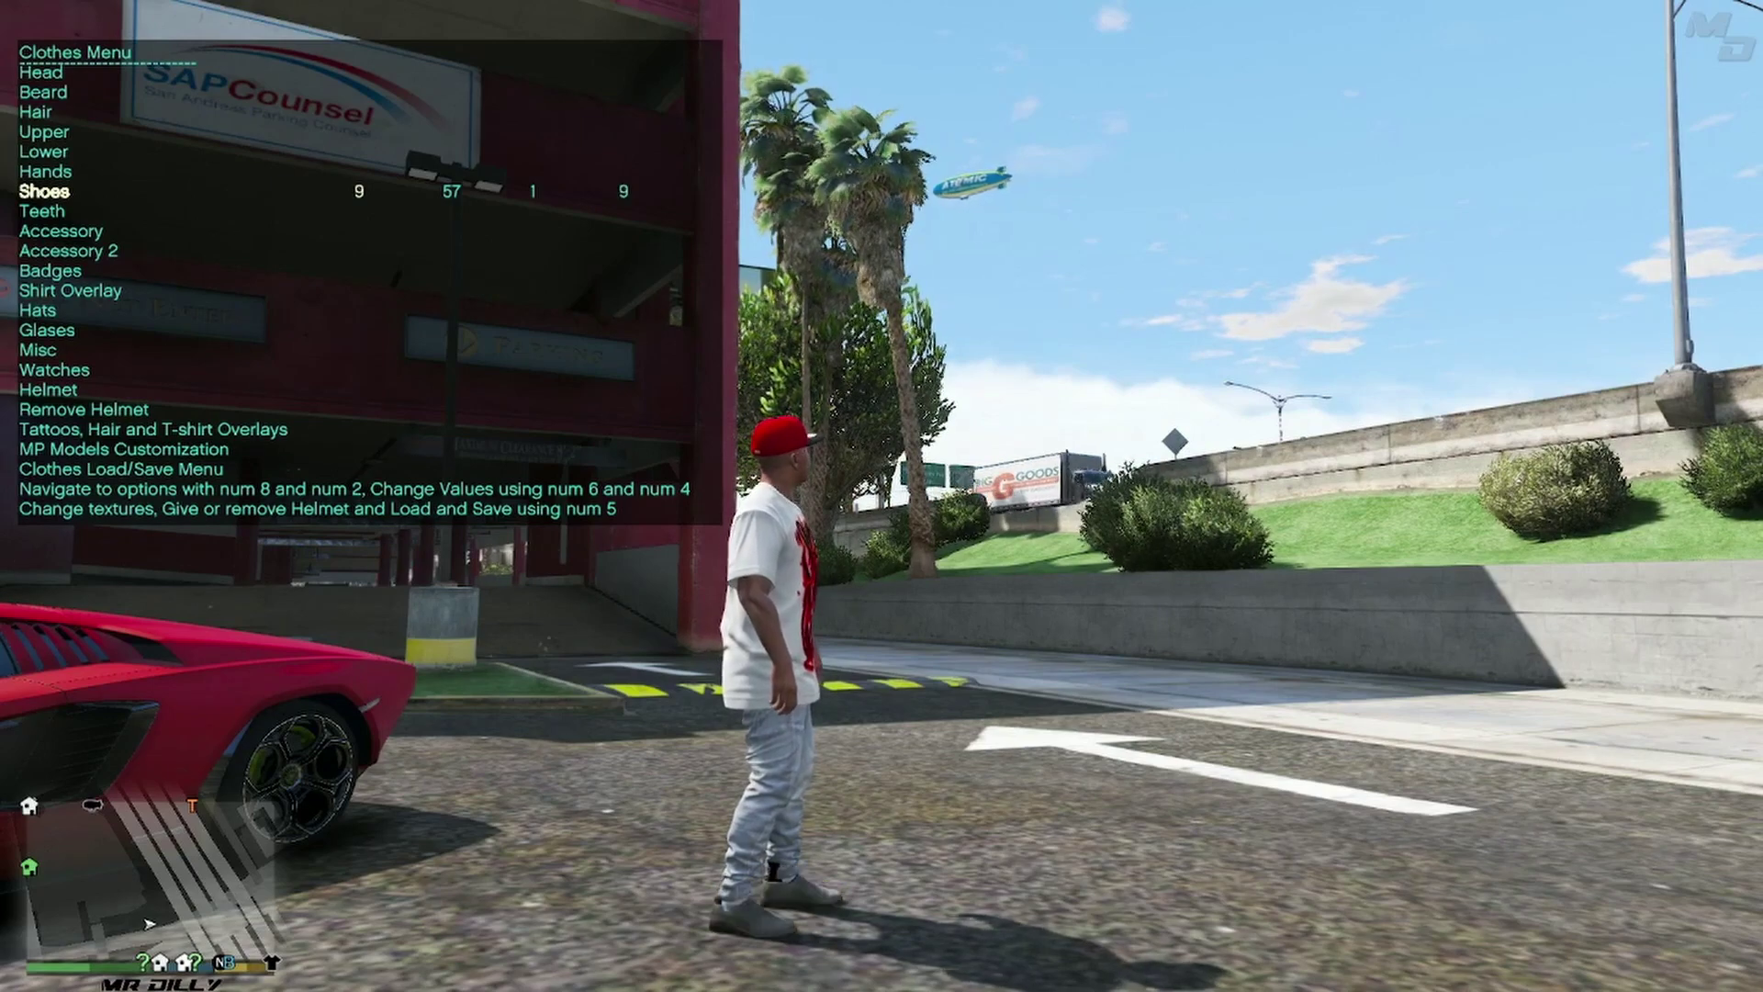